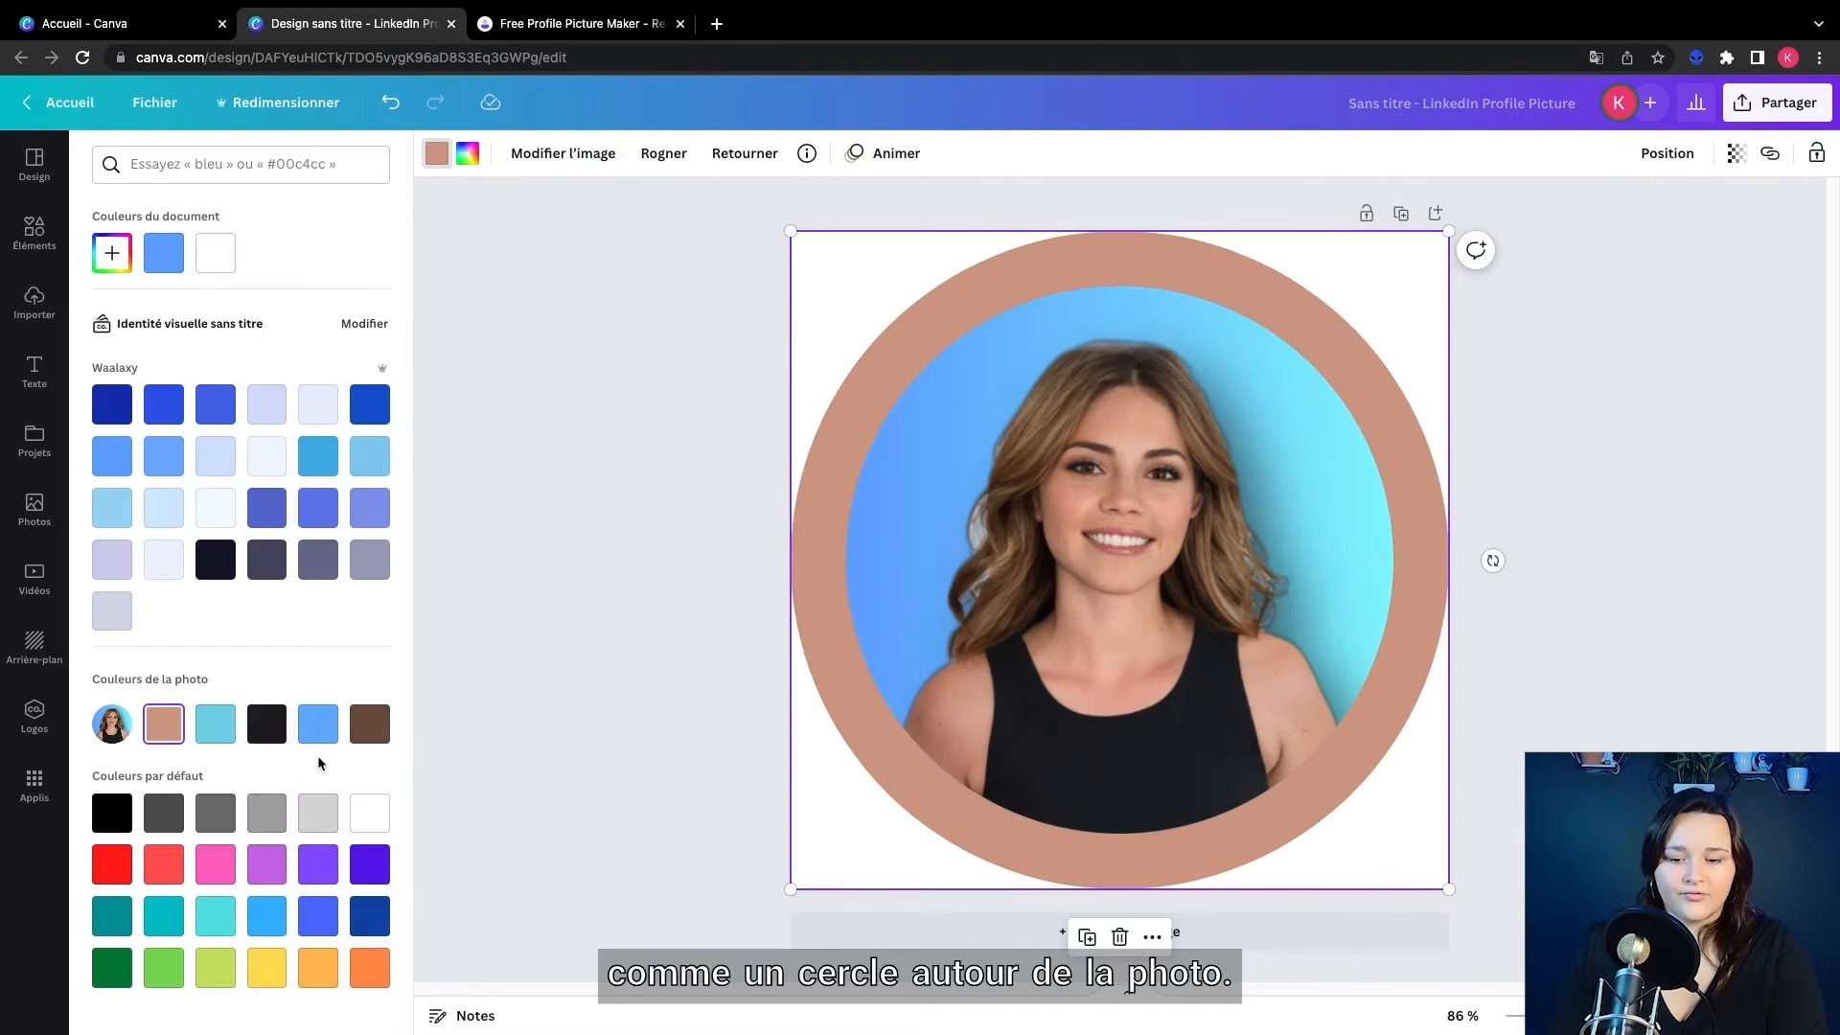
# Colour the ring around the portrait yellow and download the finished profile picture
pyautogui.click(267, 974)
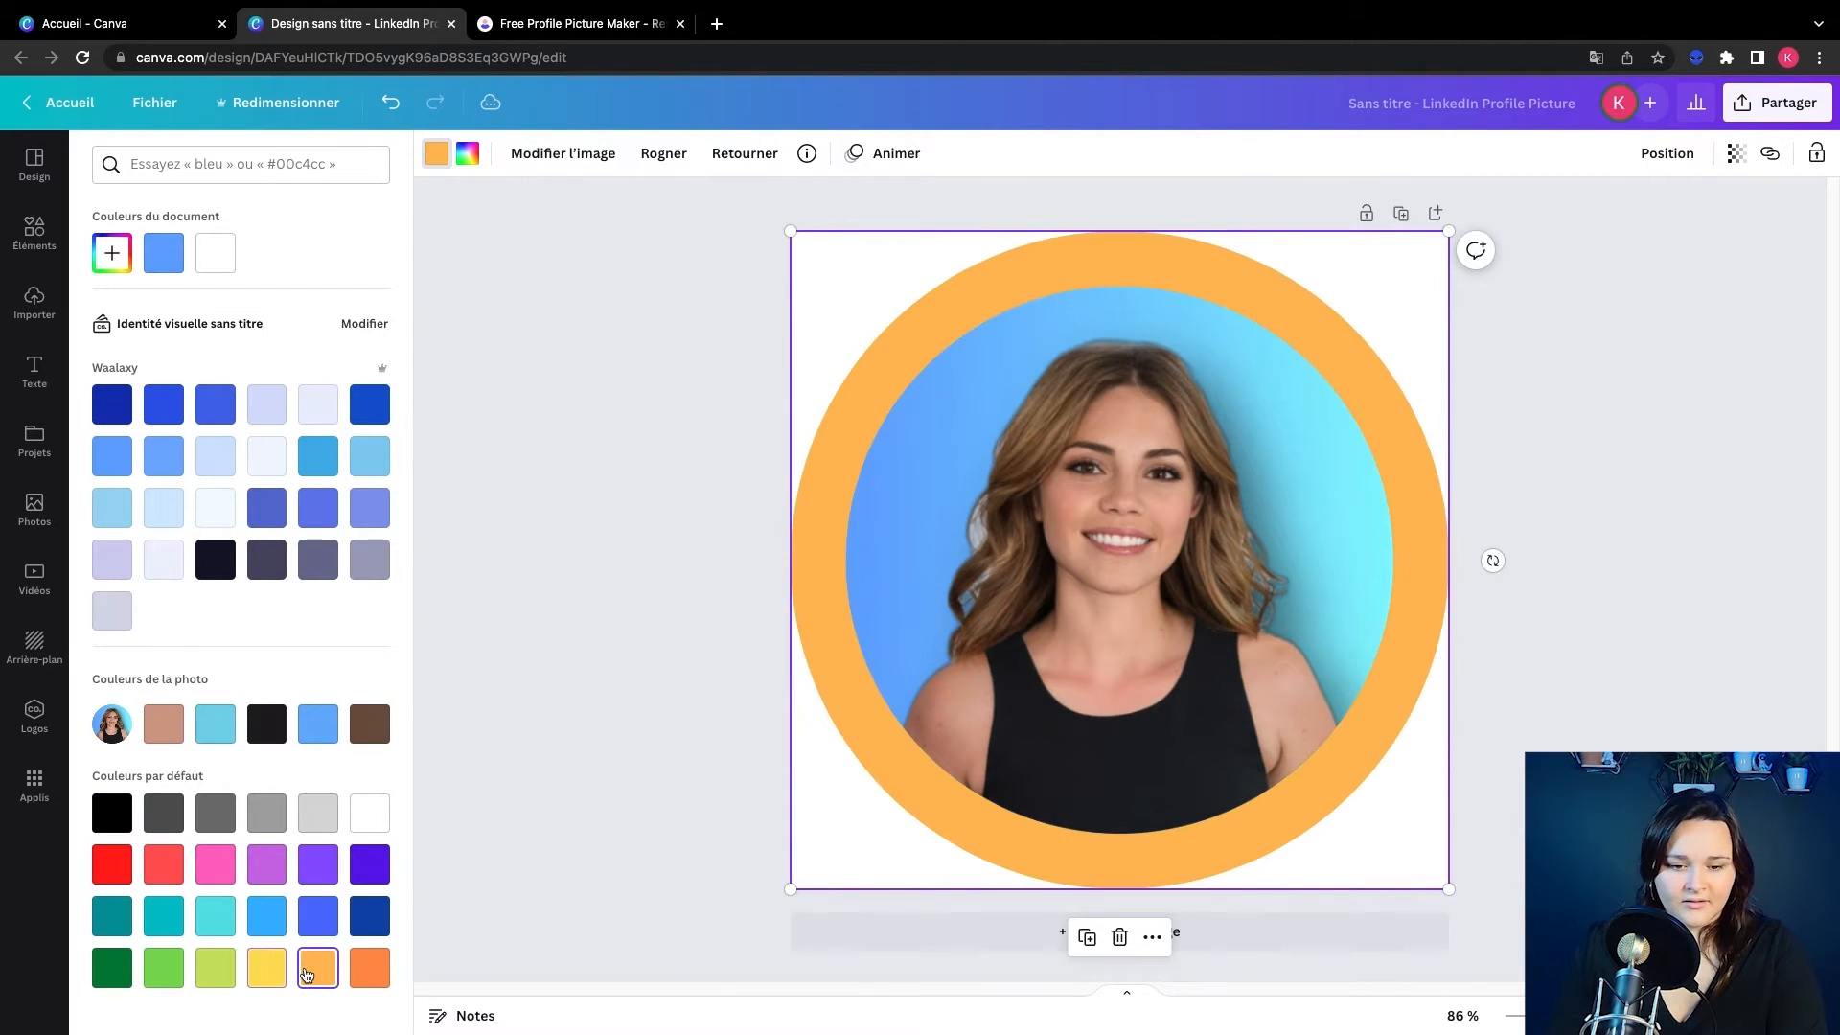
pyautogui.click(1676, 441)
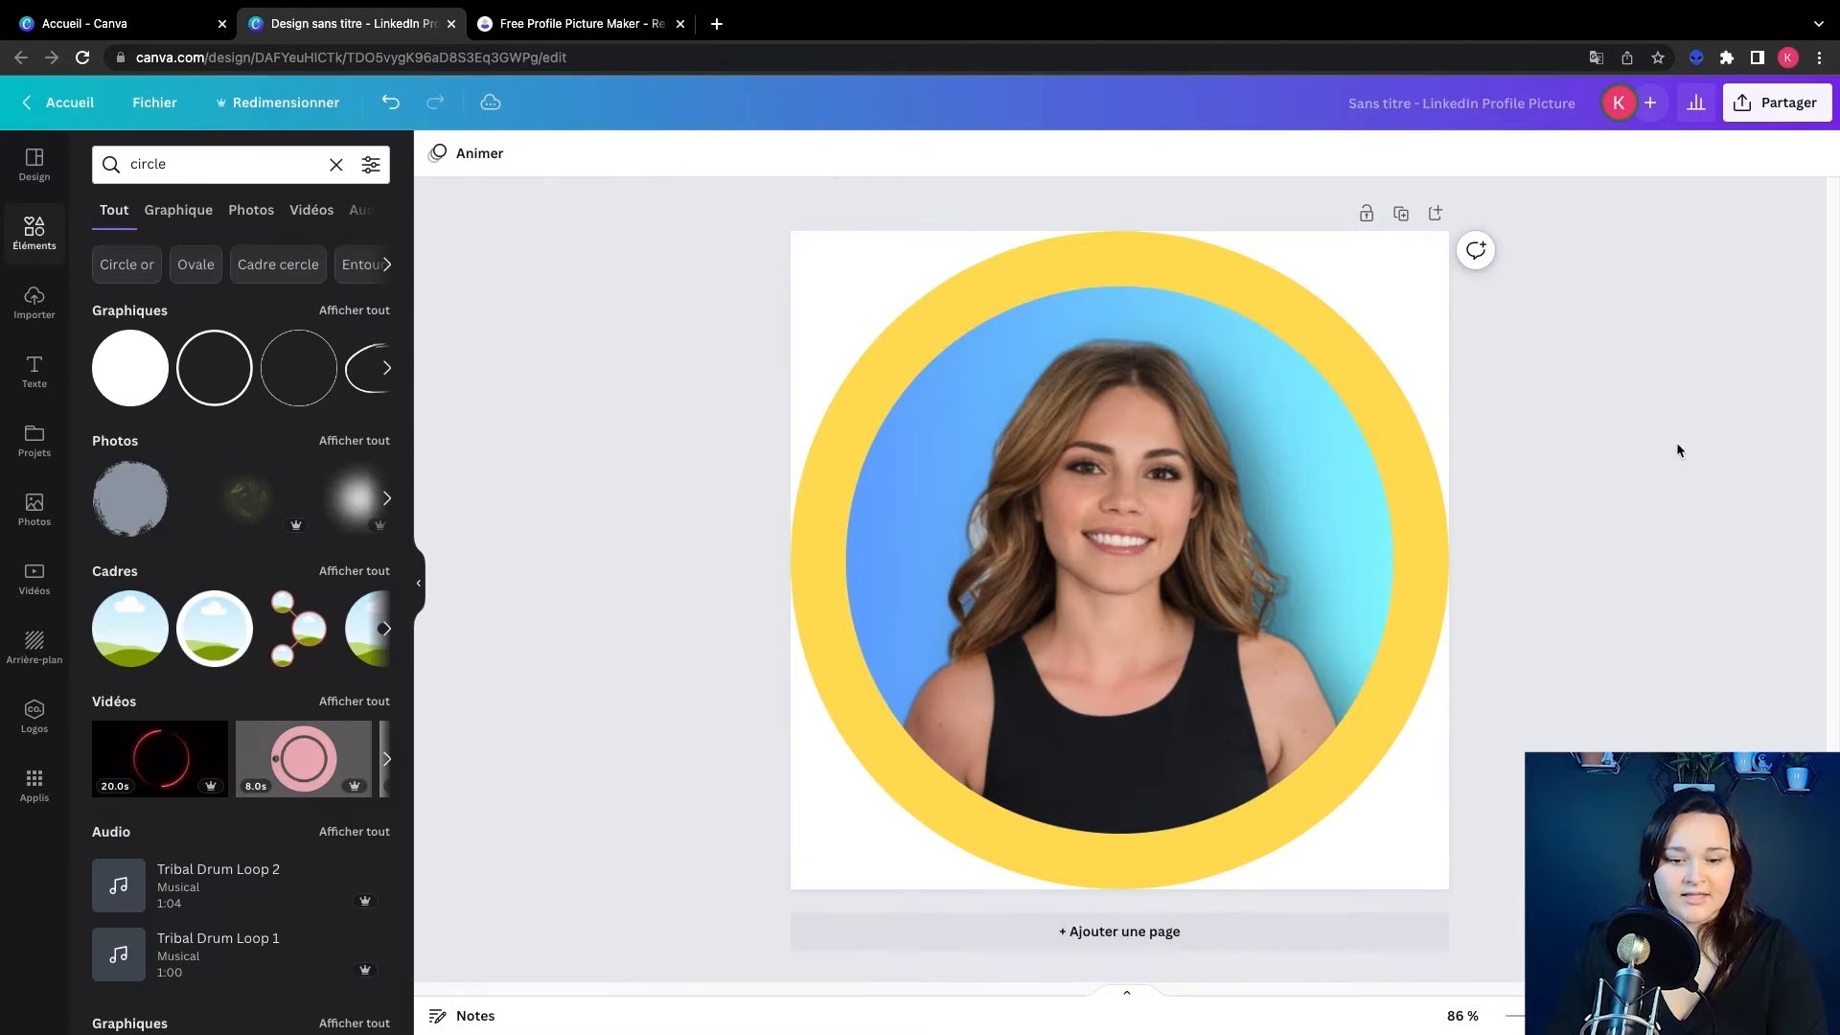
pyautogui.click(1778, 102)
pyautogui.click(1568, 548)
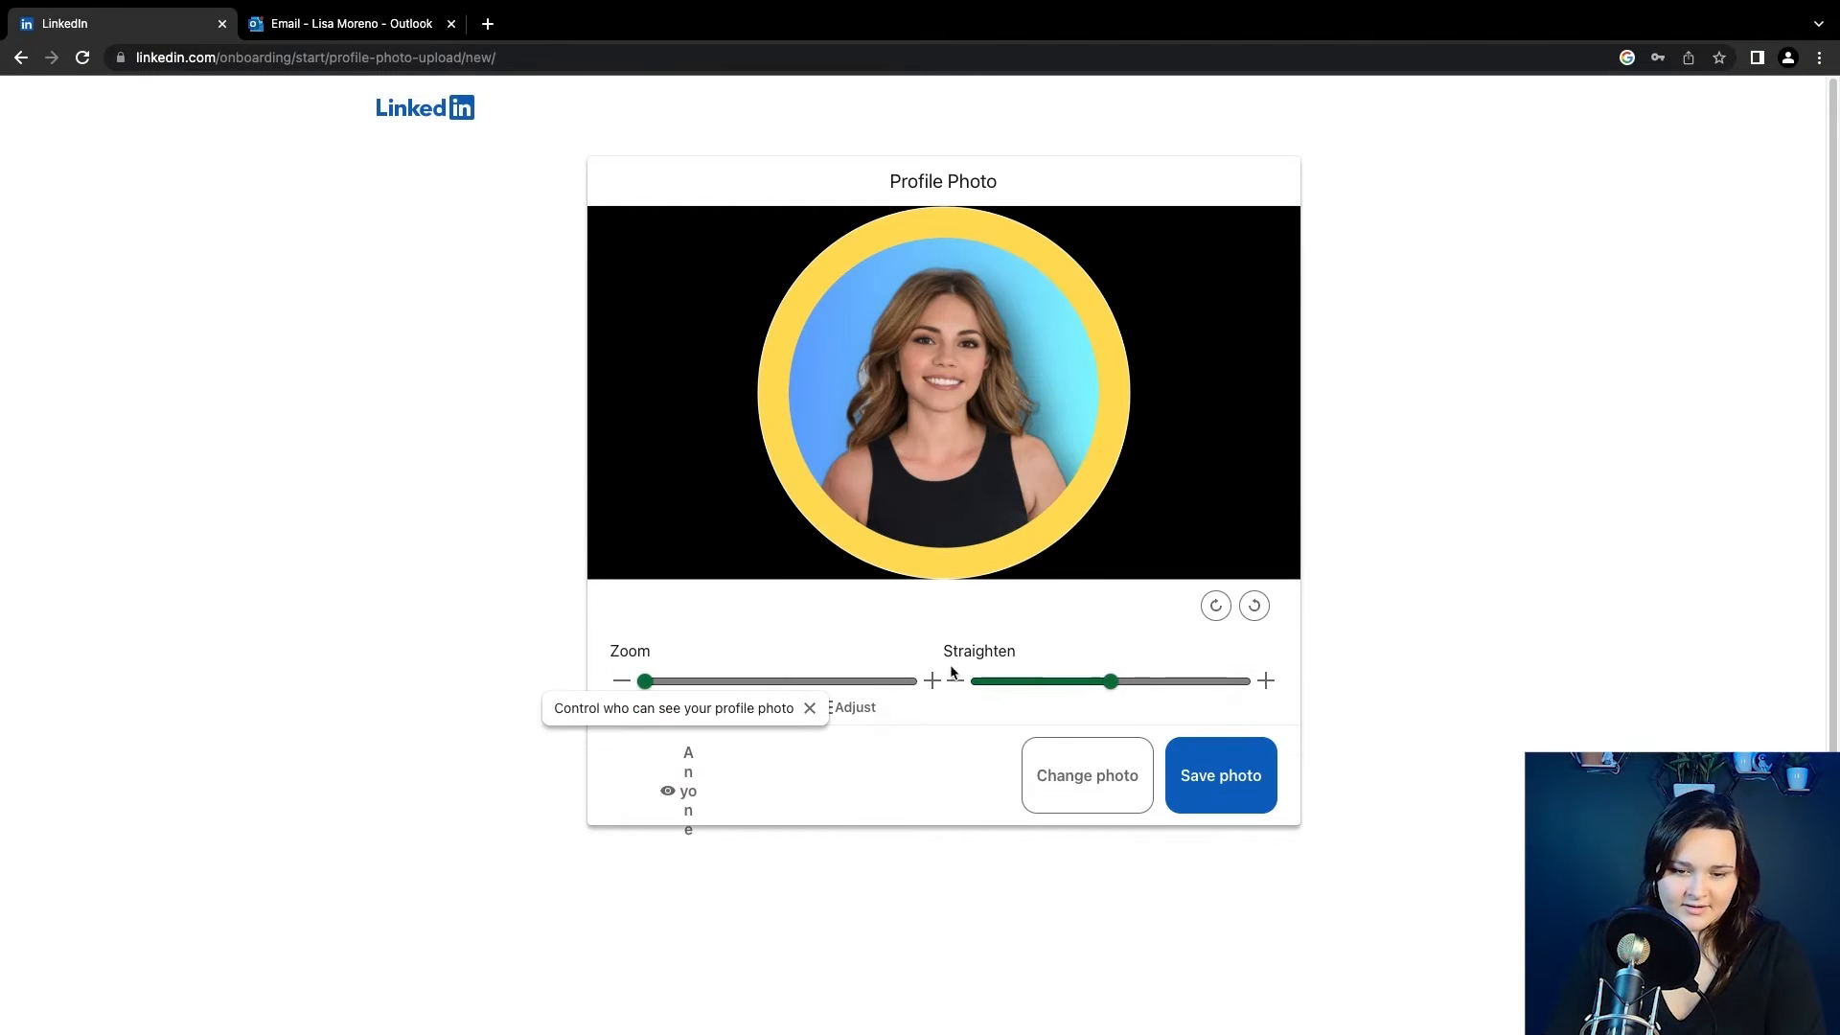
# In LinkedIn, set the profile photo zoom to 1.1, save the photo and continue the onboarding
pyautogui.moveTo(645, 682); pyautogui.dragTo(655, 682)
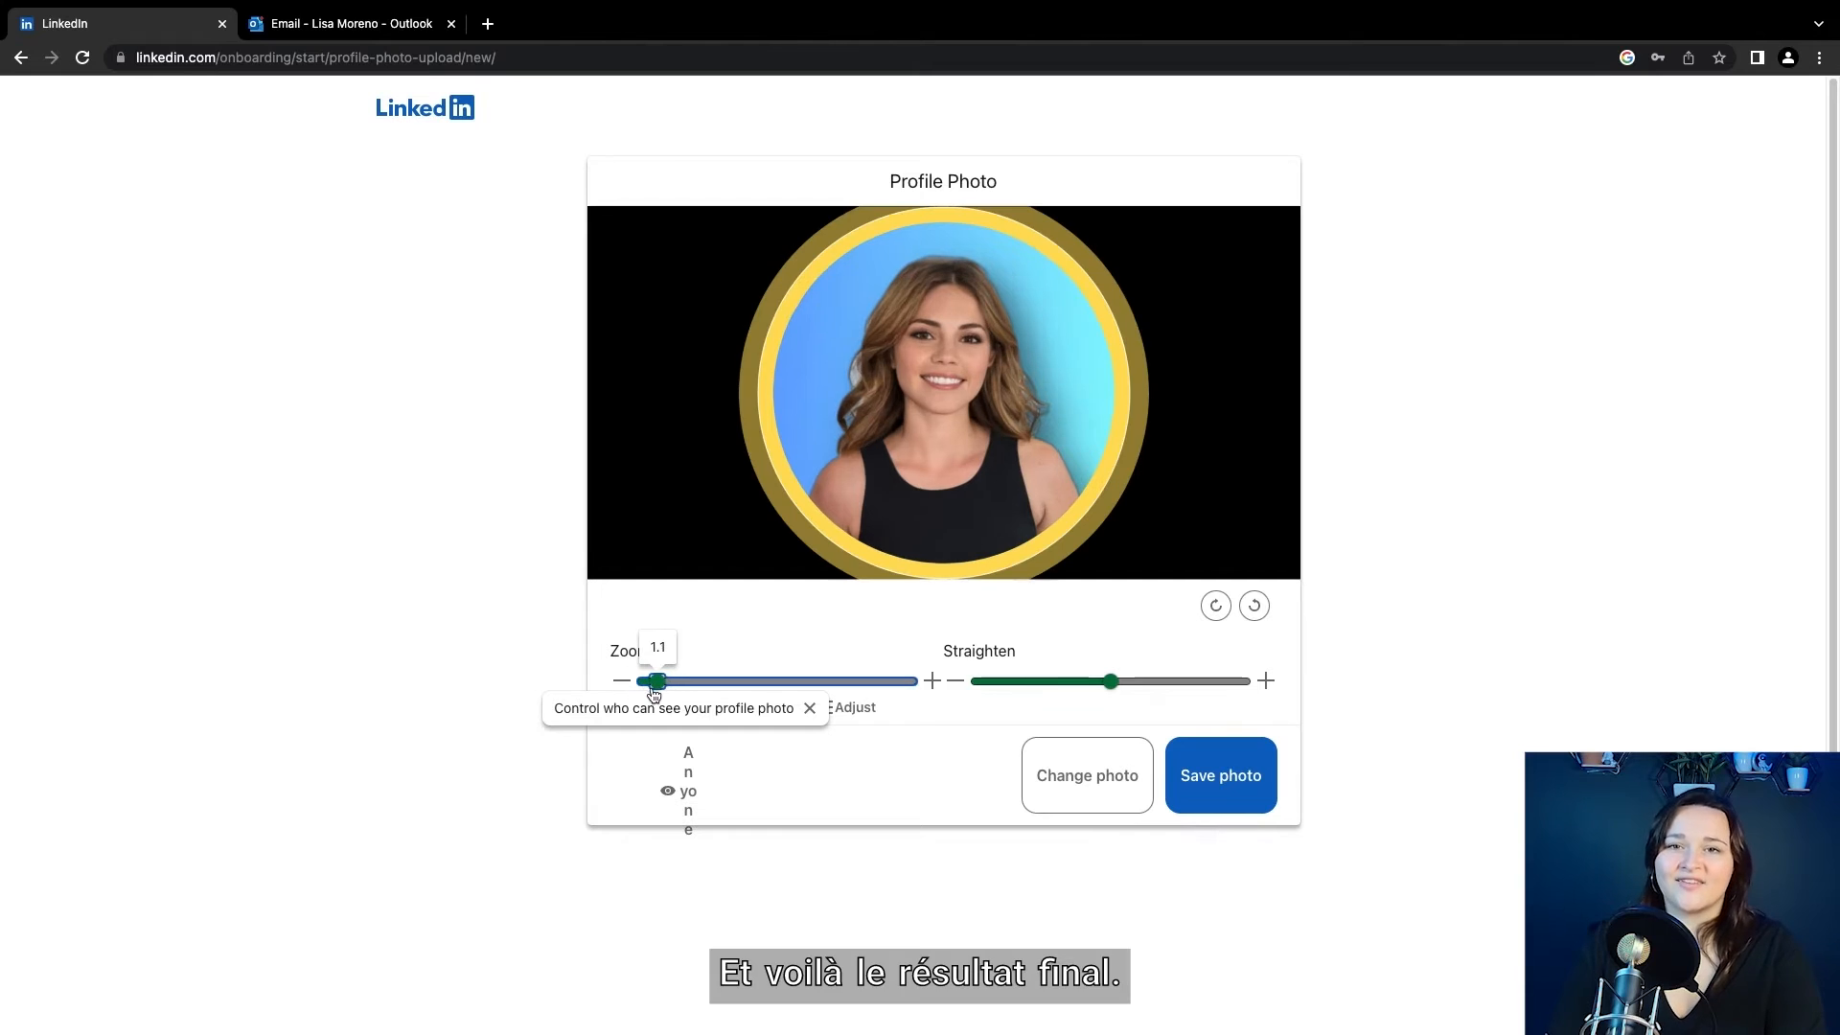
pyautogui.click(1231, 753)
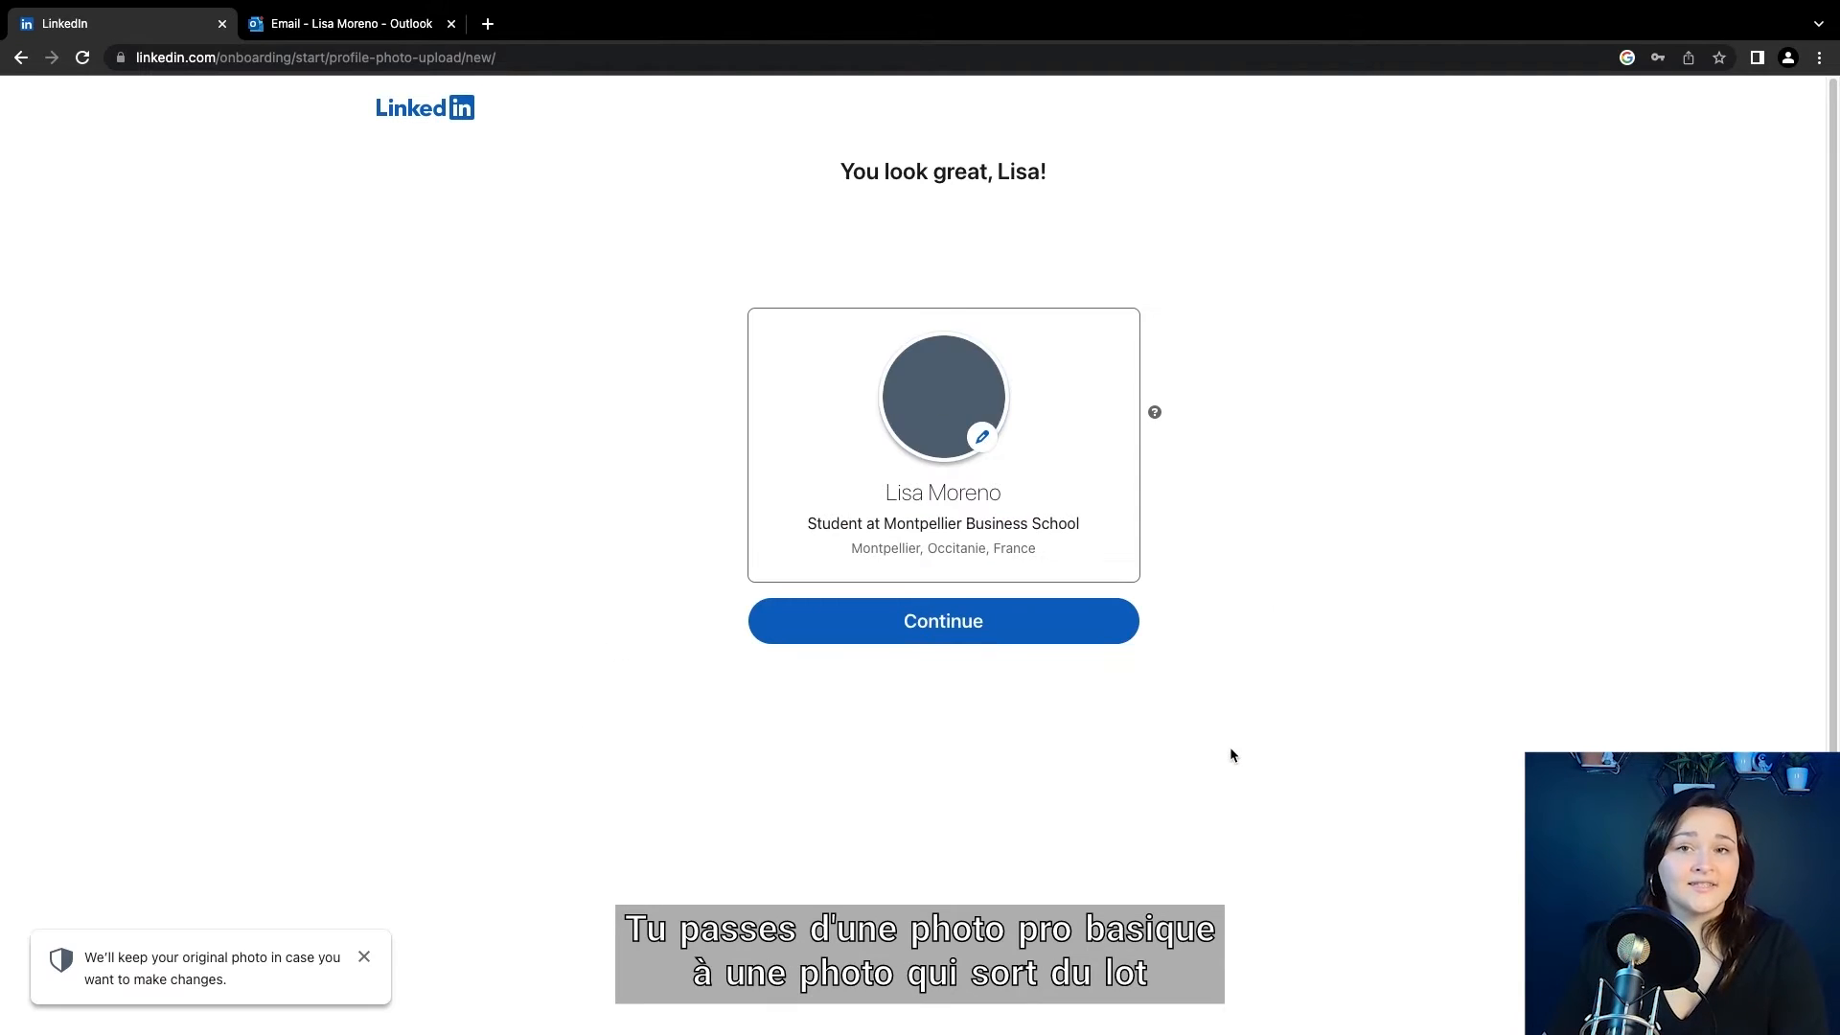
pyautogui.click(993, 619)
pyautogui.click(978, 731)
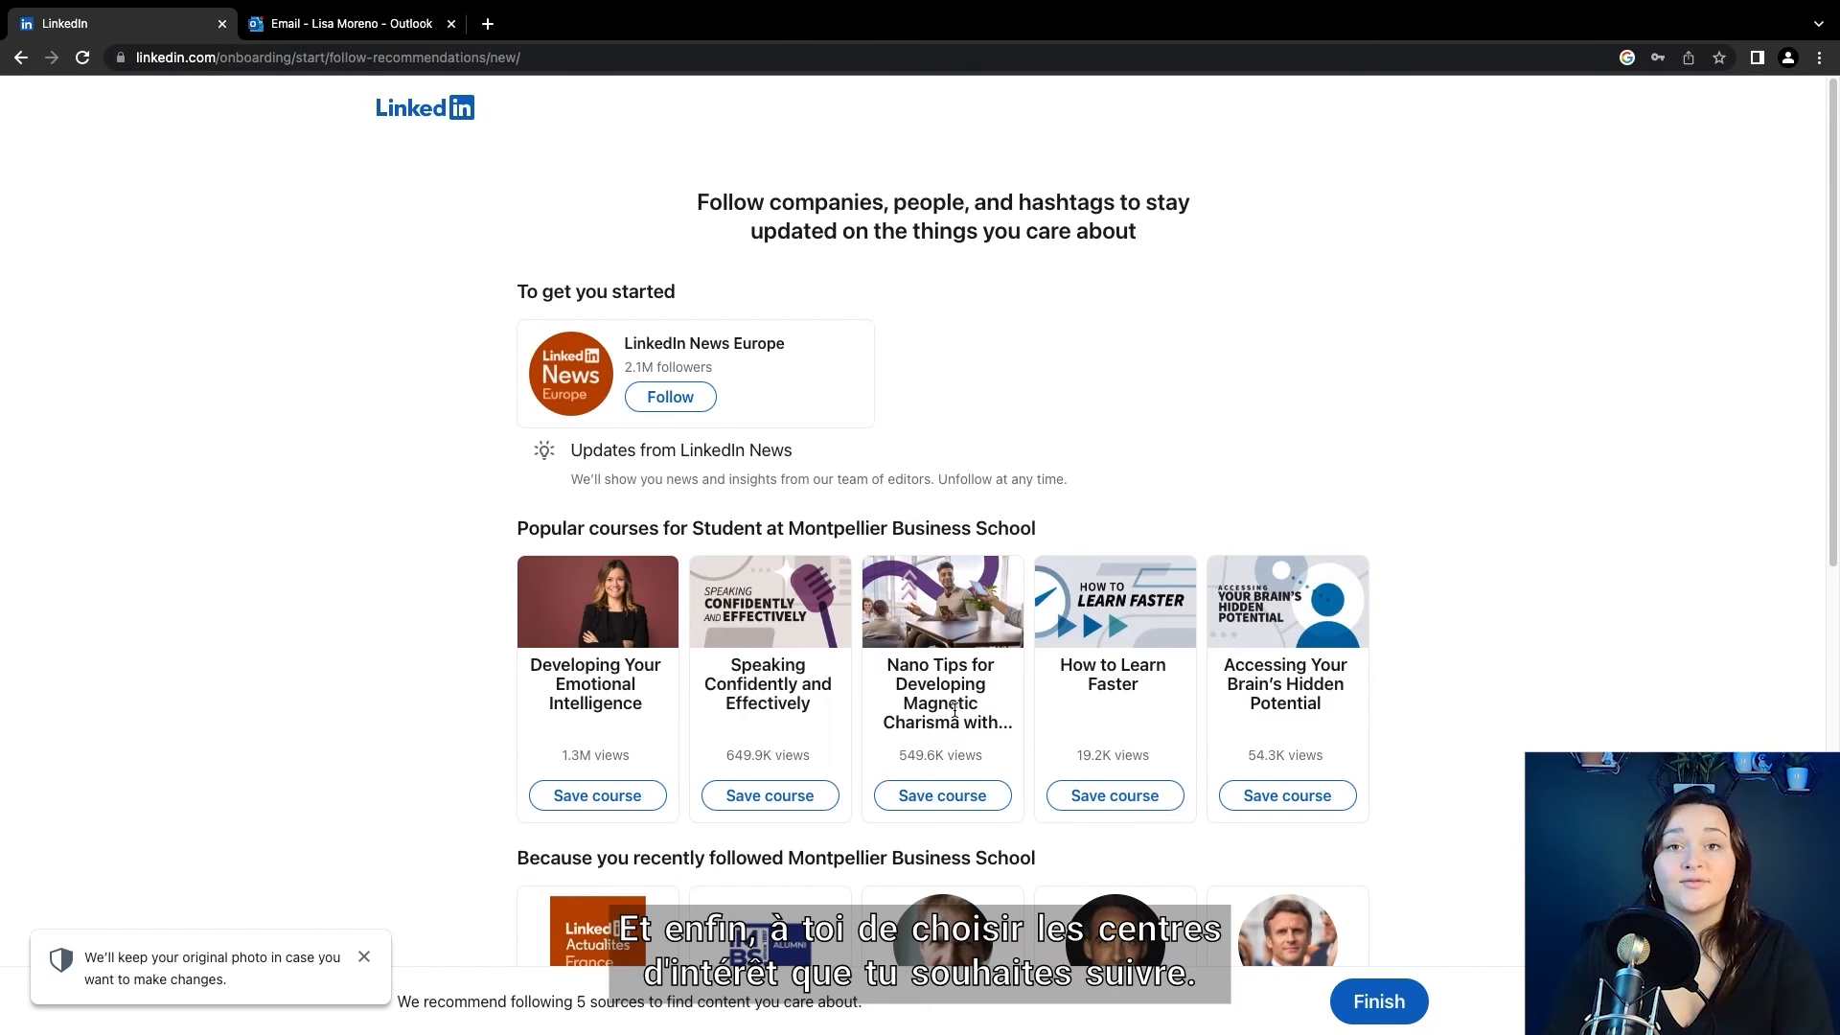
# Follow Montpellier Business School Alumni and the suggested Facebook/Instagram Ads specialist, and finish the onboarding
pyautogui.click(670, 397)
pyautogui.scroll(-2, 1258, 529)
pyautogui.scroll(-5, 1259, 529)
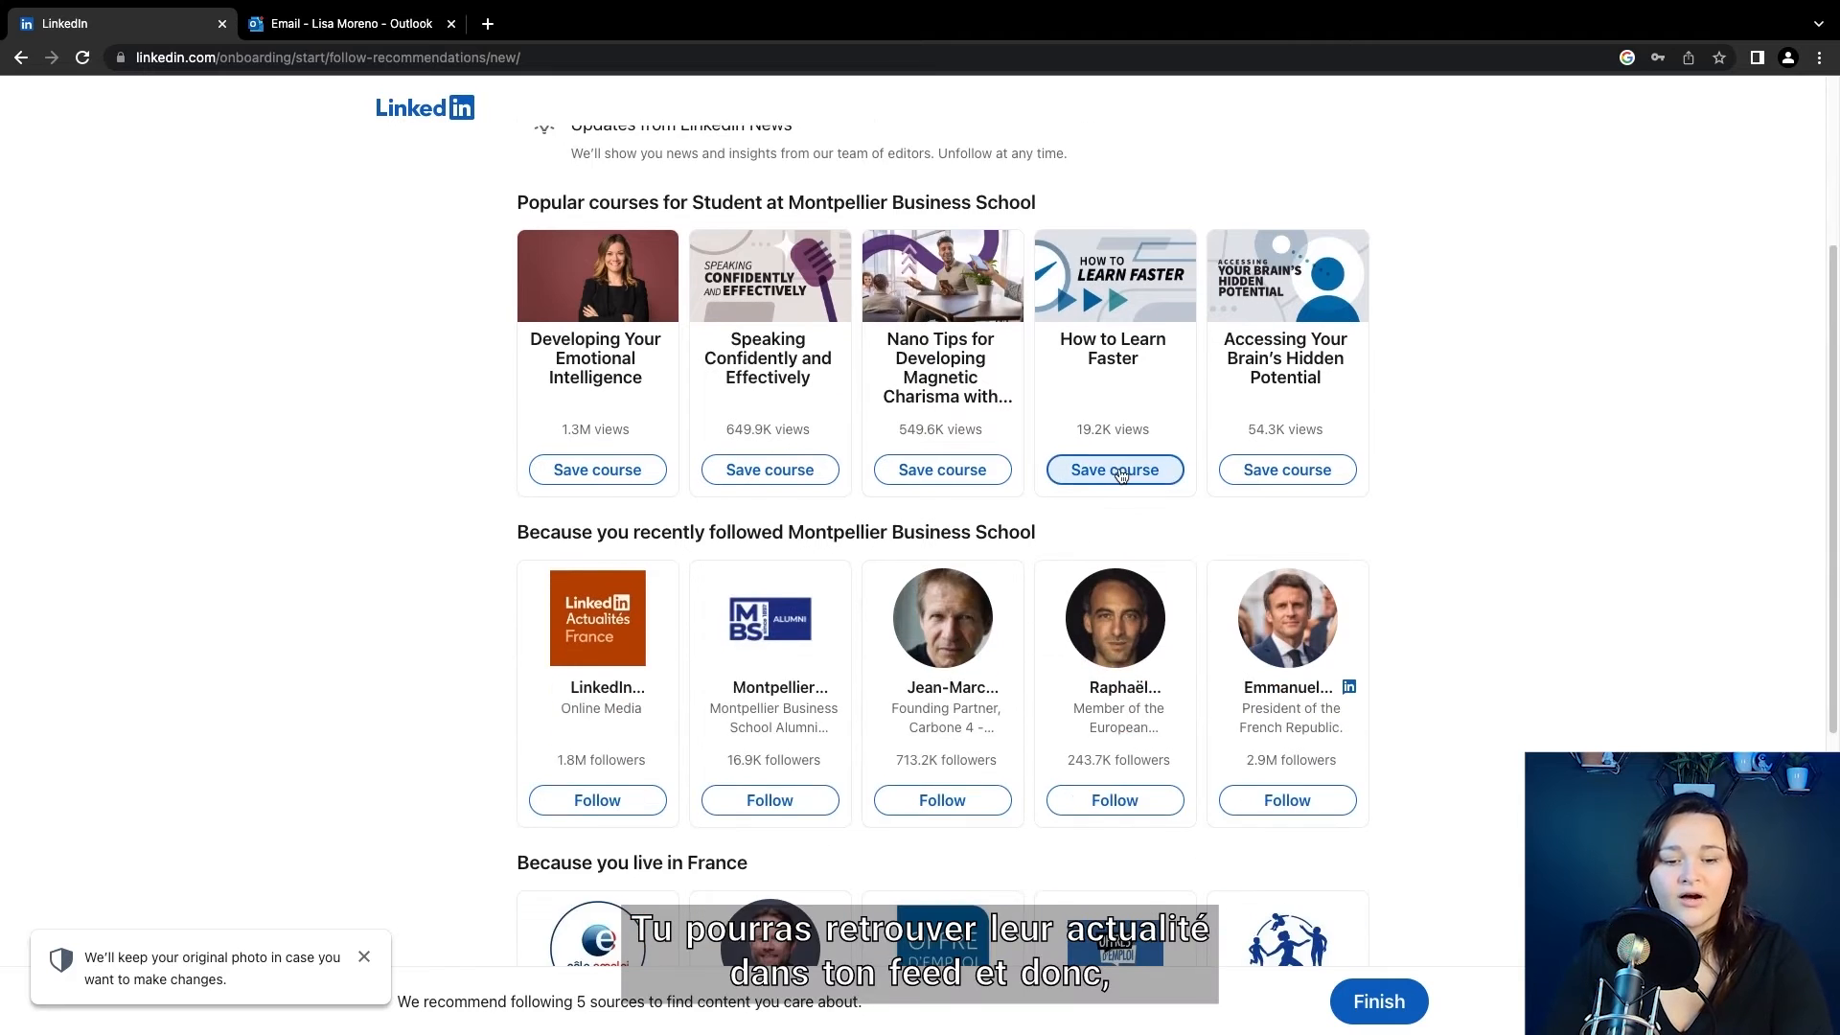
pyautogui.click(768, 525)
pyautogui.scroll(-2, 889, 565)
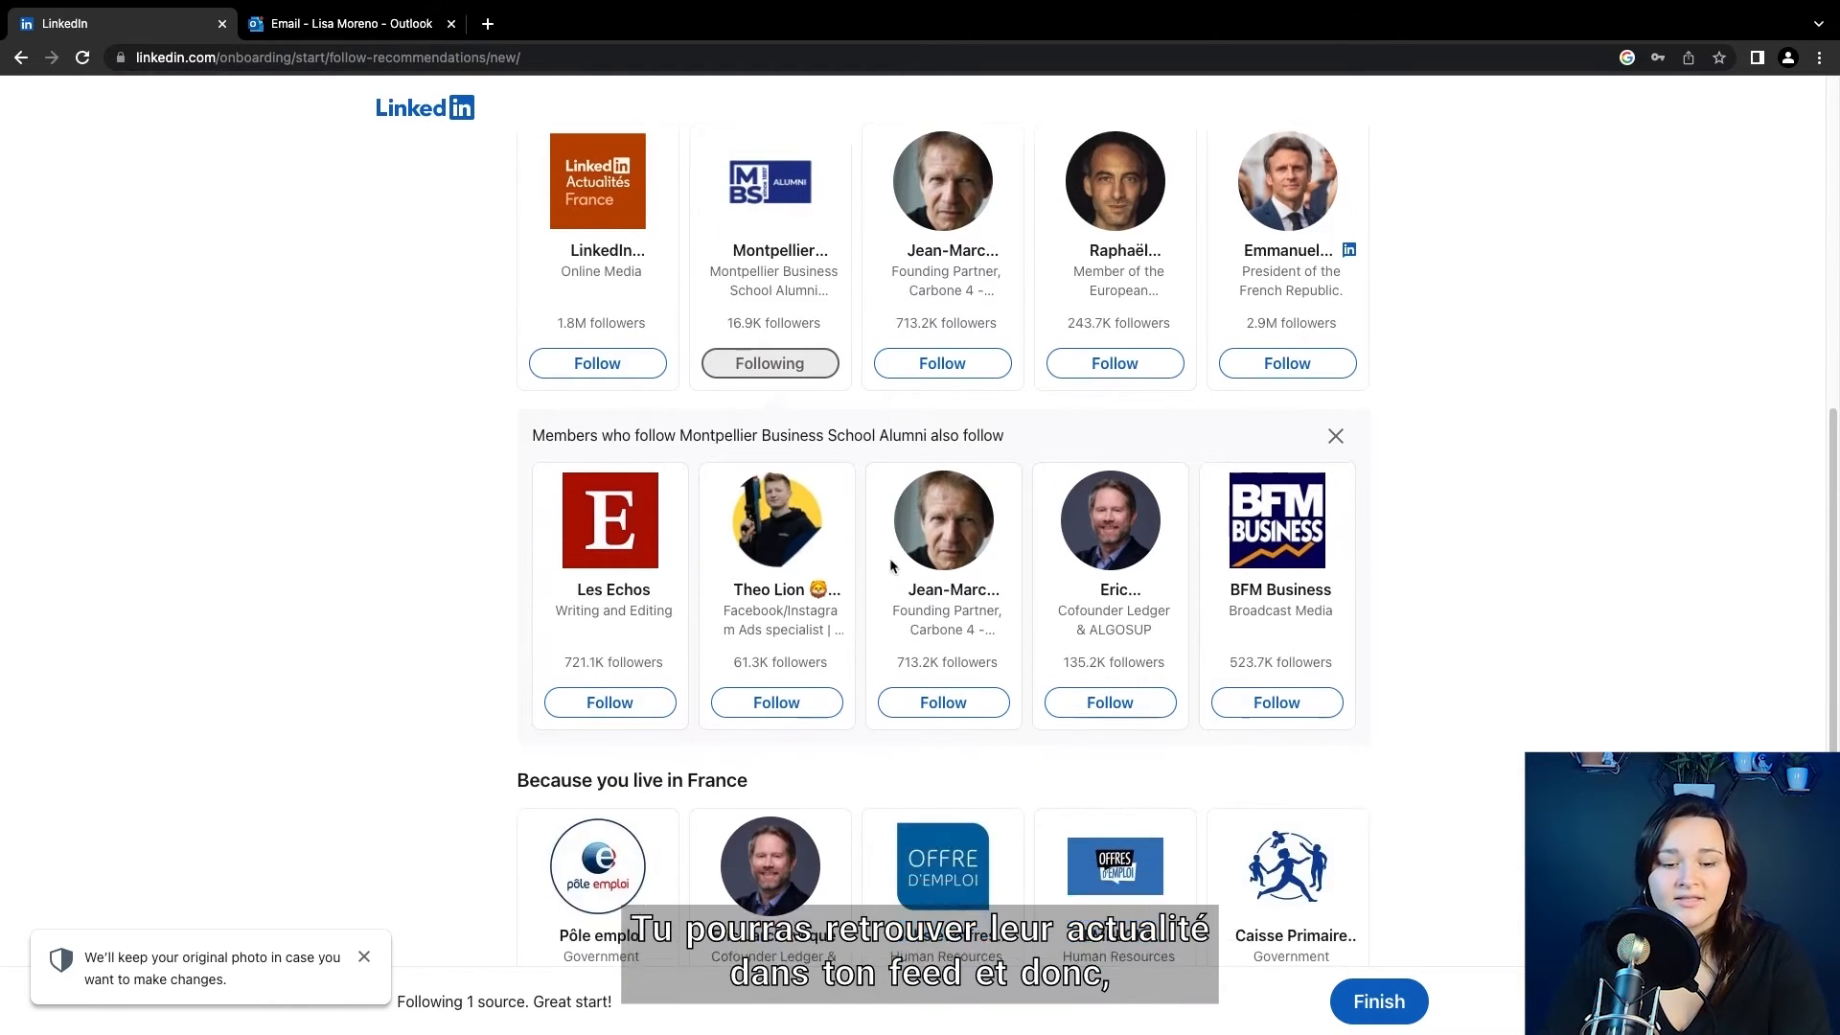
pyautogui.click(778, 681)
pyautogui.scroll(-4, 922, 727)
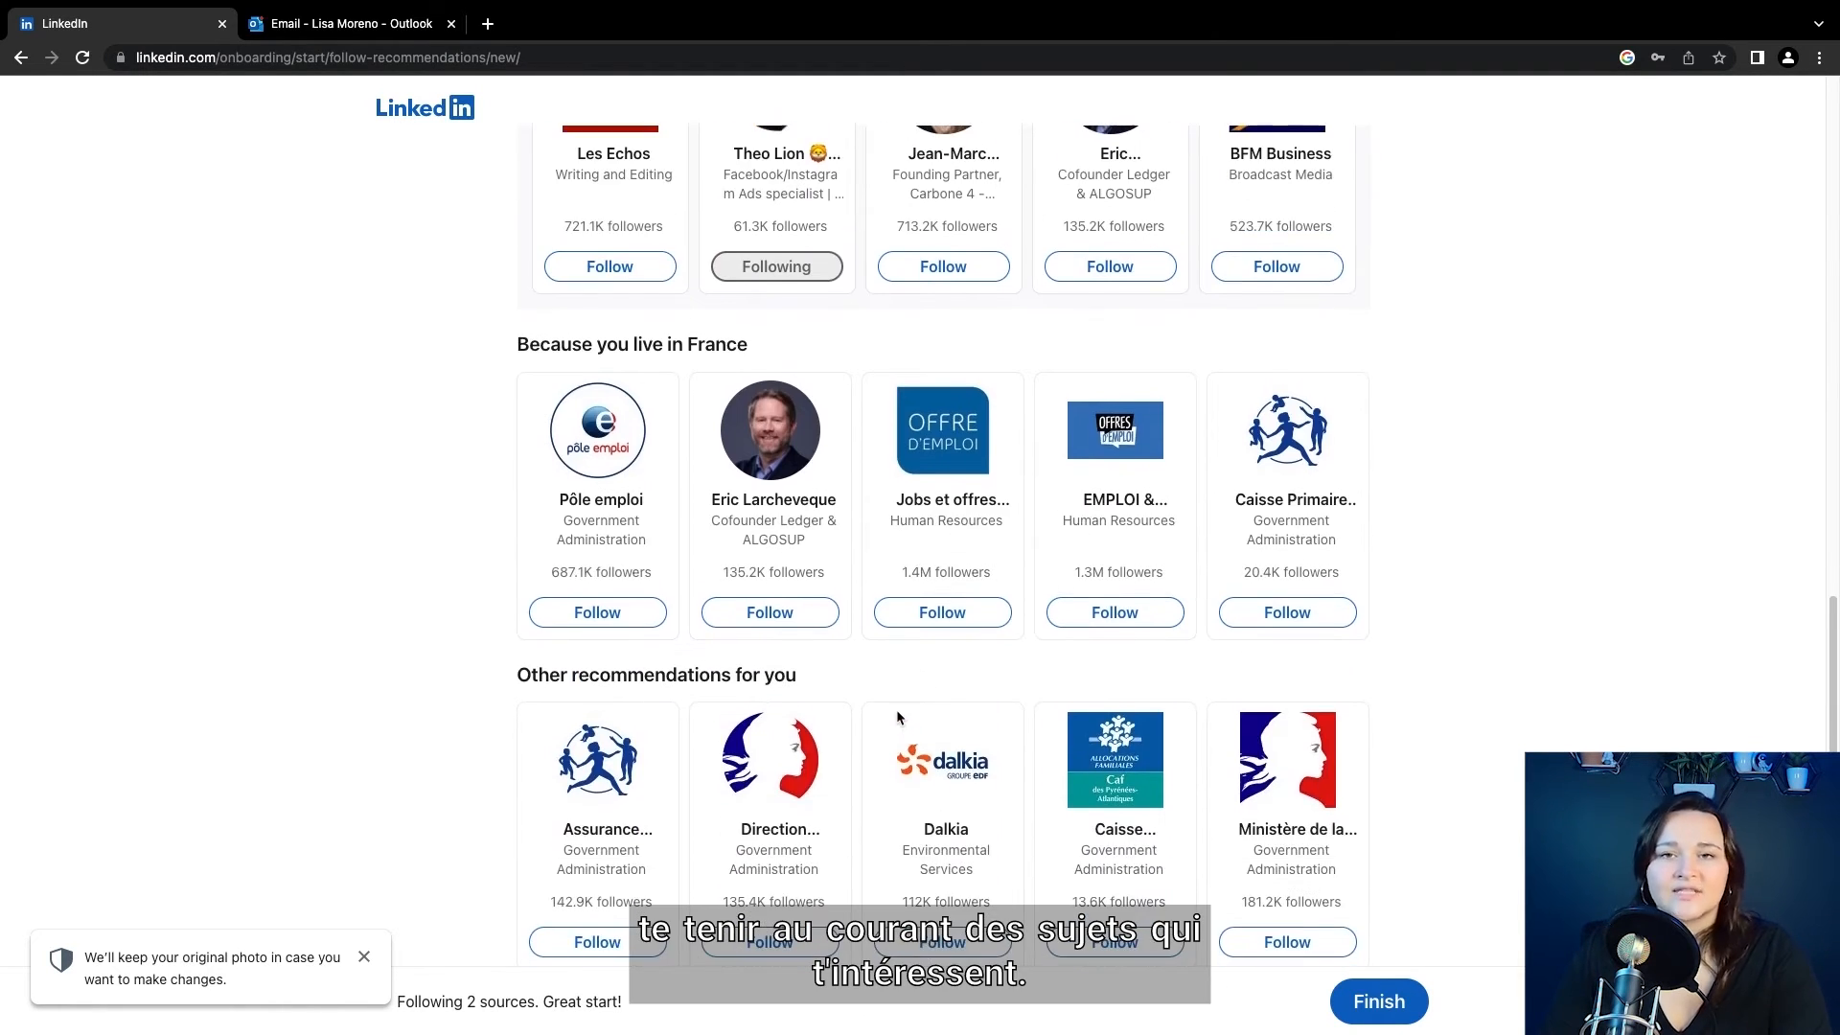
pyautogui.click(1385, 999)
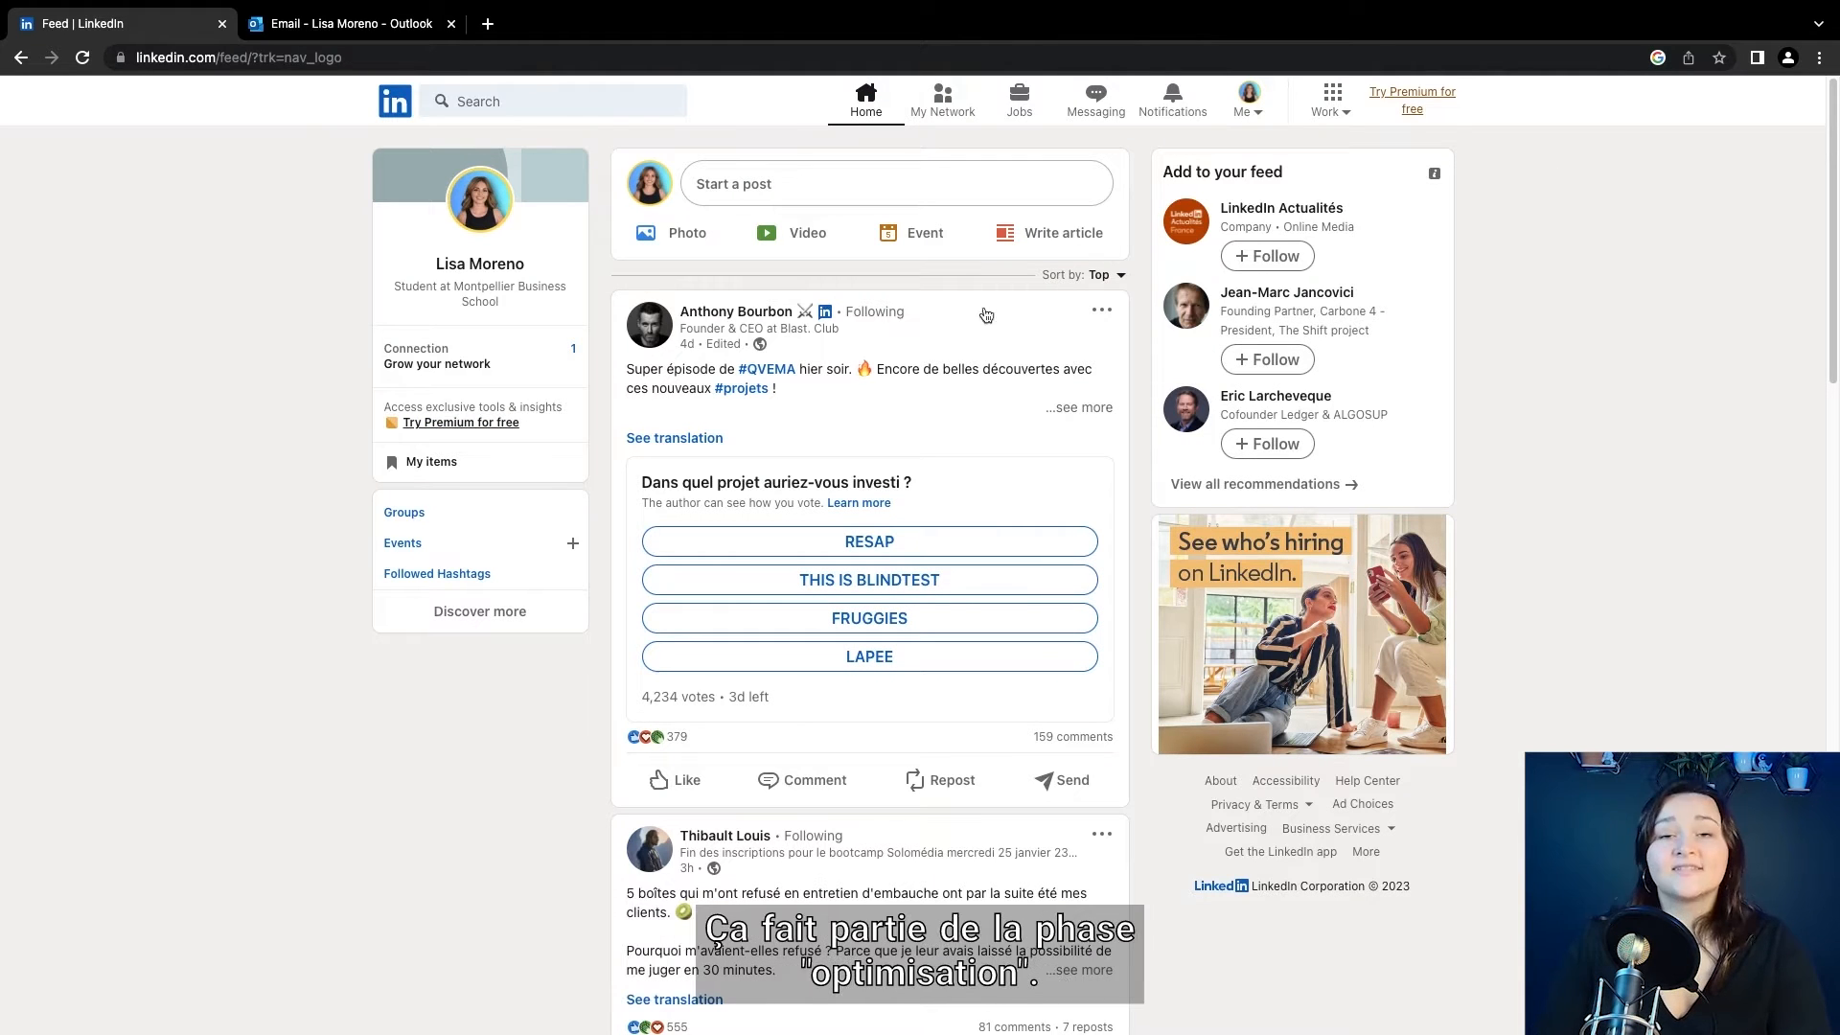
# Open the account's own profile page and go through its sections
pyautogui.click(1249, 101)
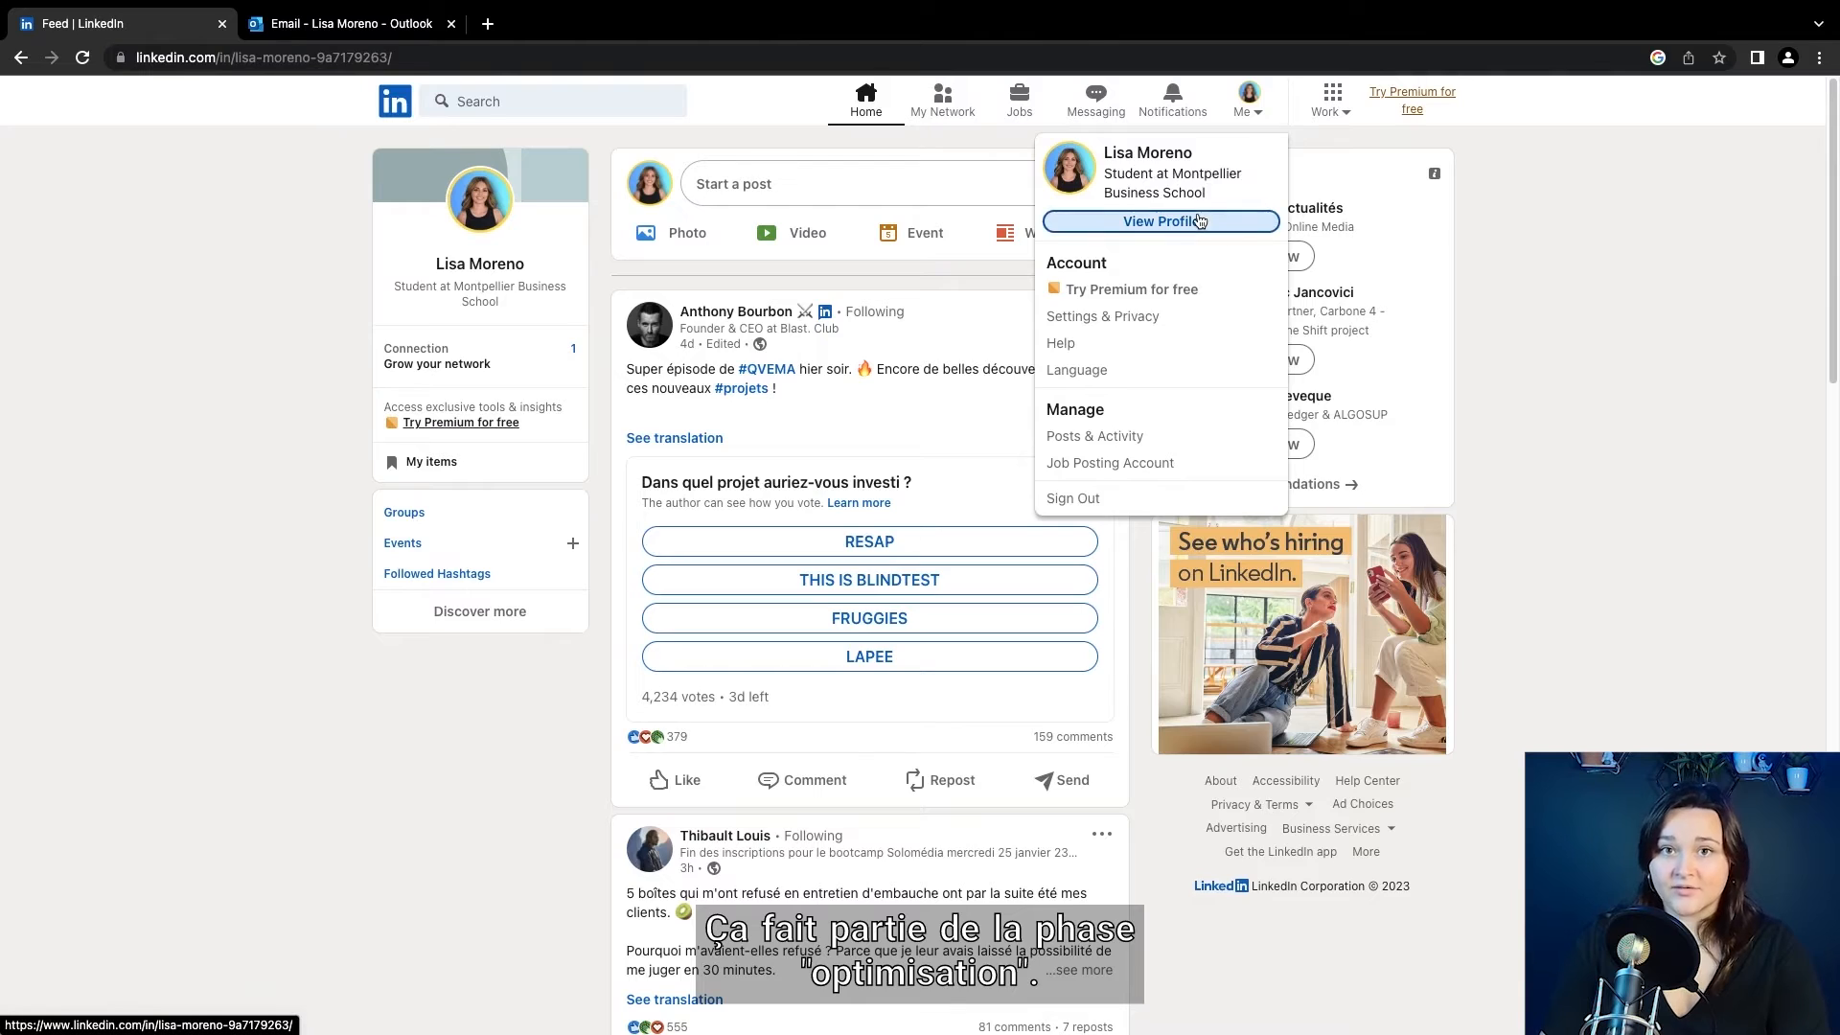
pyautogui.click(1159, 221)
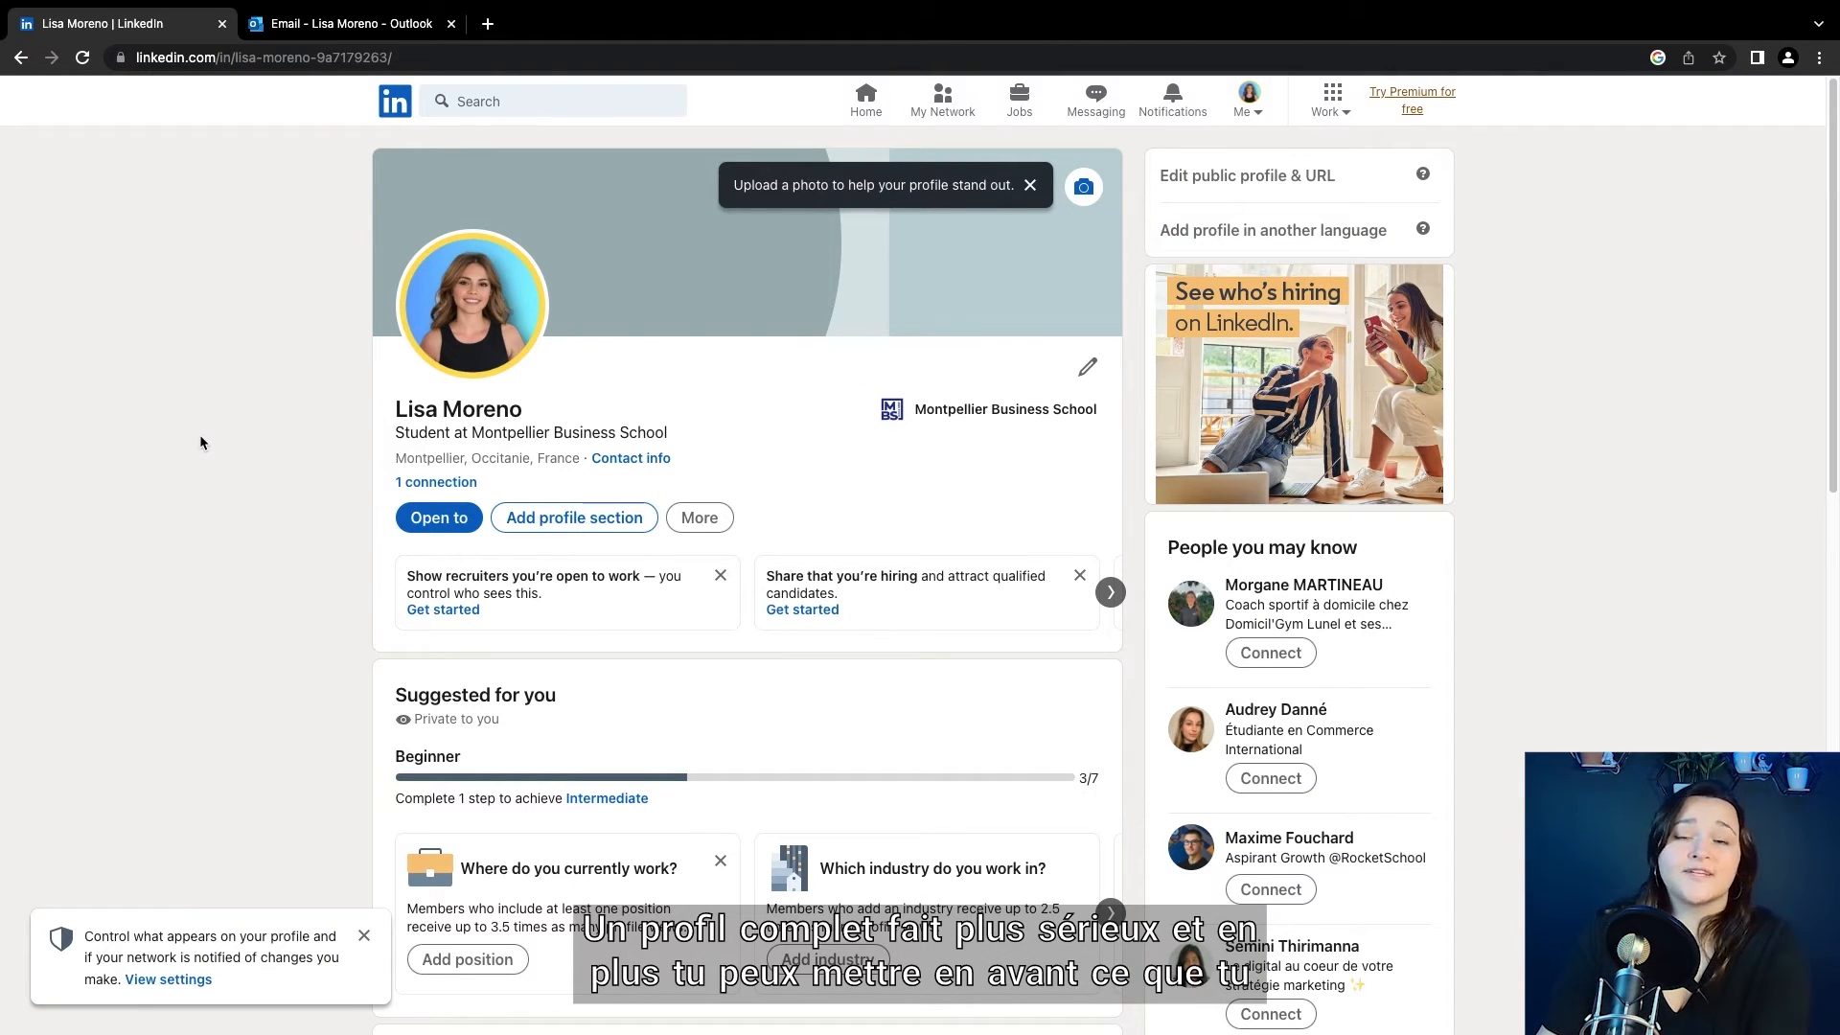
pyautogui.scroll(-9, 964, 486)
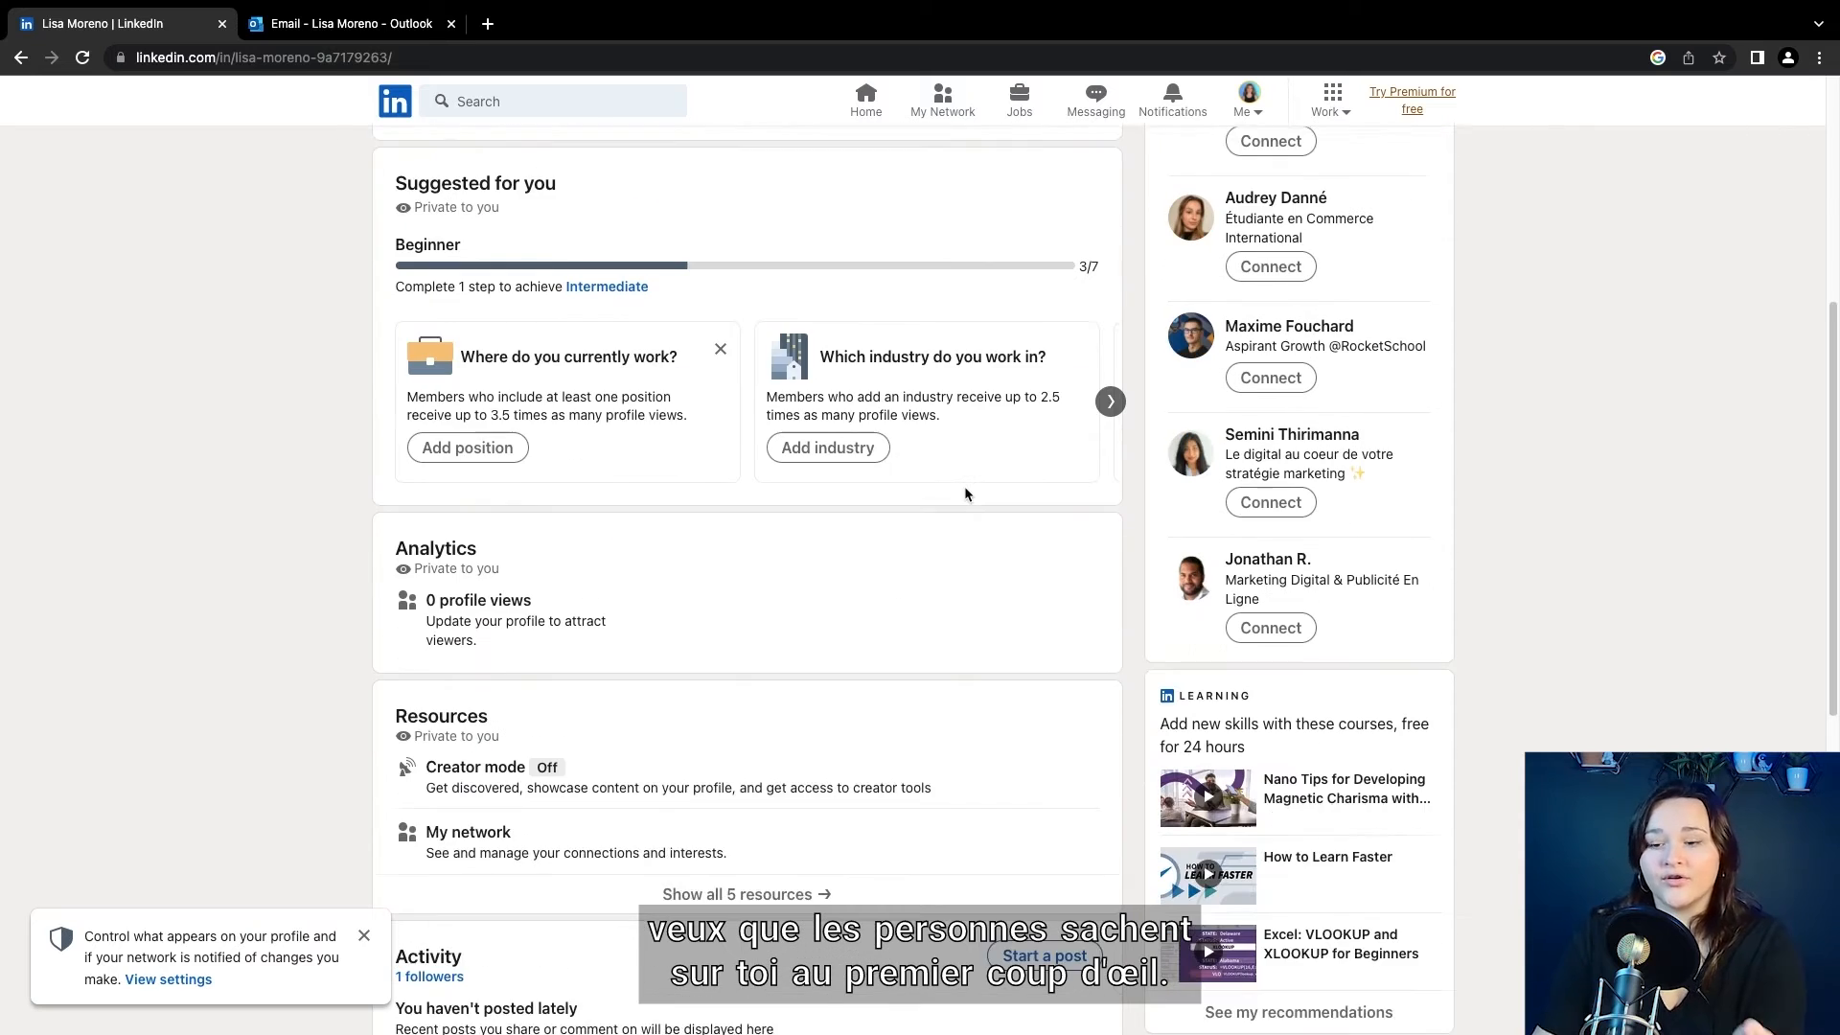
pyautogui.scroll(-1, 966, 494)
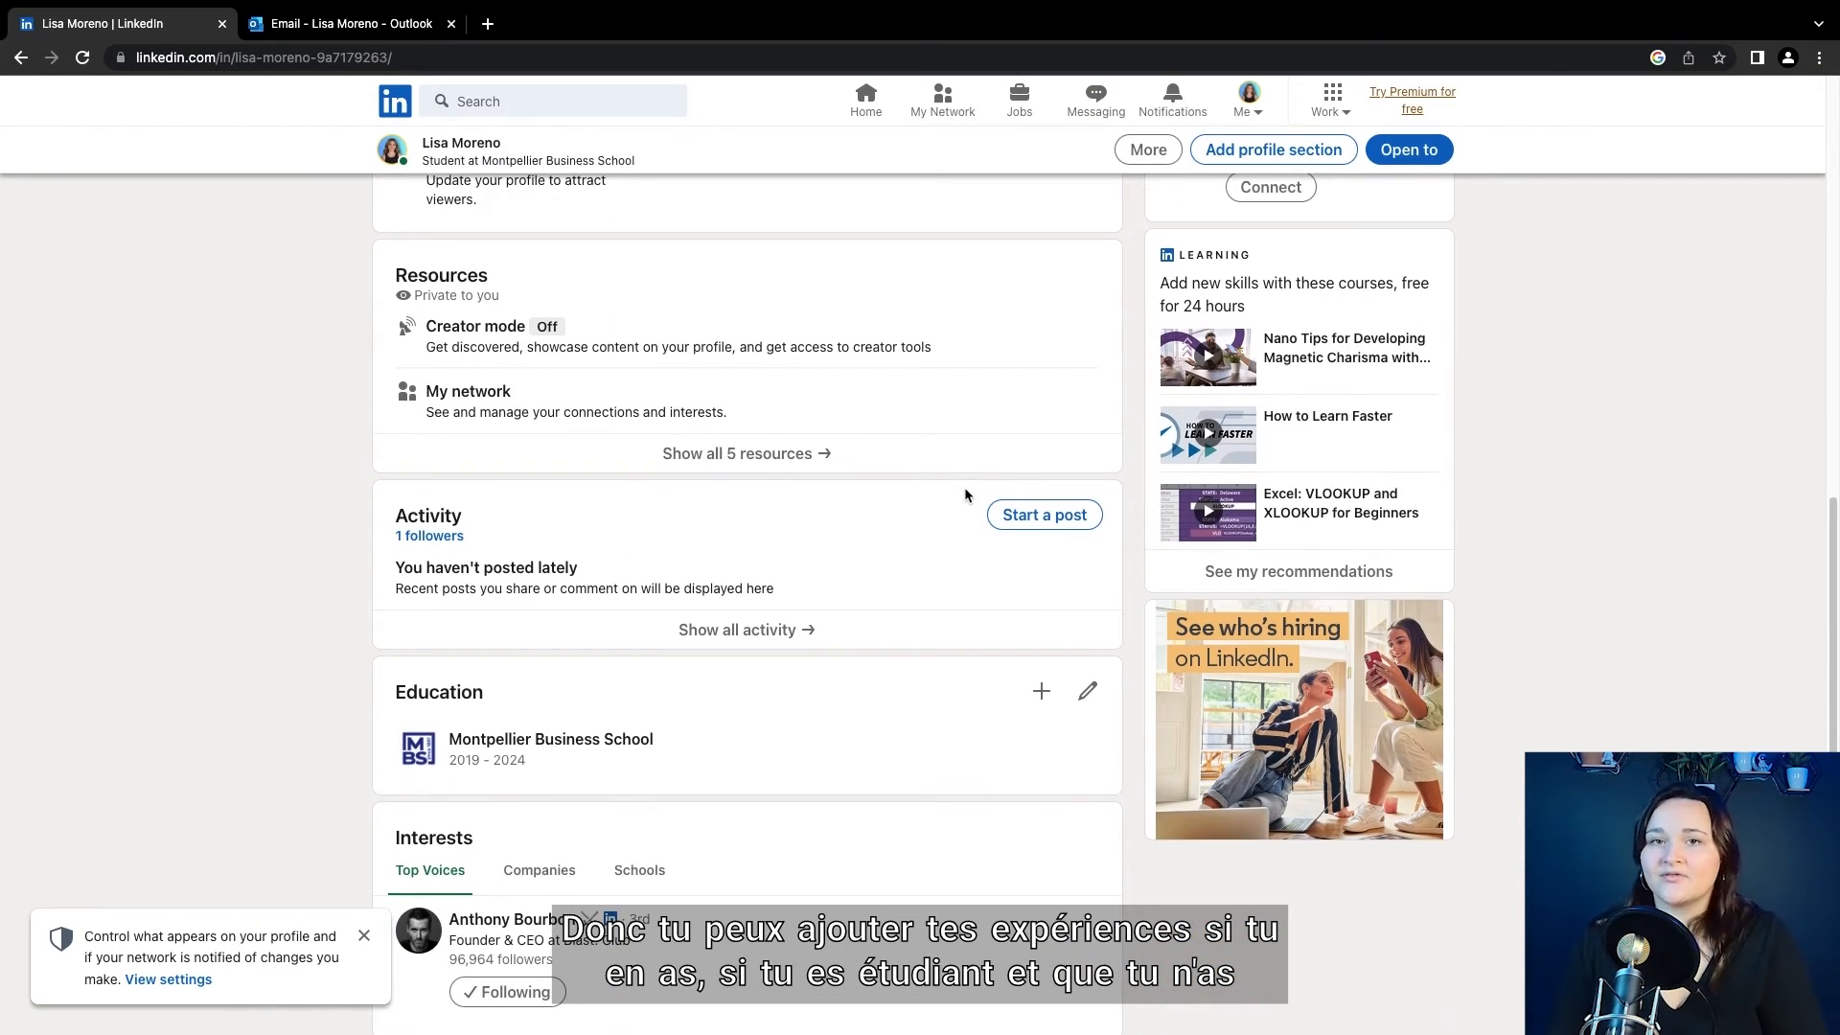
# Add a current position with the title Business Developer, employment type Internship and company Google
pyautogui.scroll(5, 875, 492)
pyautogui.click(474, 682)
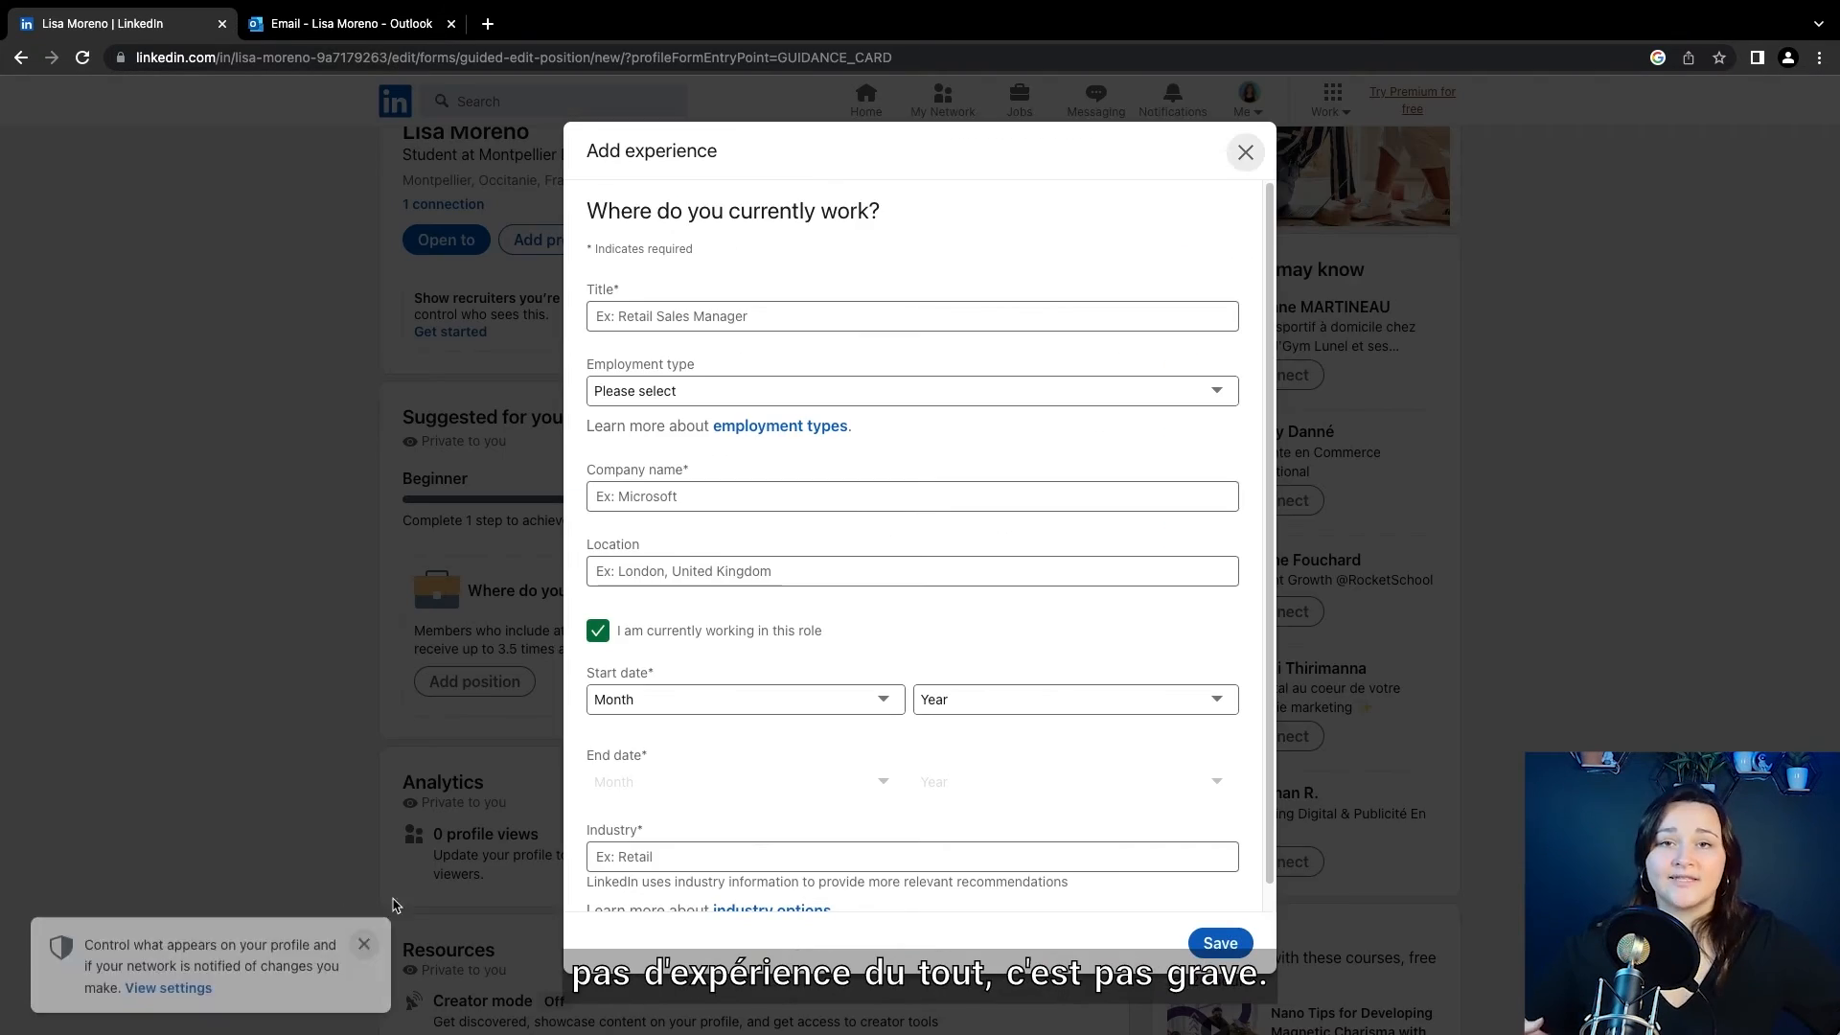
pyautogui.write('Business Developer')
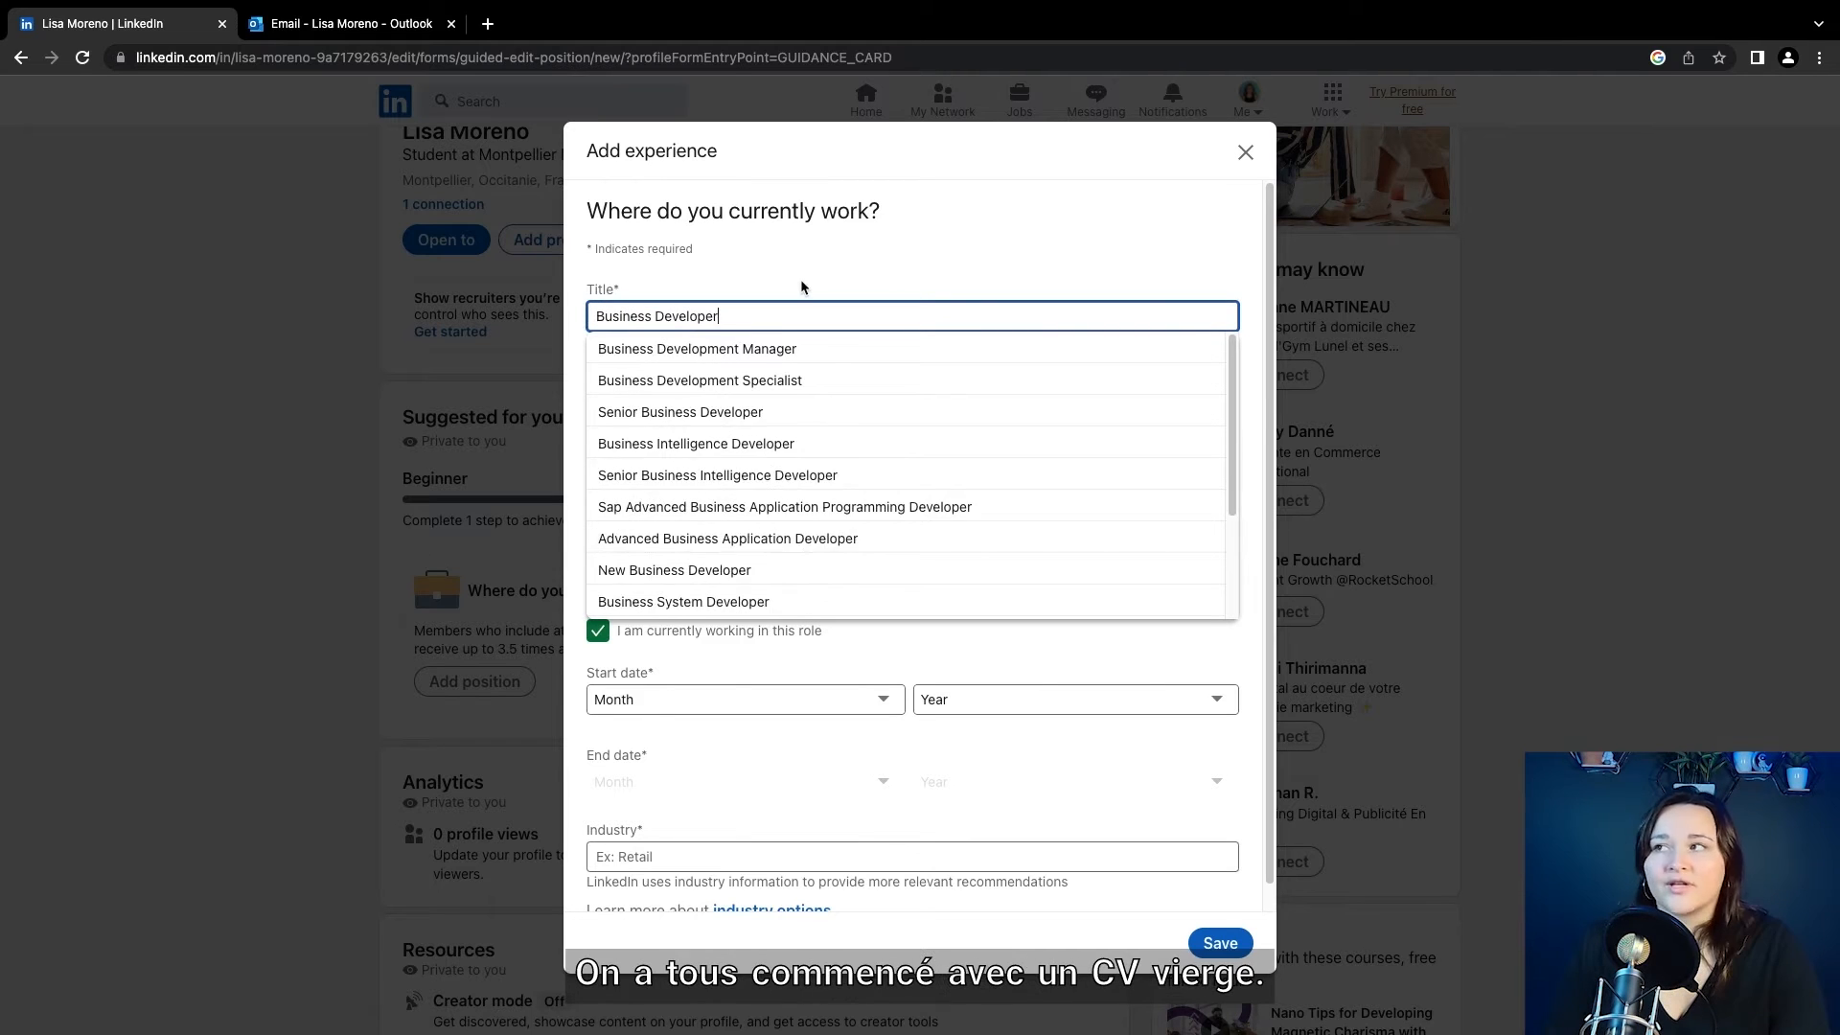
pyautogui.click(801, 281)
pyautogui.click(713, 391)
pyautogui.click(679, 502)
pyautogui.click(679, 497)
pyautogui.write('Google')
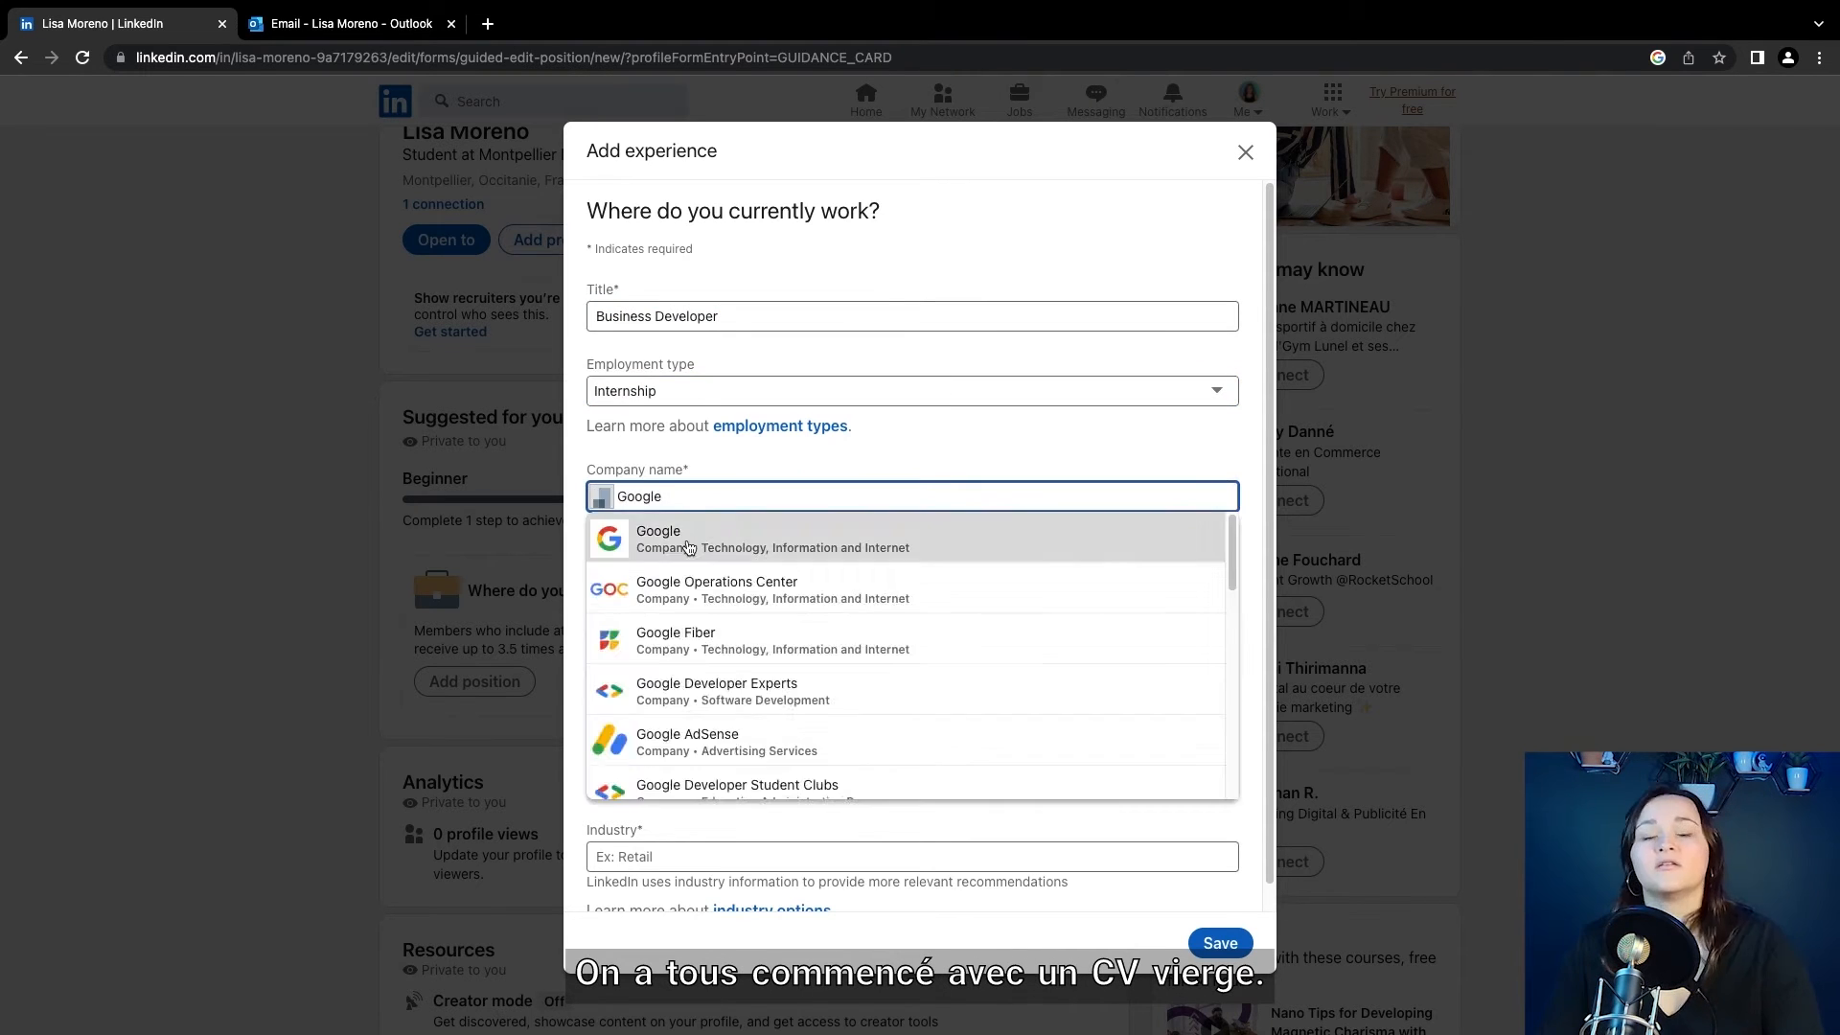
pyautogui.click(689, 547)
# Set the position's start date to September 2022 and its industry to Marketing Services, and save it
pyautogui.click(805, 699)
pyautogui.click(652, 850)
pyautogui.click(958, 672)
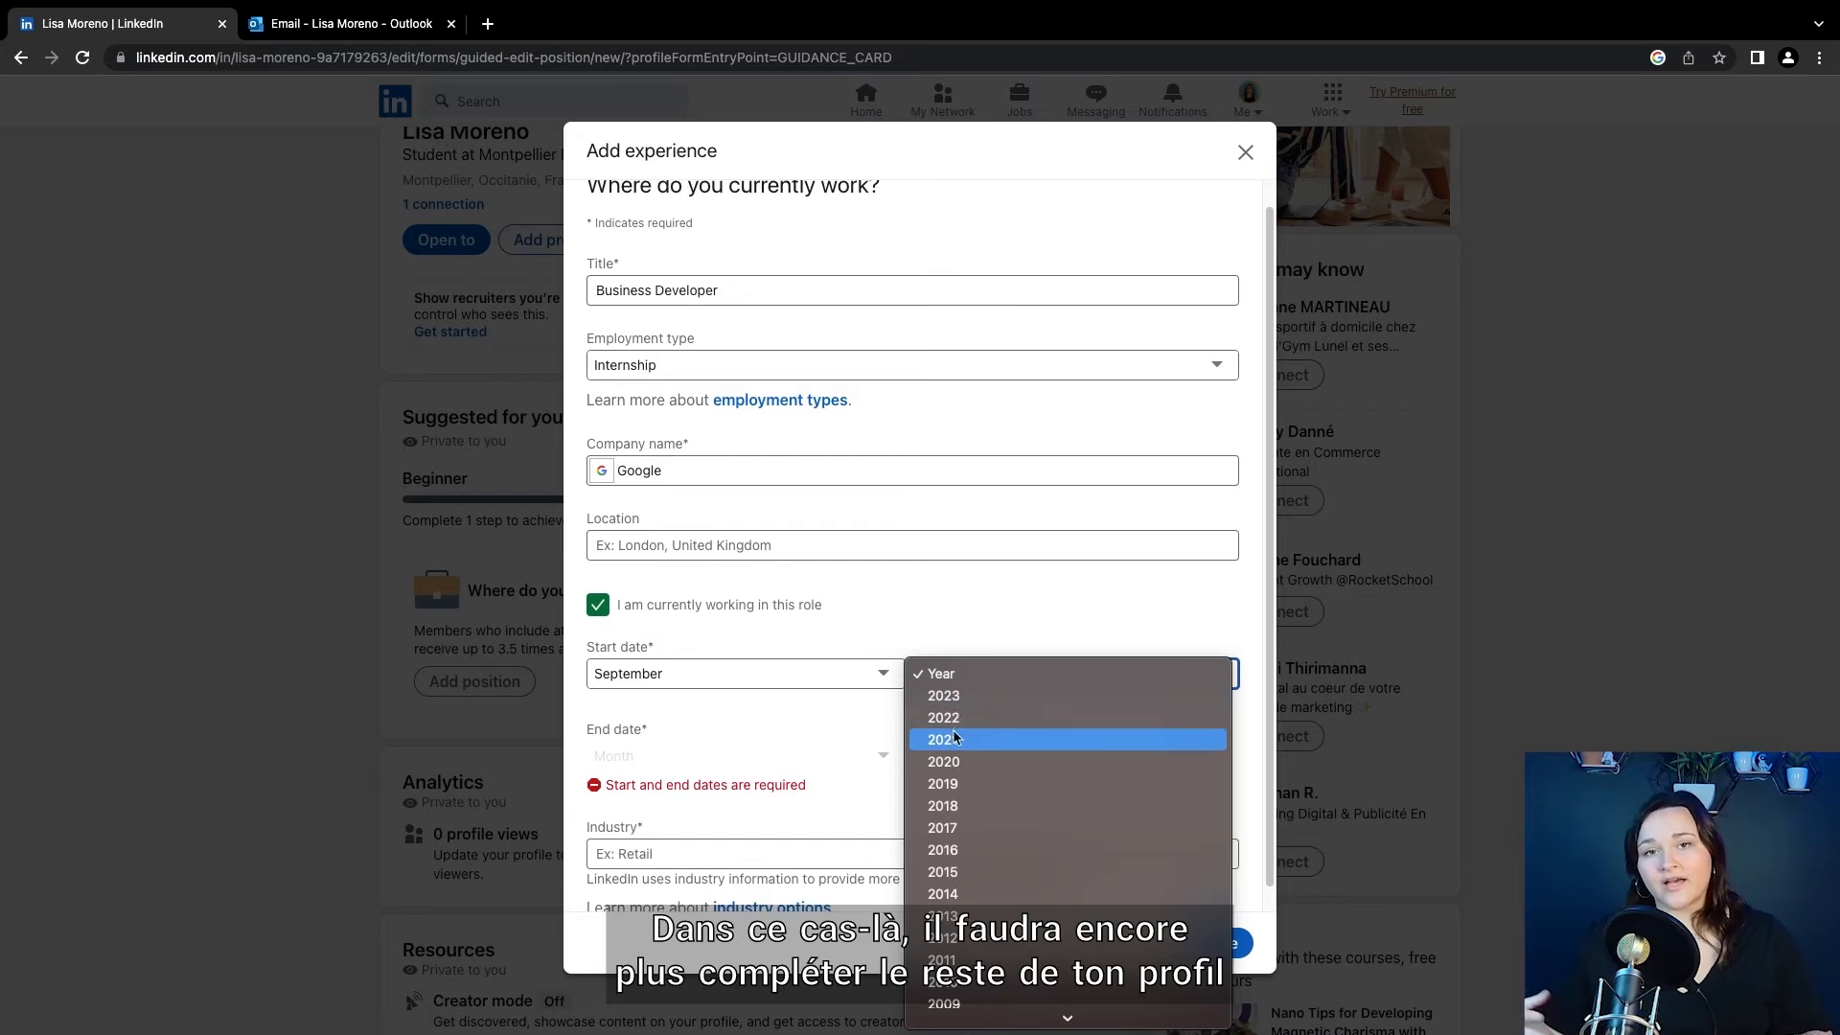
pyautogui.click(942, 717)
pyautogui.click(764, 824)
pyautogui.write('marketing')
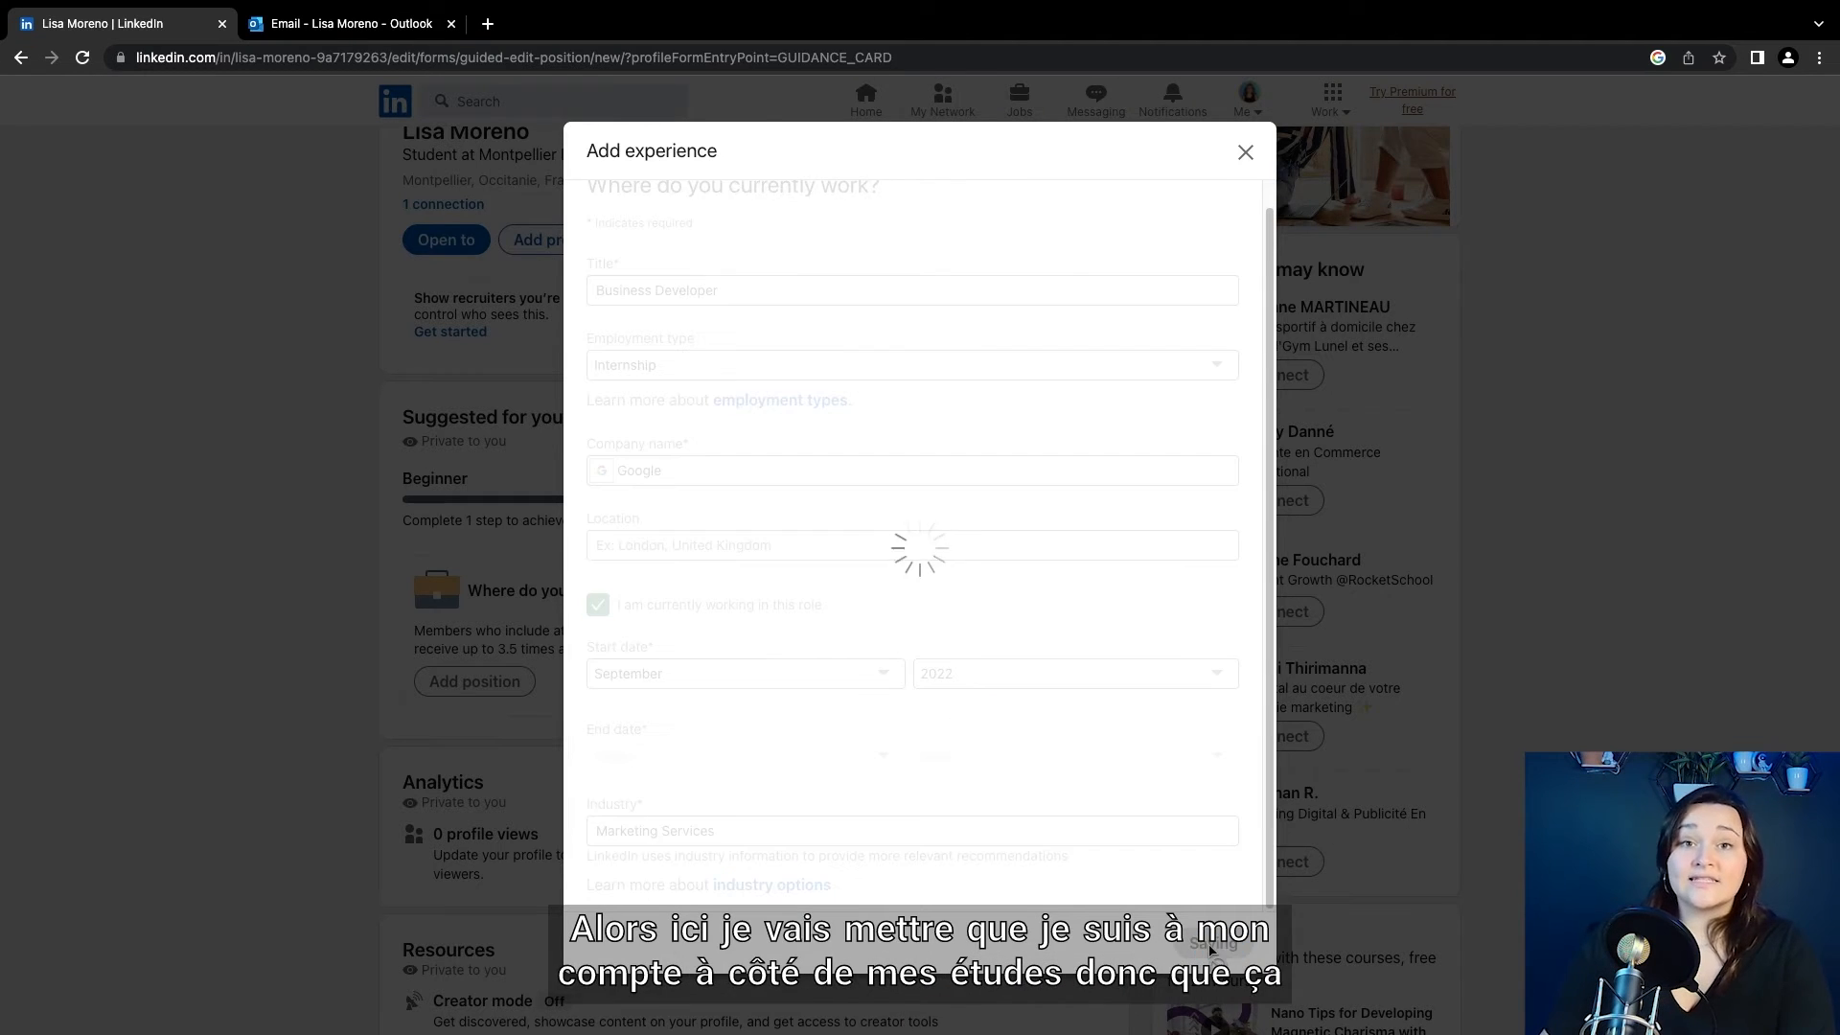
# Add another position to the Experience section with the title Motion Designer and employment type Freelance
pyautogui.click(1039, 265)
pyautogui.click(958, 320)
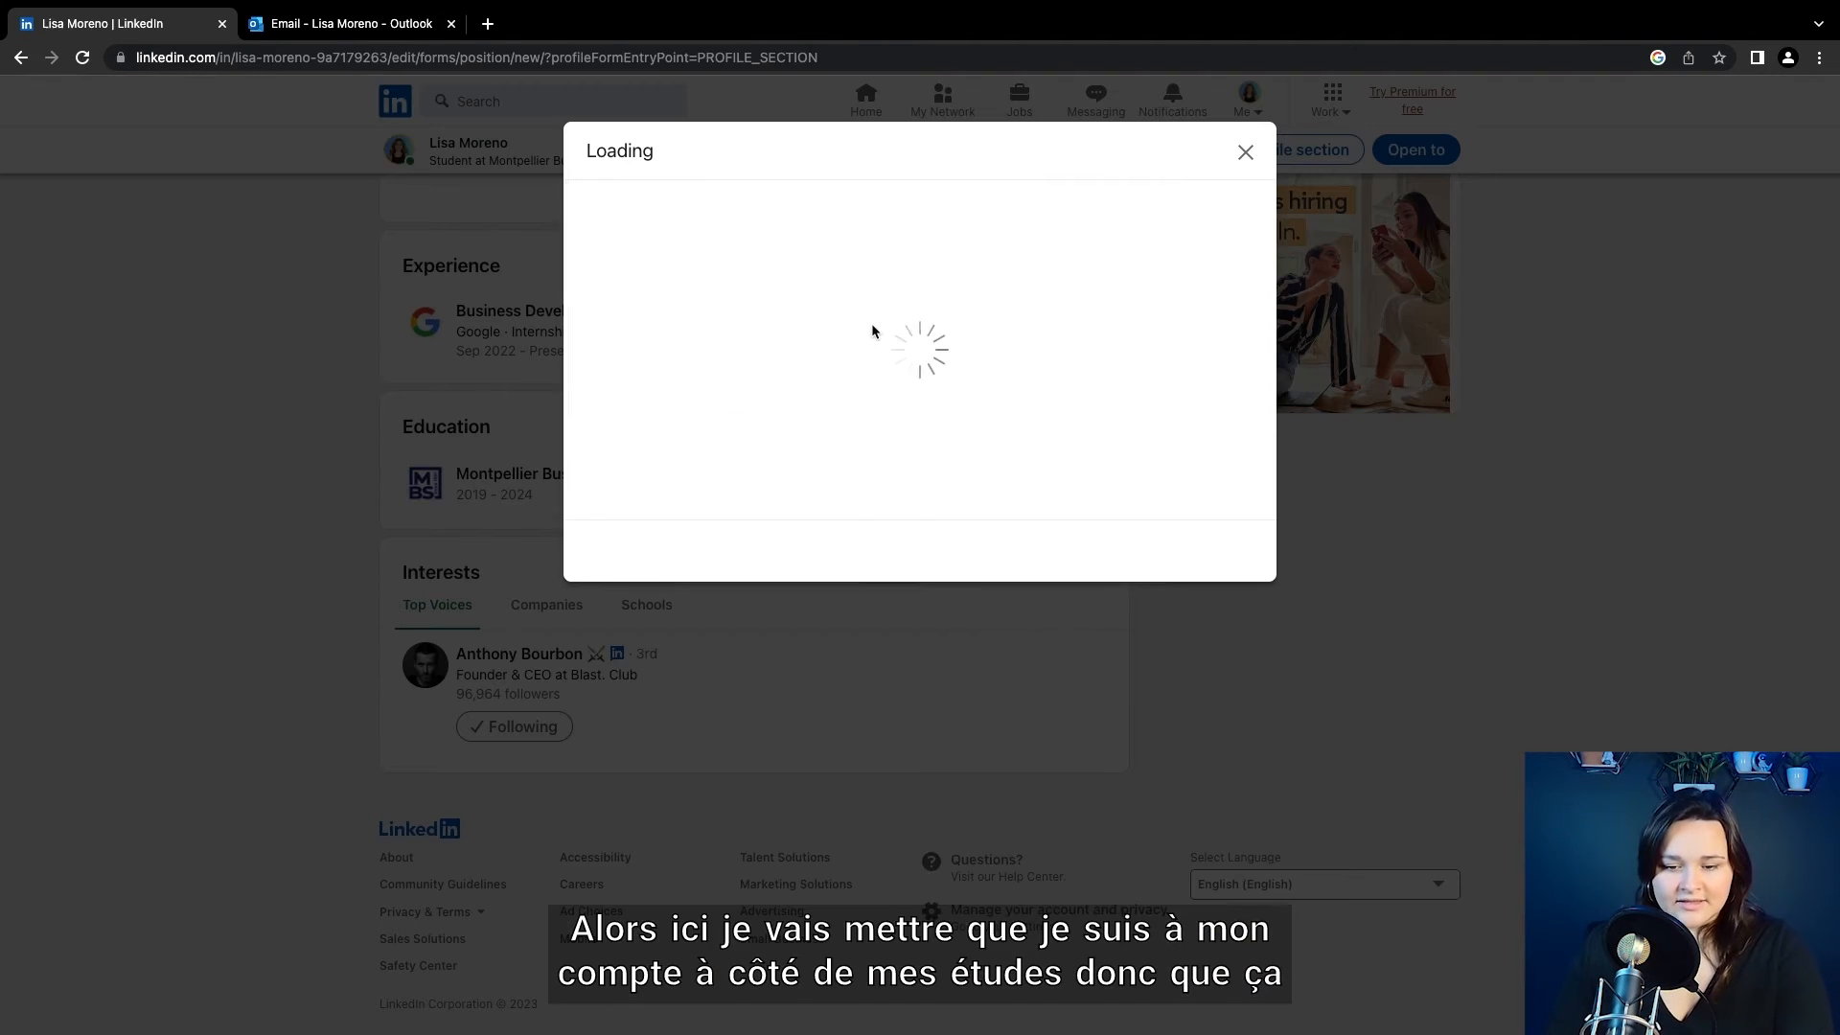
pyautogui.click(762, 354)
pyautogui.write('Motion Designer')
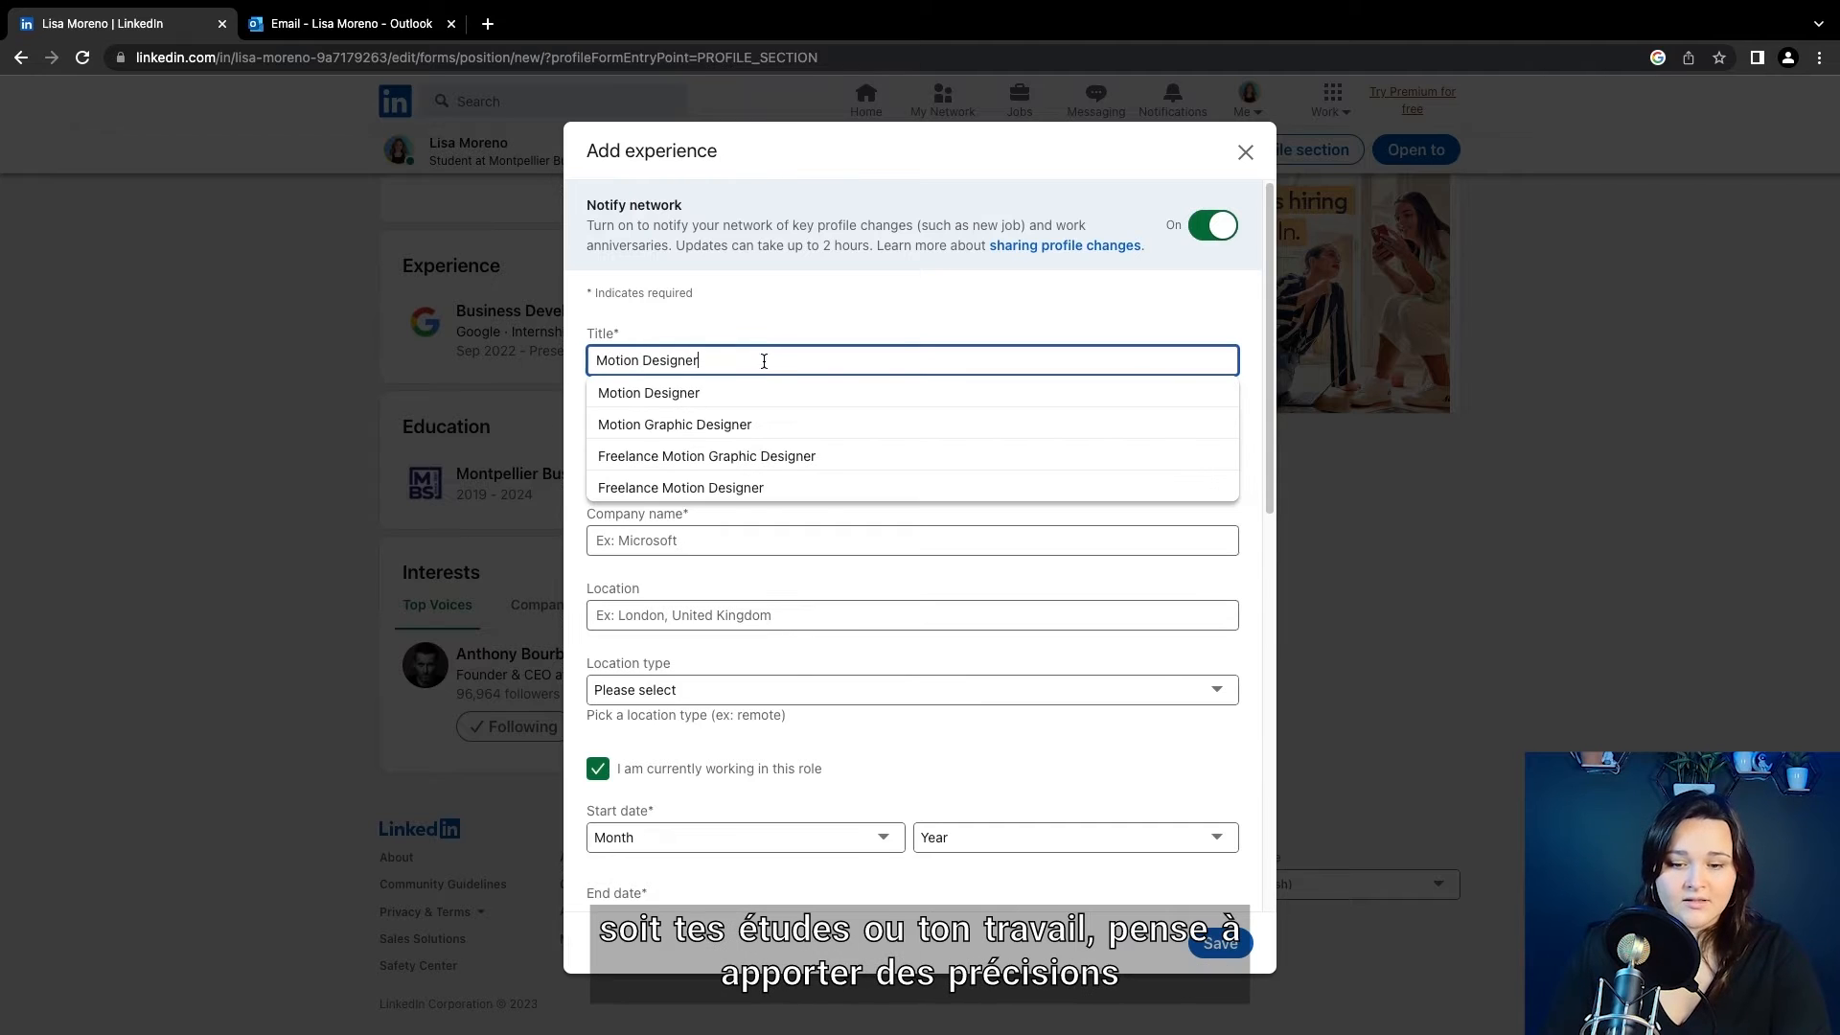
pyautogui.click(753, 393)
pyautogui.click(728, 435)
pyautogui.click(674, 502)
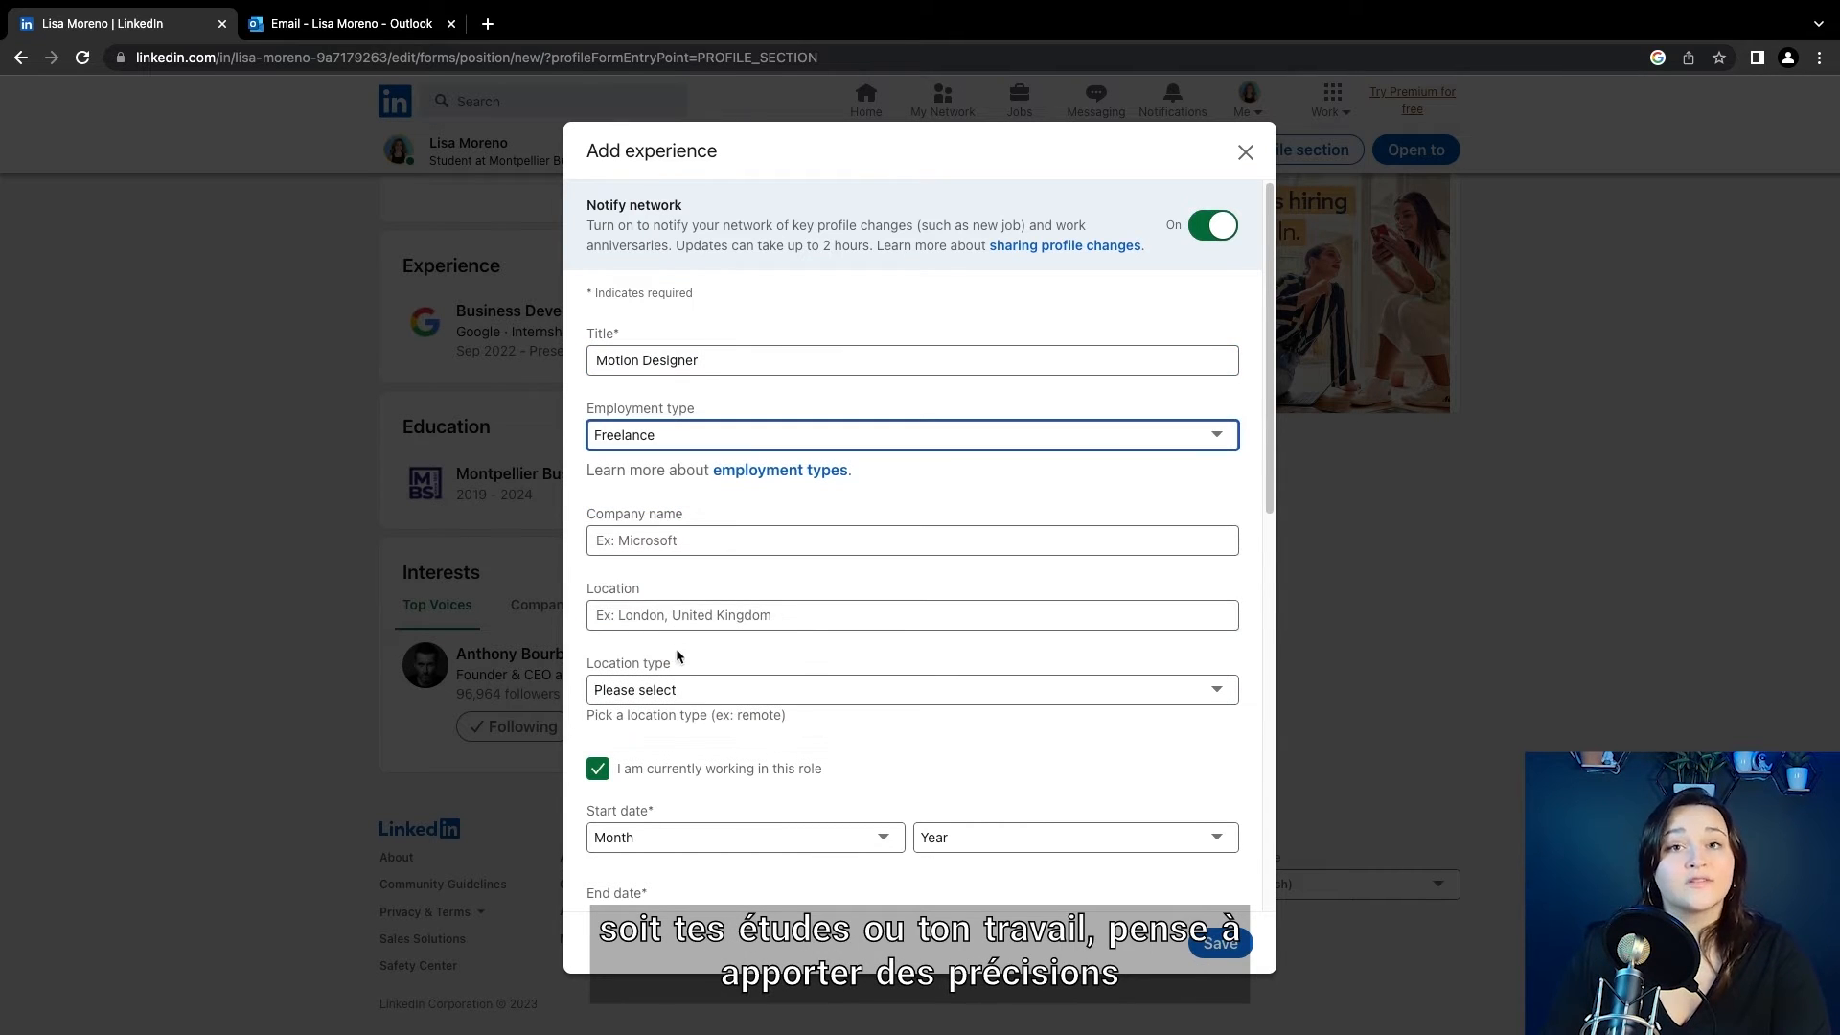
# Set the Motion Designer position's start date to January 2023
pyautogui.click(711, 690)
pyautogui.click(748, 839)
pyautogui.click(747, 840)
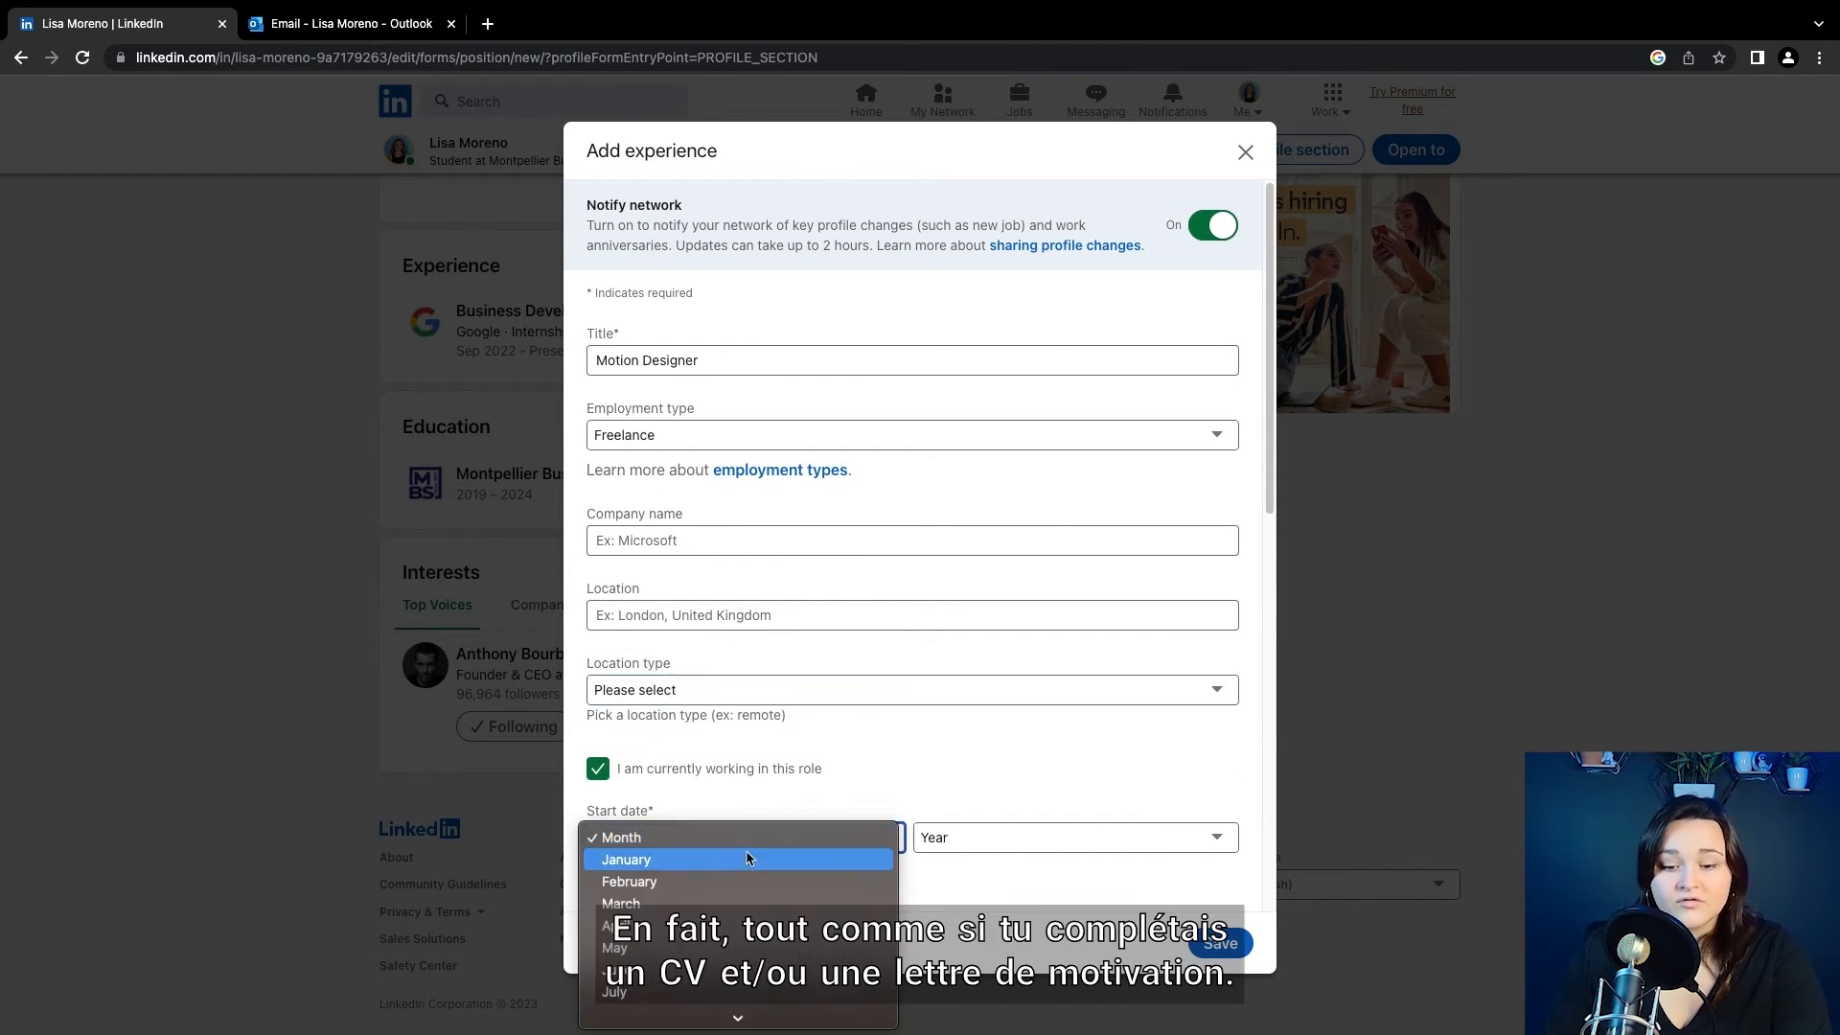
pyautogui.click(748, 859)
pyautogui.click(1073, 838)
pyautogui.click(1006, 858)
# Set the Motion Designer position's industry to Graphic Design
pyautogui.scroll(-5, 867, 497)
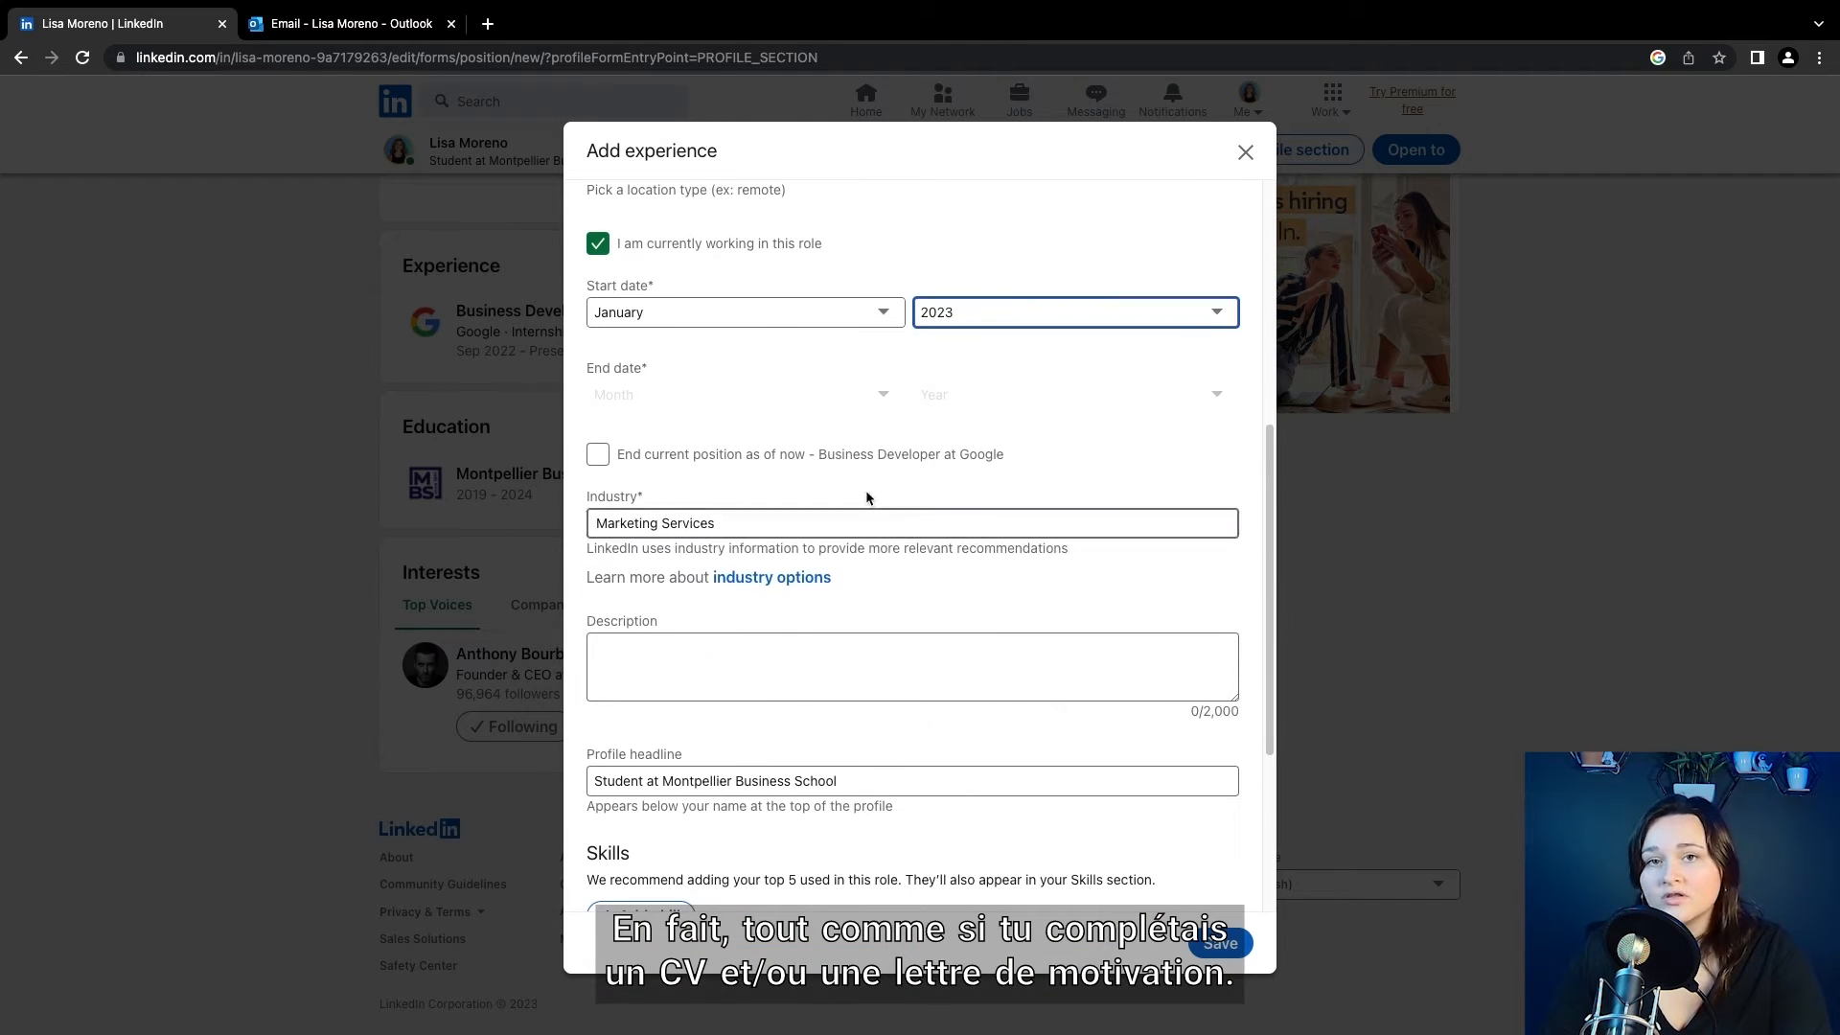
pyautogui.moveTo(728, 523); pyautogui.dragTo(534, 522)
pyautogui.press('BackSpace')
pyautogui.write('design')
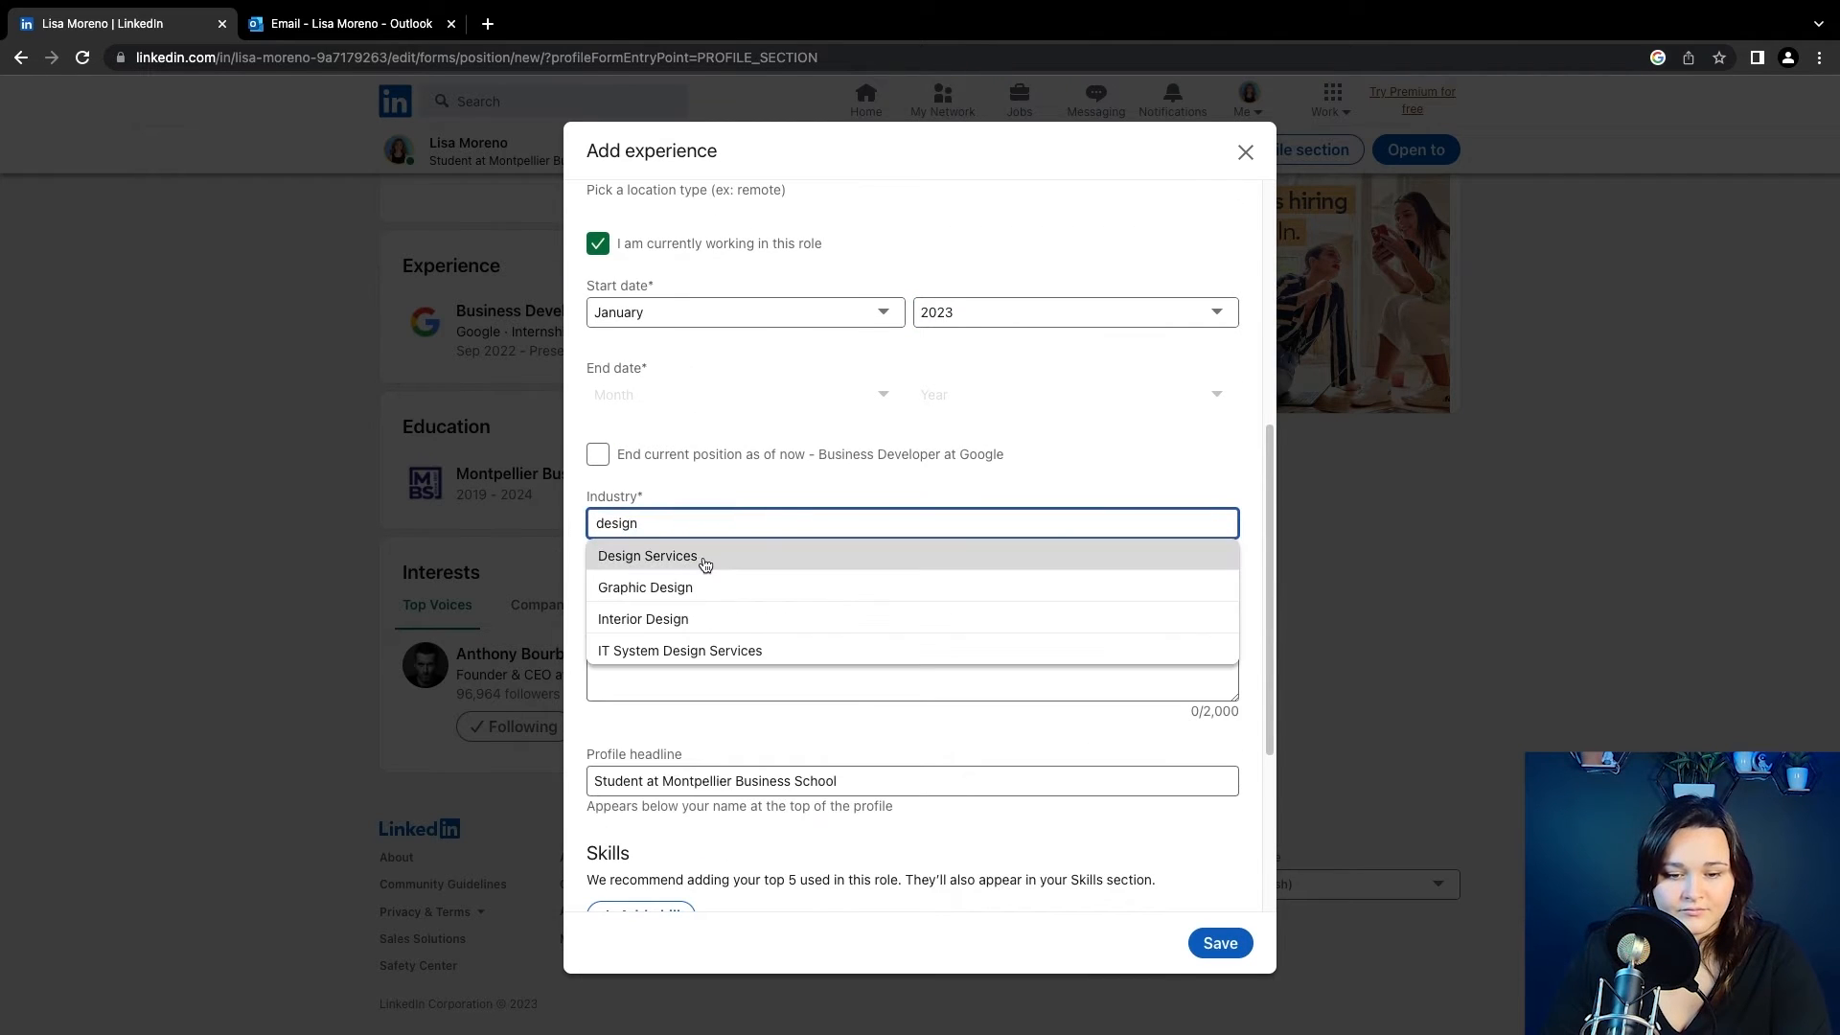
pyautogui.click(645, 587)
# Add the suggested skills Motion Graphics and After Effects to the position and save it
pyautogui.scroll(-3, 895, 726)
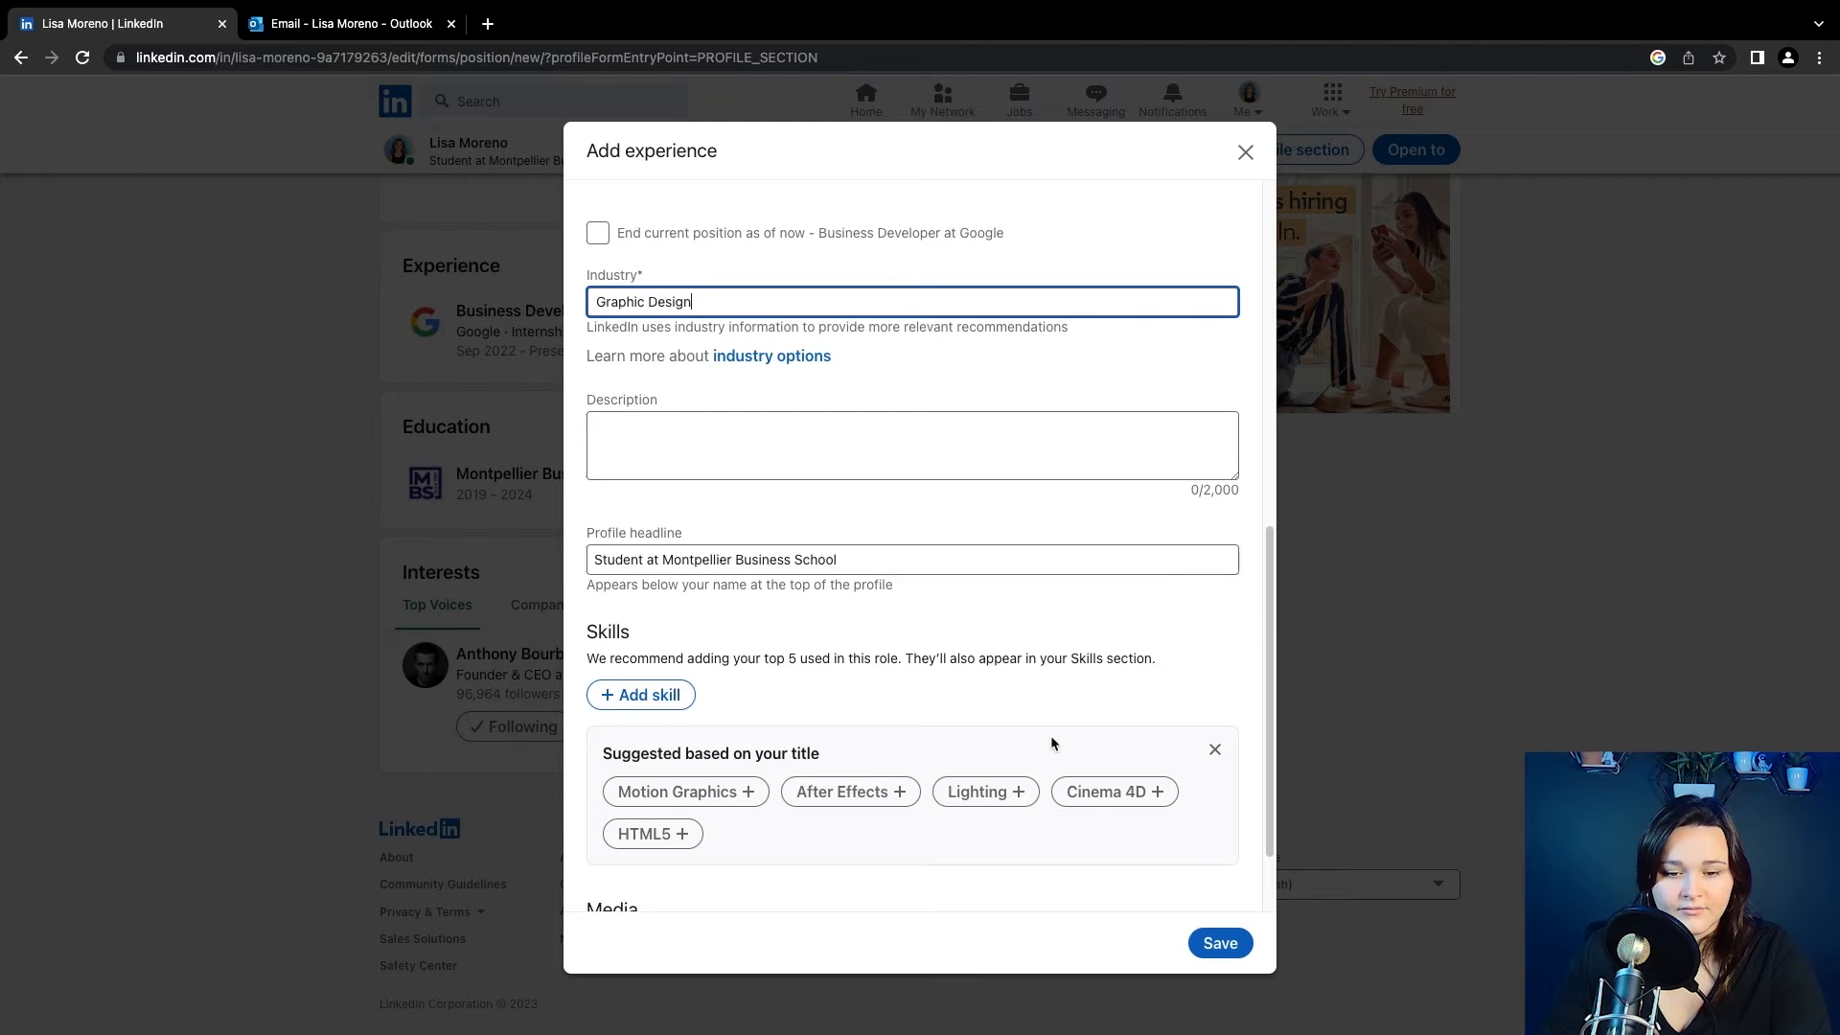
pyautogui.scroll(-2, 1051, 744)
pyautogui.click(690, 681)
pyautogui.click(670, 722)
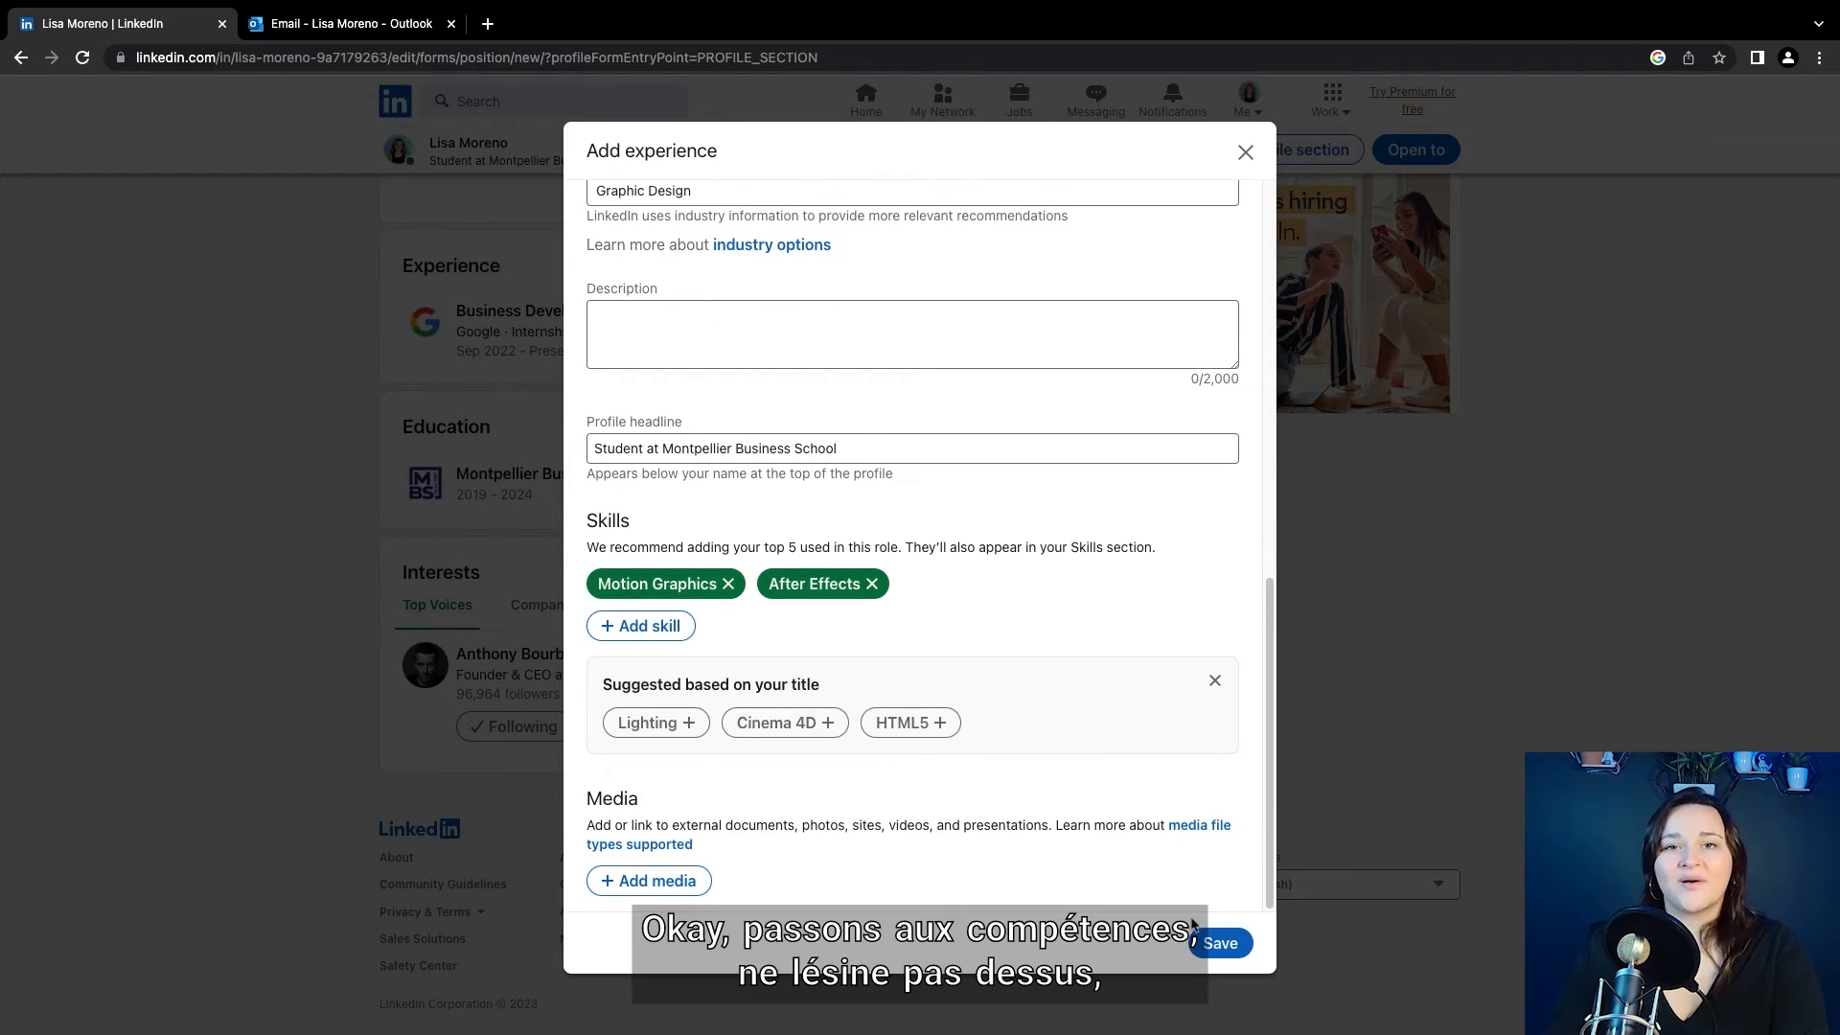
pyautogui.click(1207, 941)
# Add Organization Skills to the profile's Skills section and save it
pyautogui.scroll(-10, 963, 797)
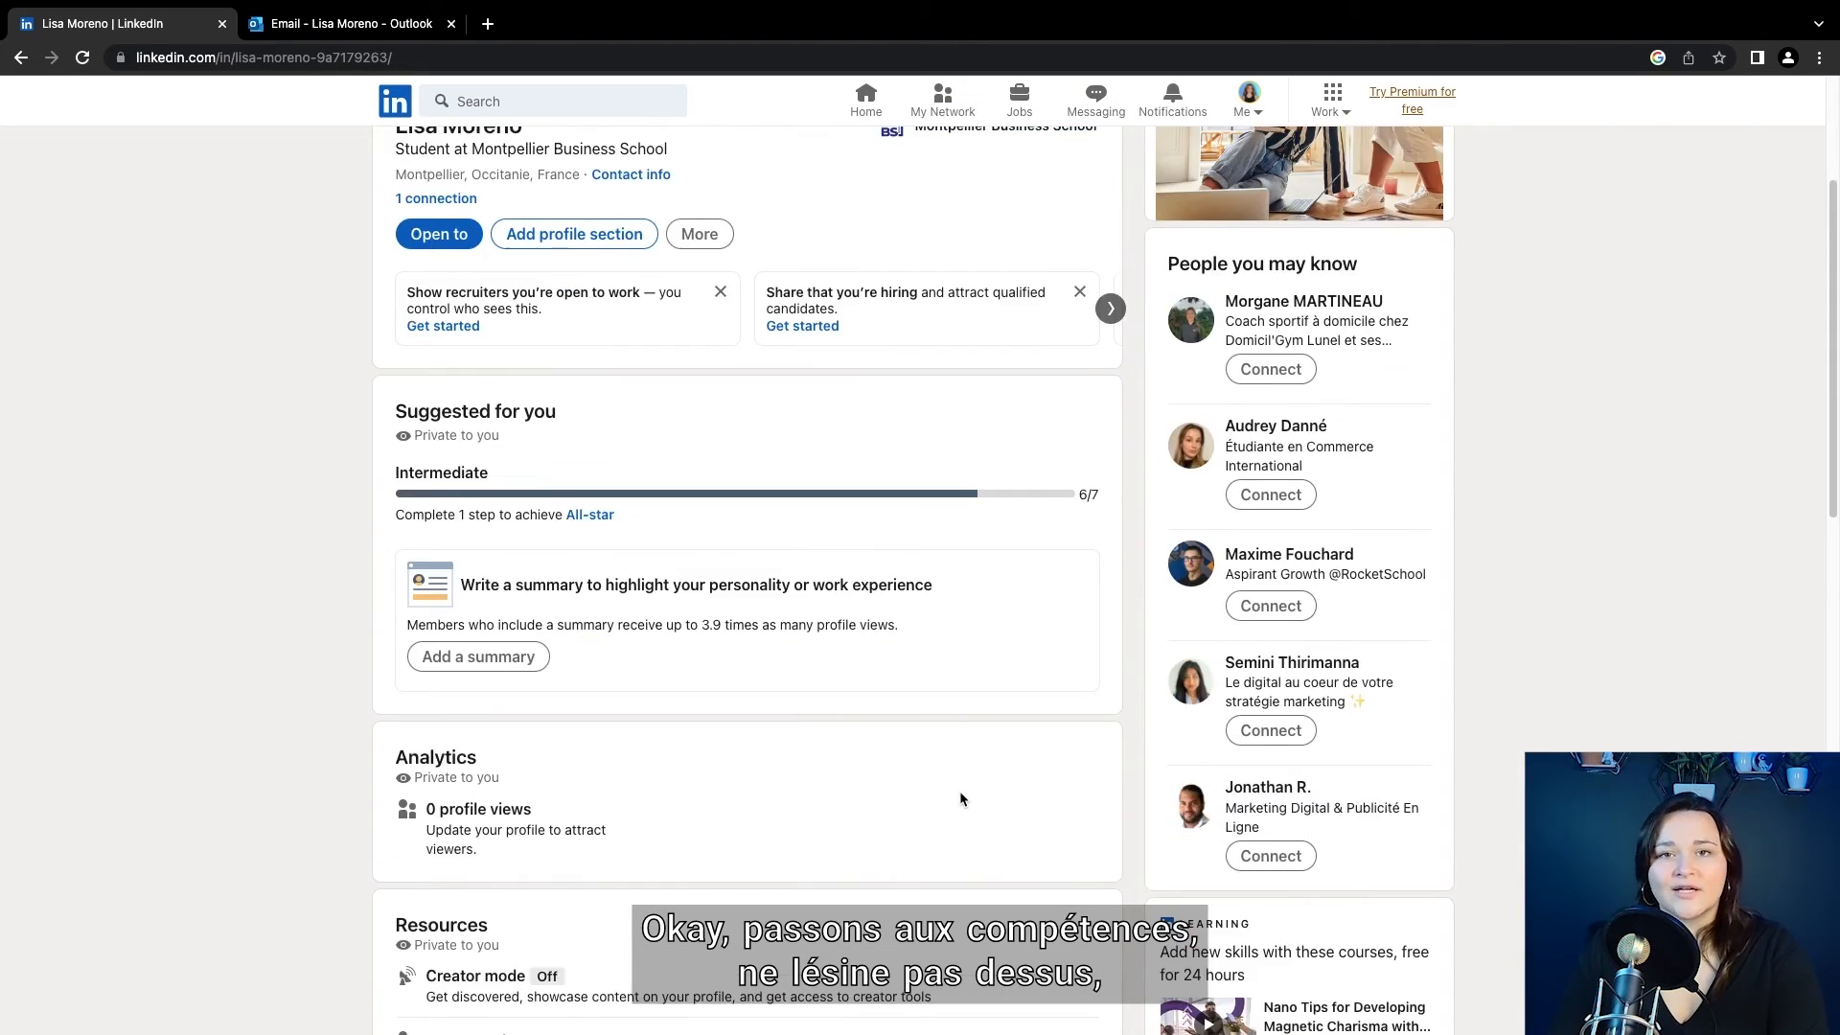
pyautogui.scroll(-3, 966, 801)
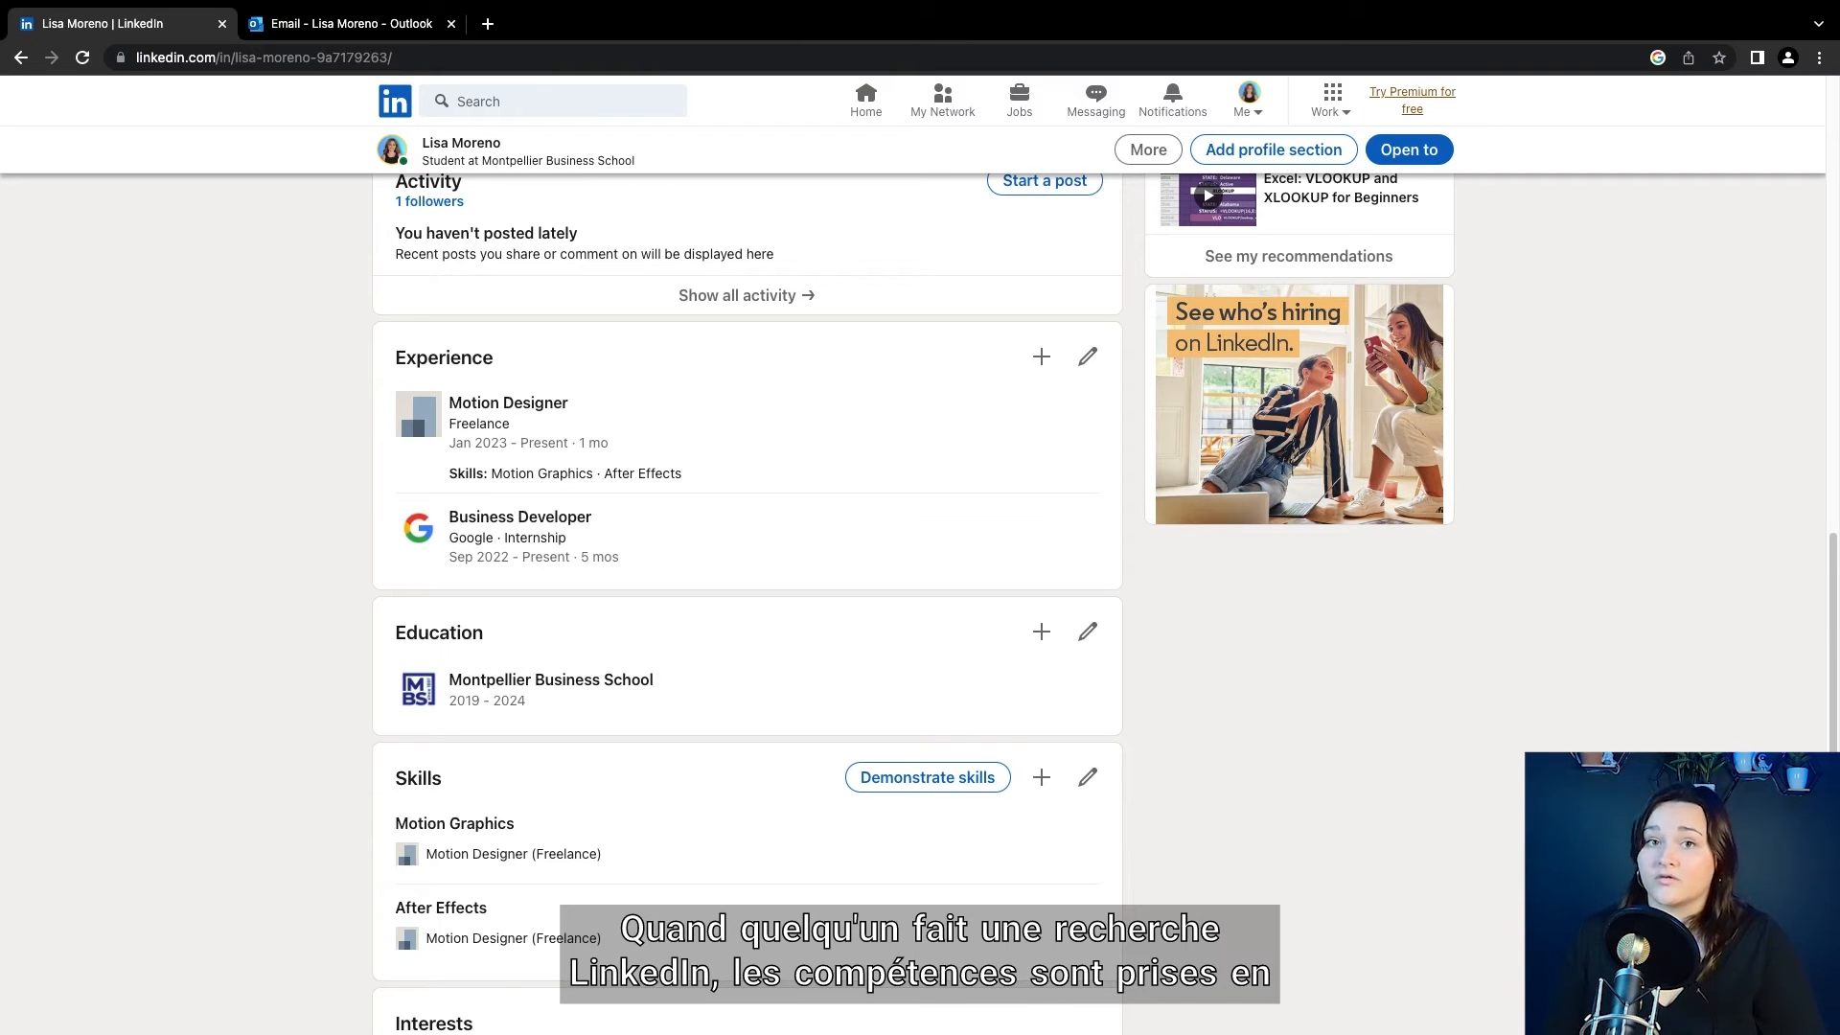
pyautogui.click(1042, 778)
pyautogui.click(706, 240)
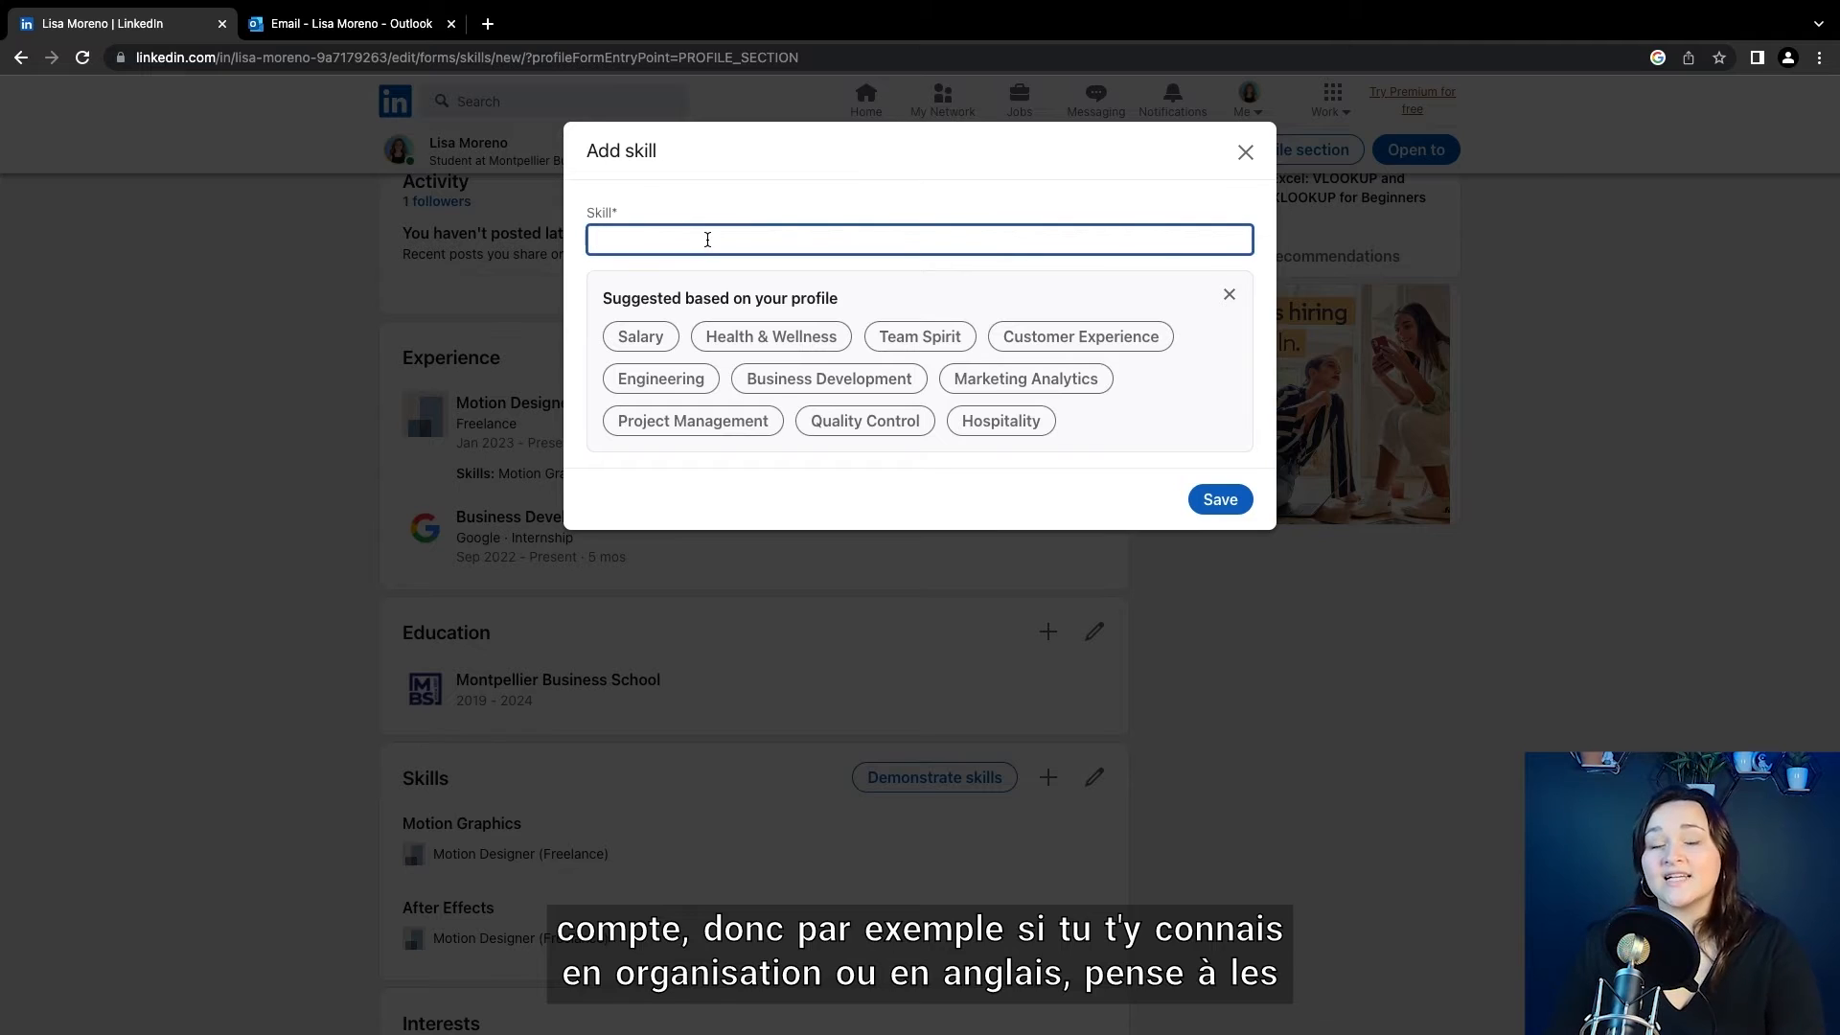
pyautogui.write('organi')
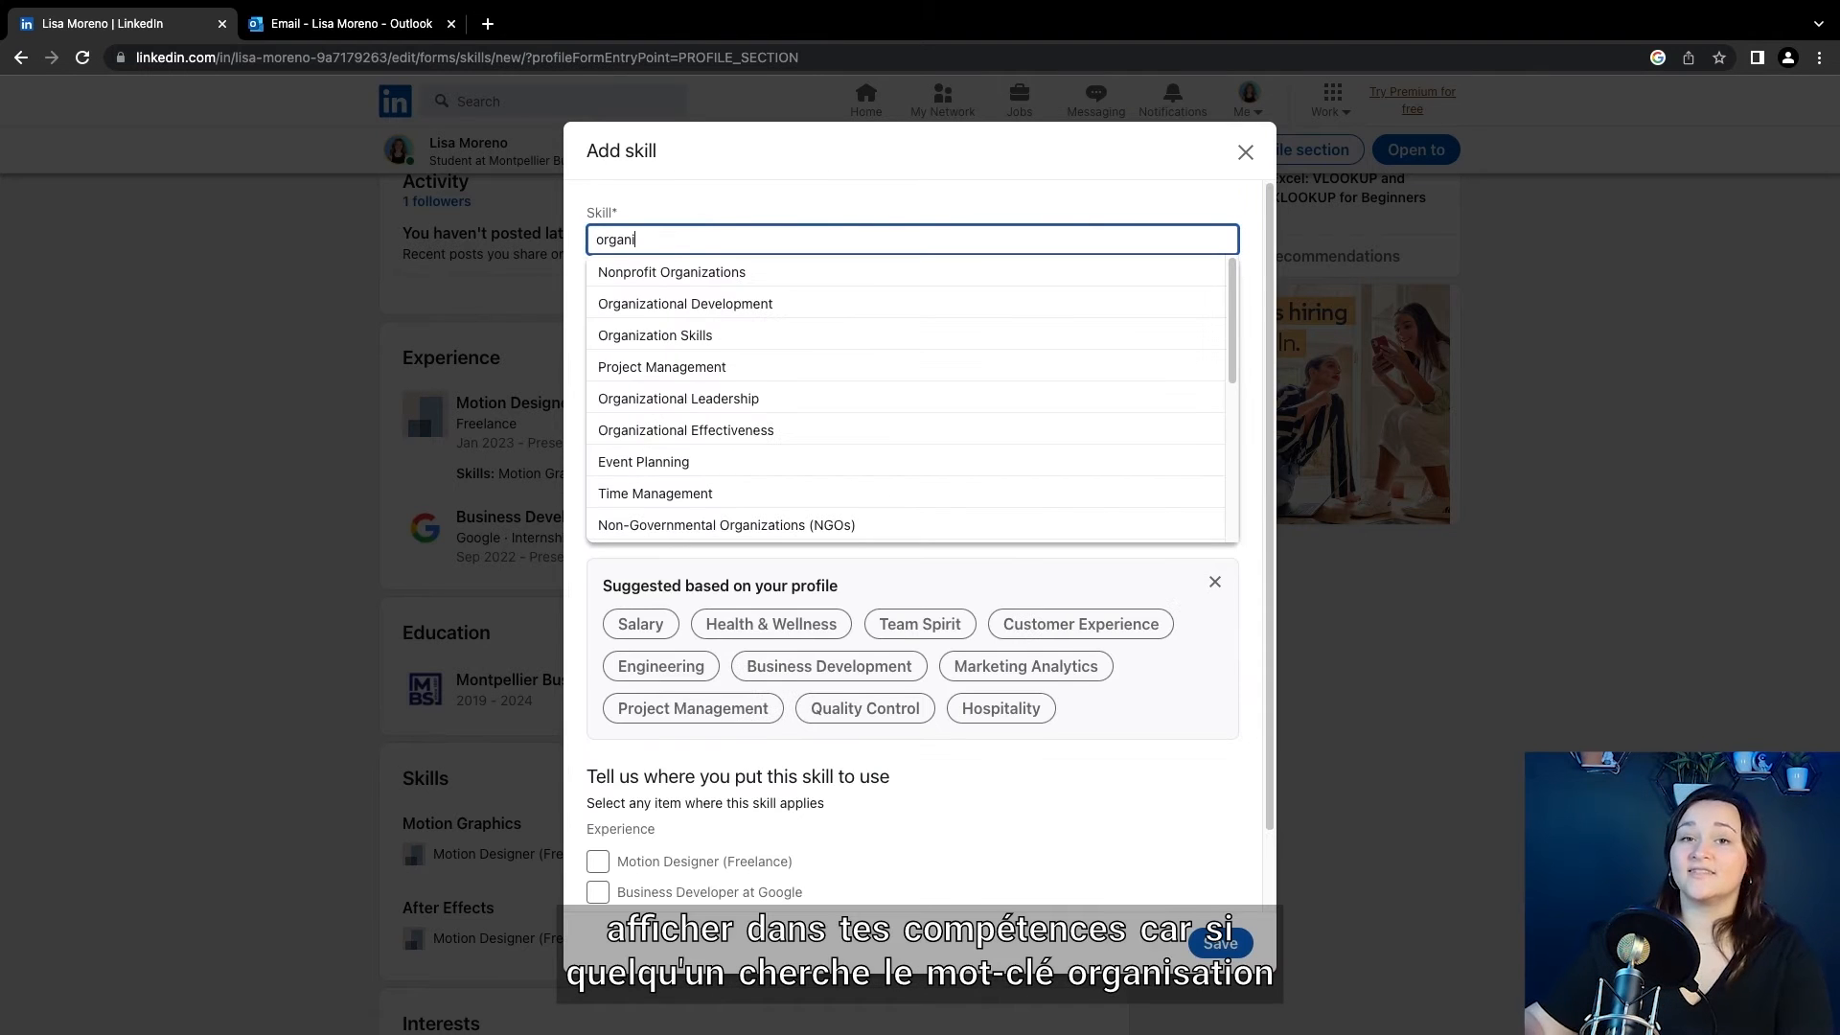
pyautogui.click(733, 341)
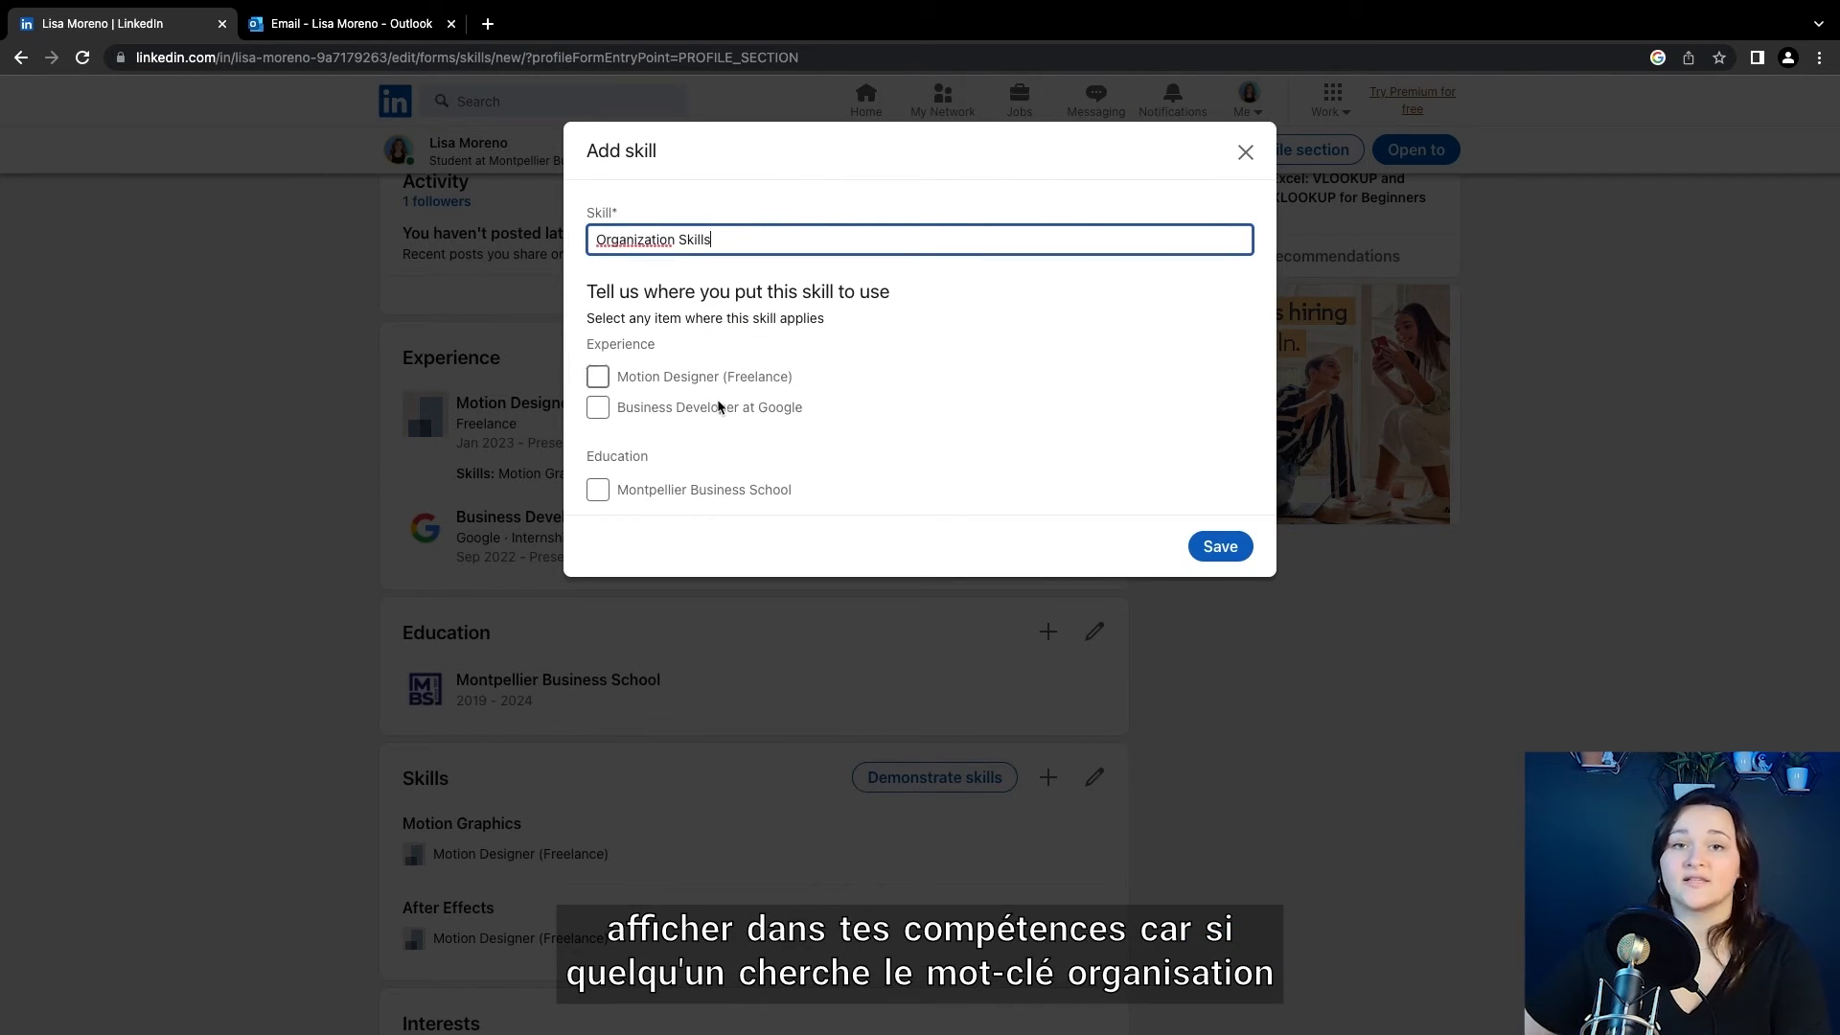
pyautogui.click(1224, 551)
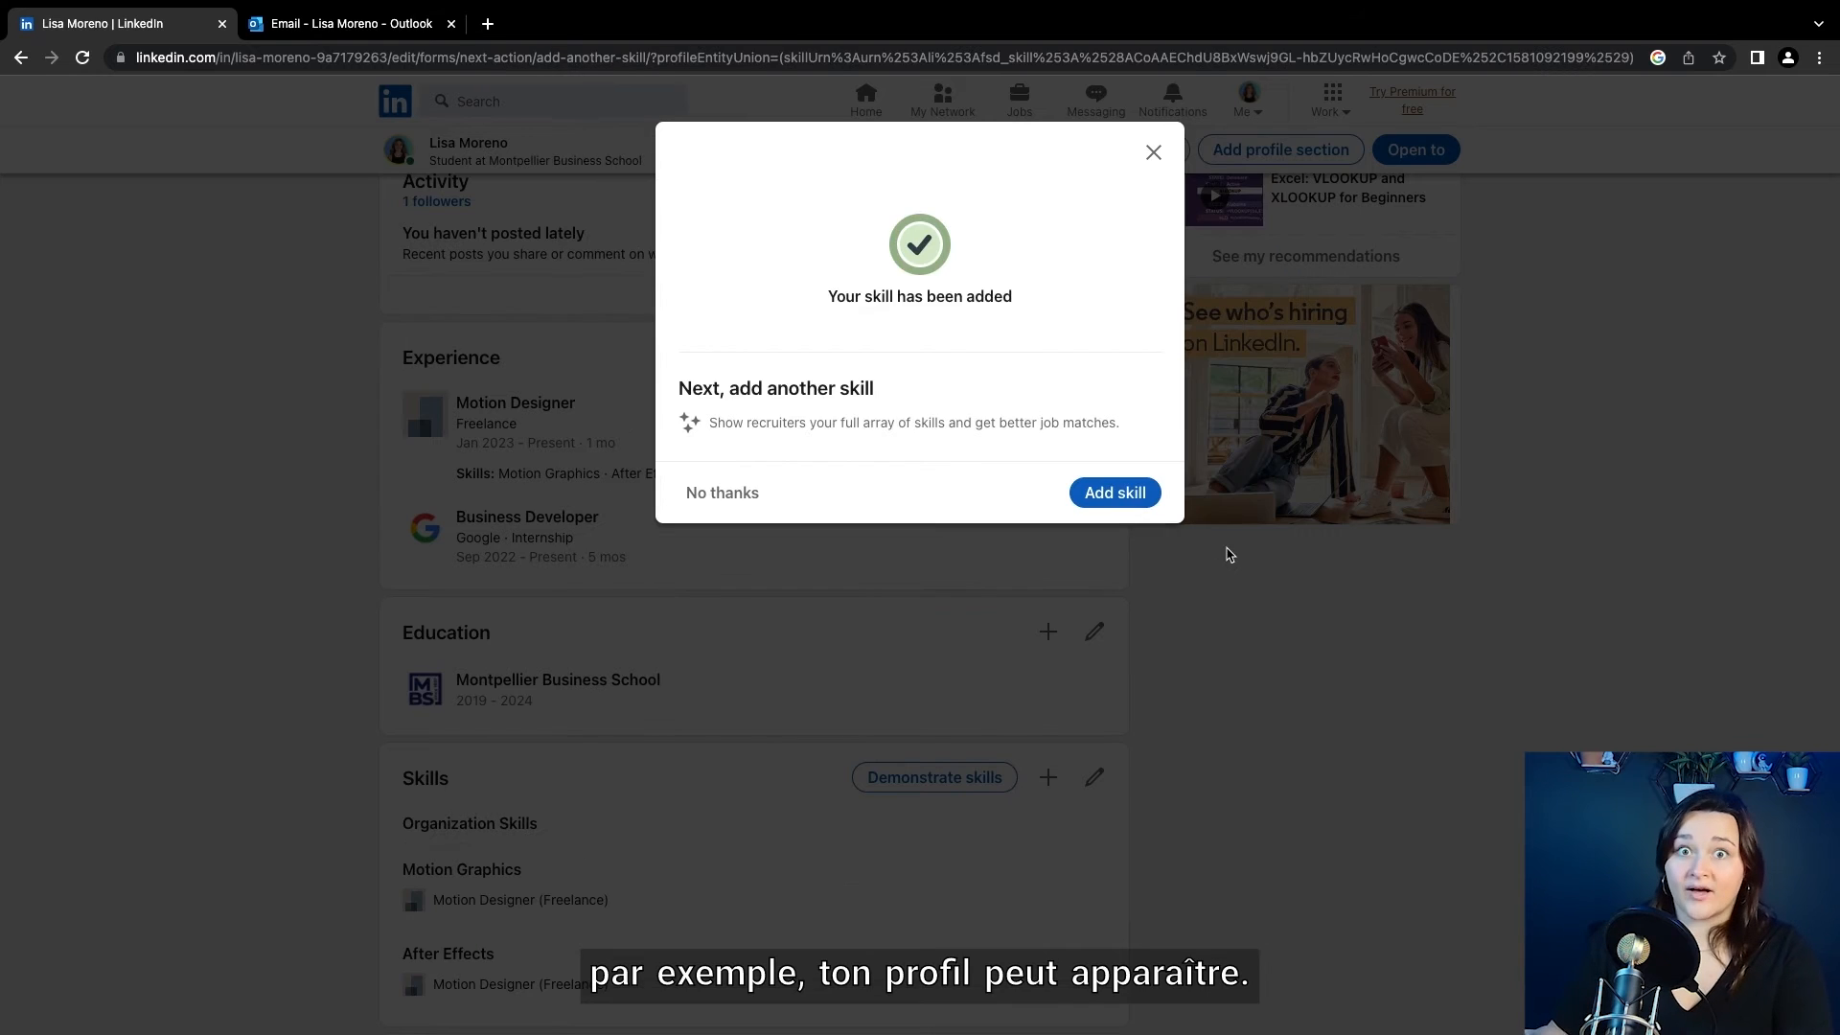
# Add English as another skill in the profile's Skills section and save it
pyautogui.click(1078, 487)
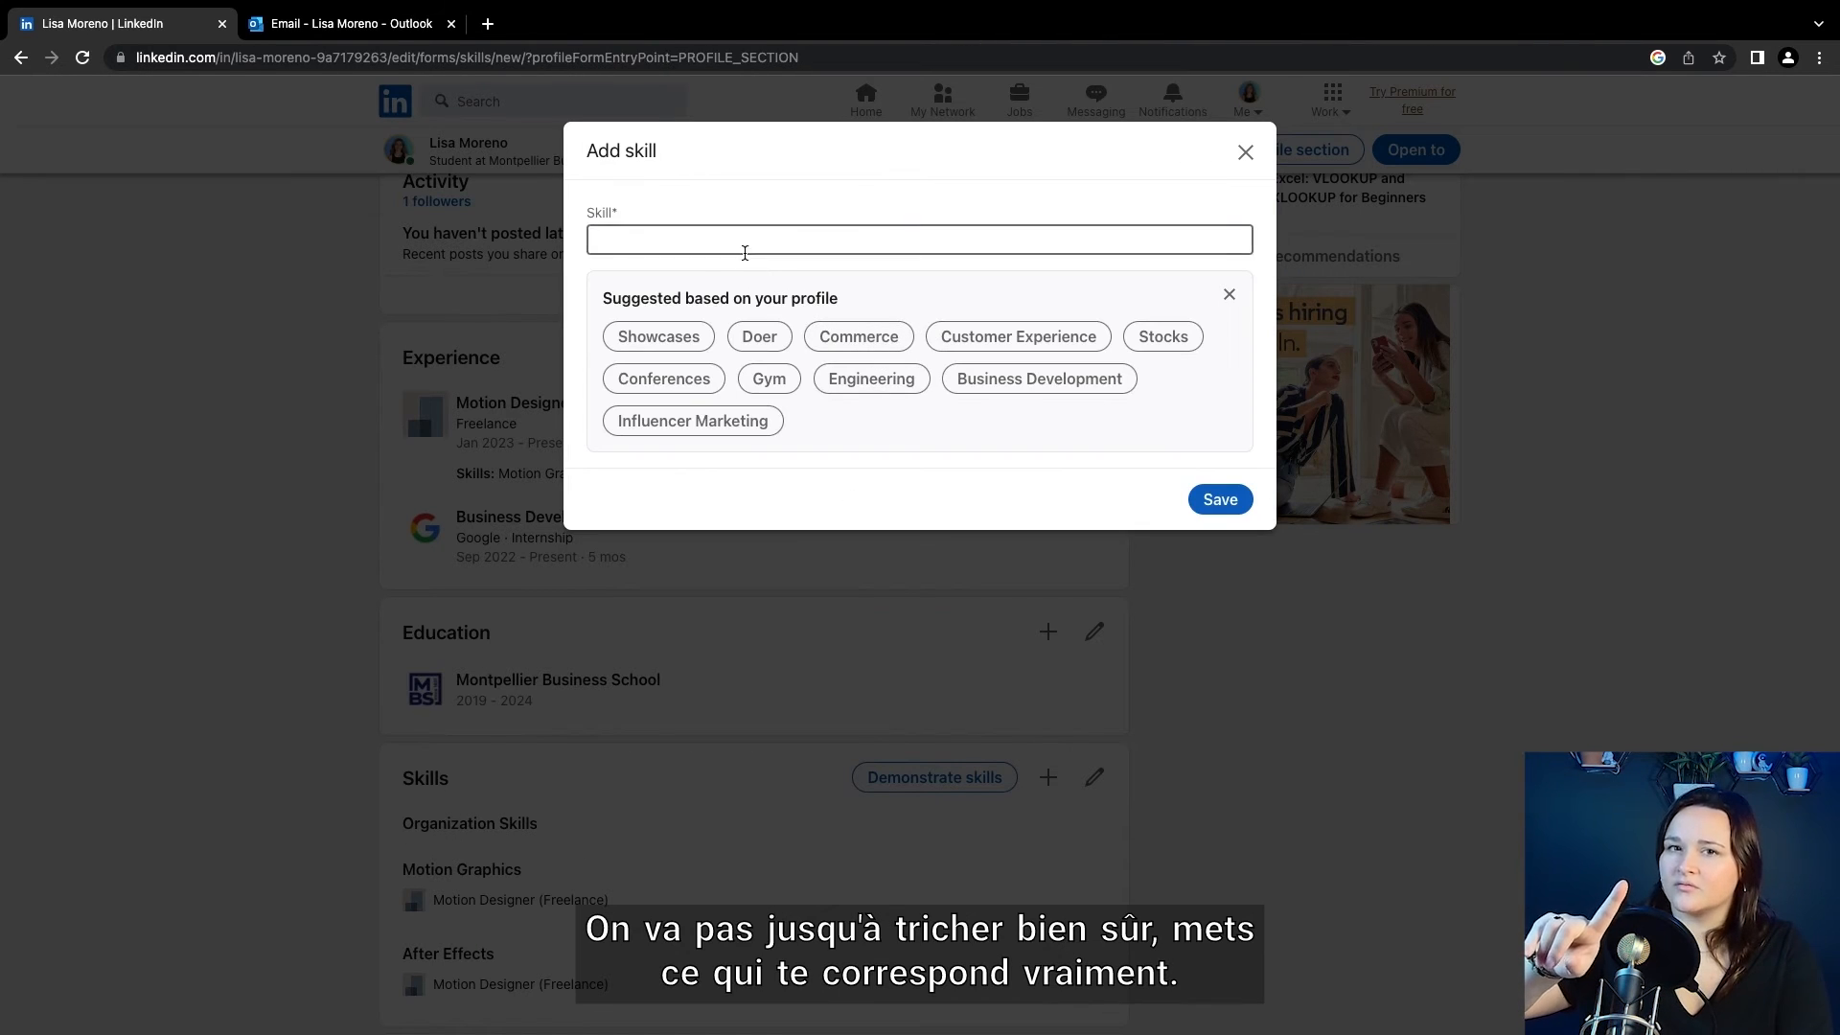
pyautogui.write('Engi')
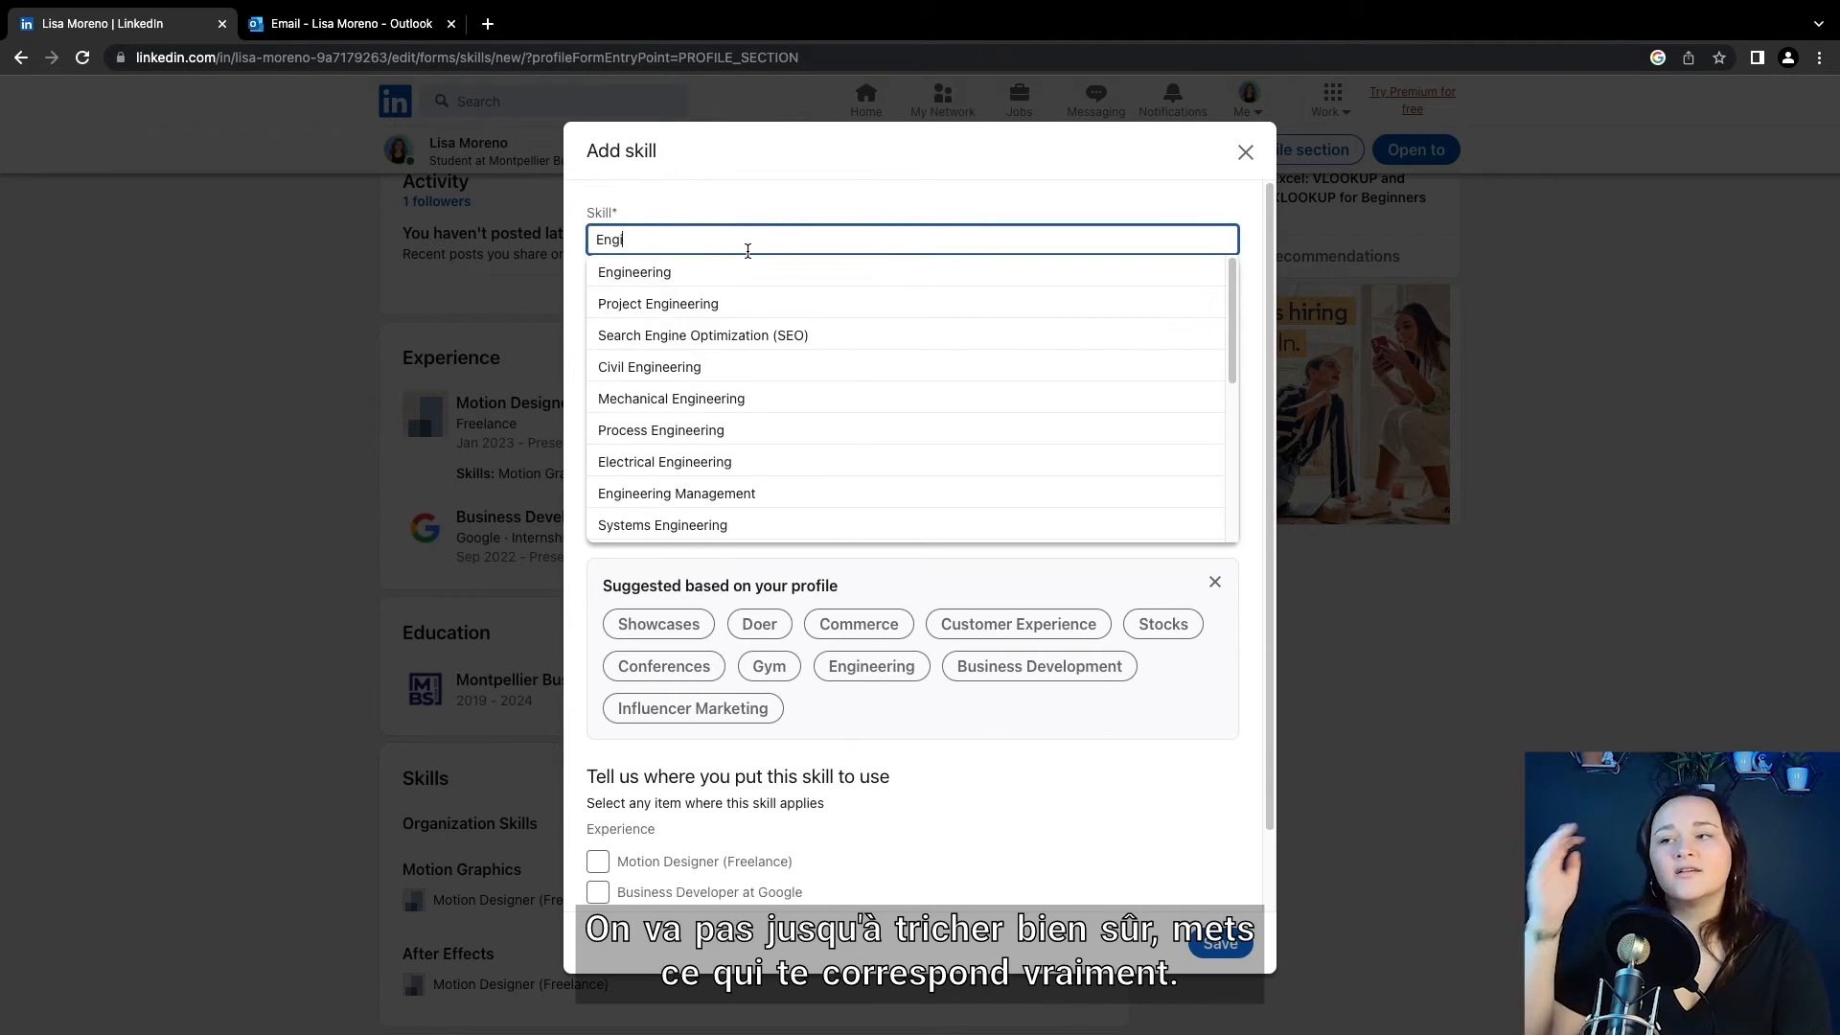
pyautogui.press('BackSpace')
pyautogui.write('li')
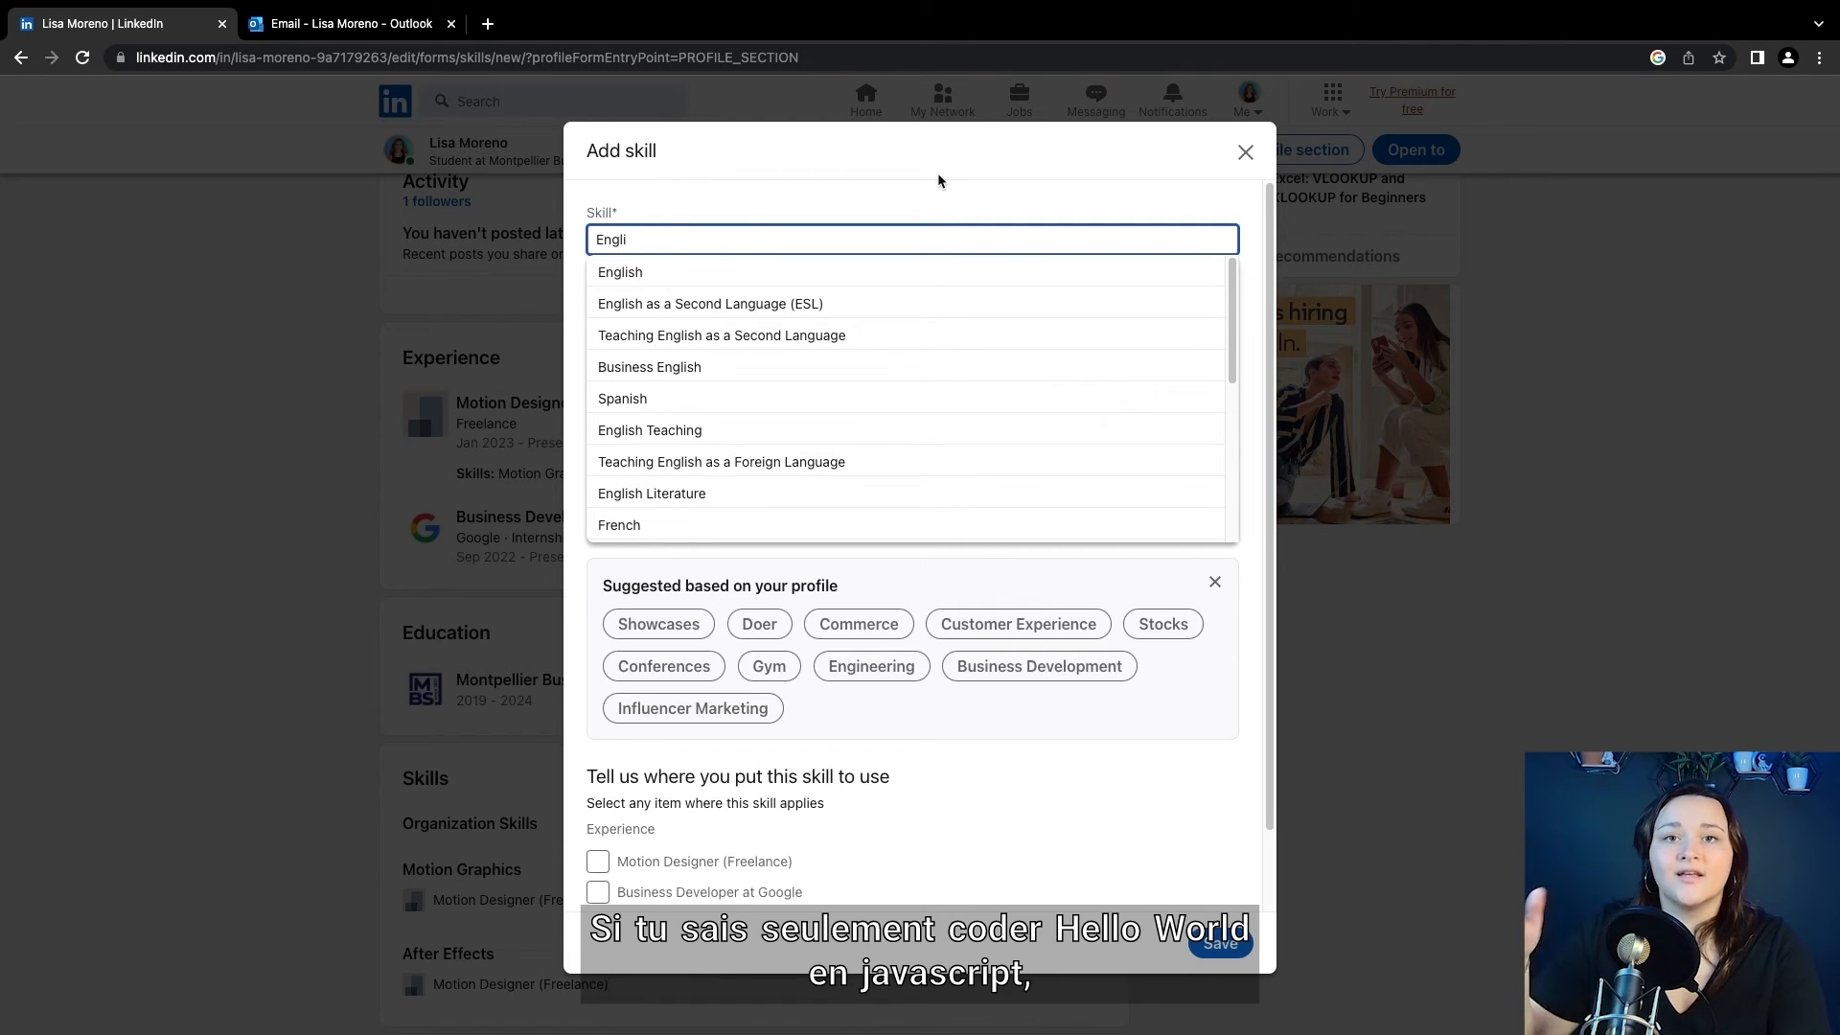
pyautogui.click(739, 273)
pyautogui.click(1245, 553)
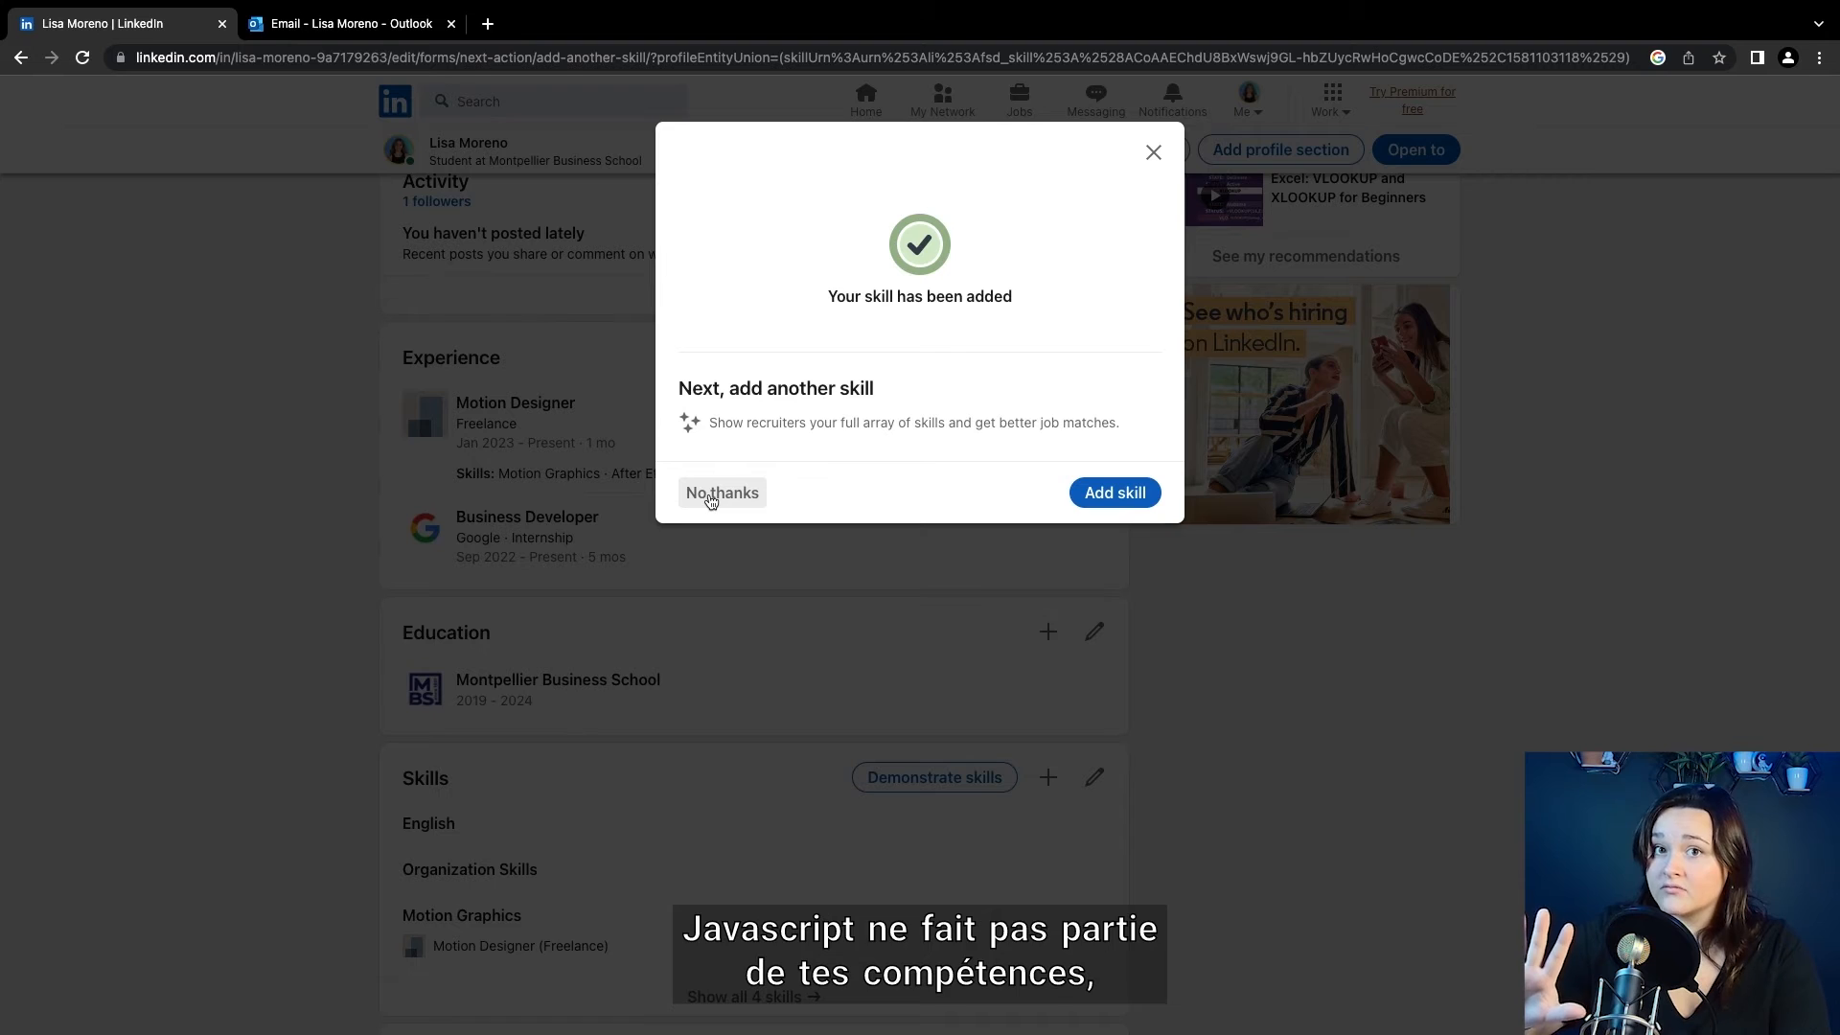
# Add the skill Motion Design, linked to the Motion Designer (Freelance) experience, save it and decline adding another skill
pyautogui.click(1115, 493)
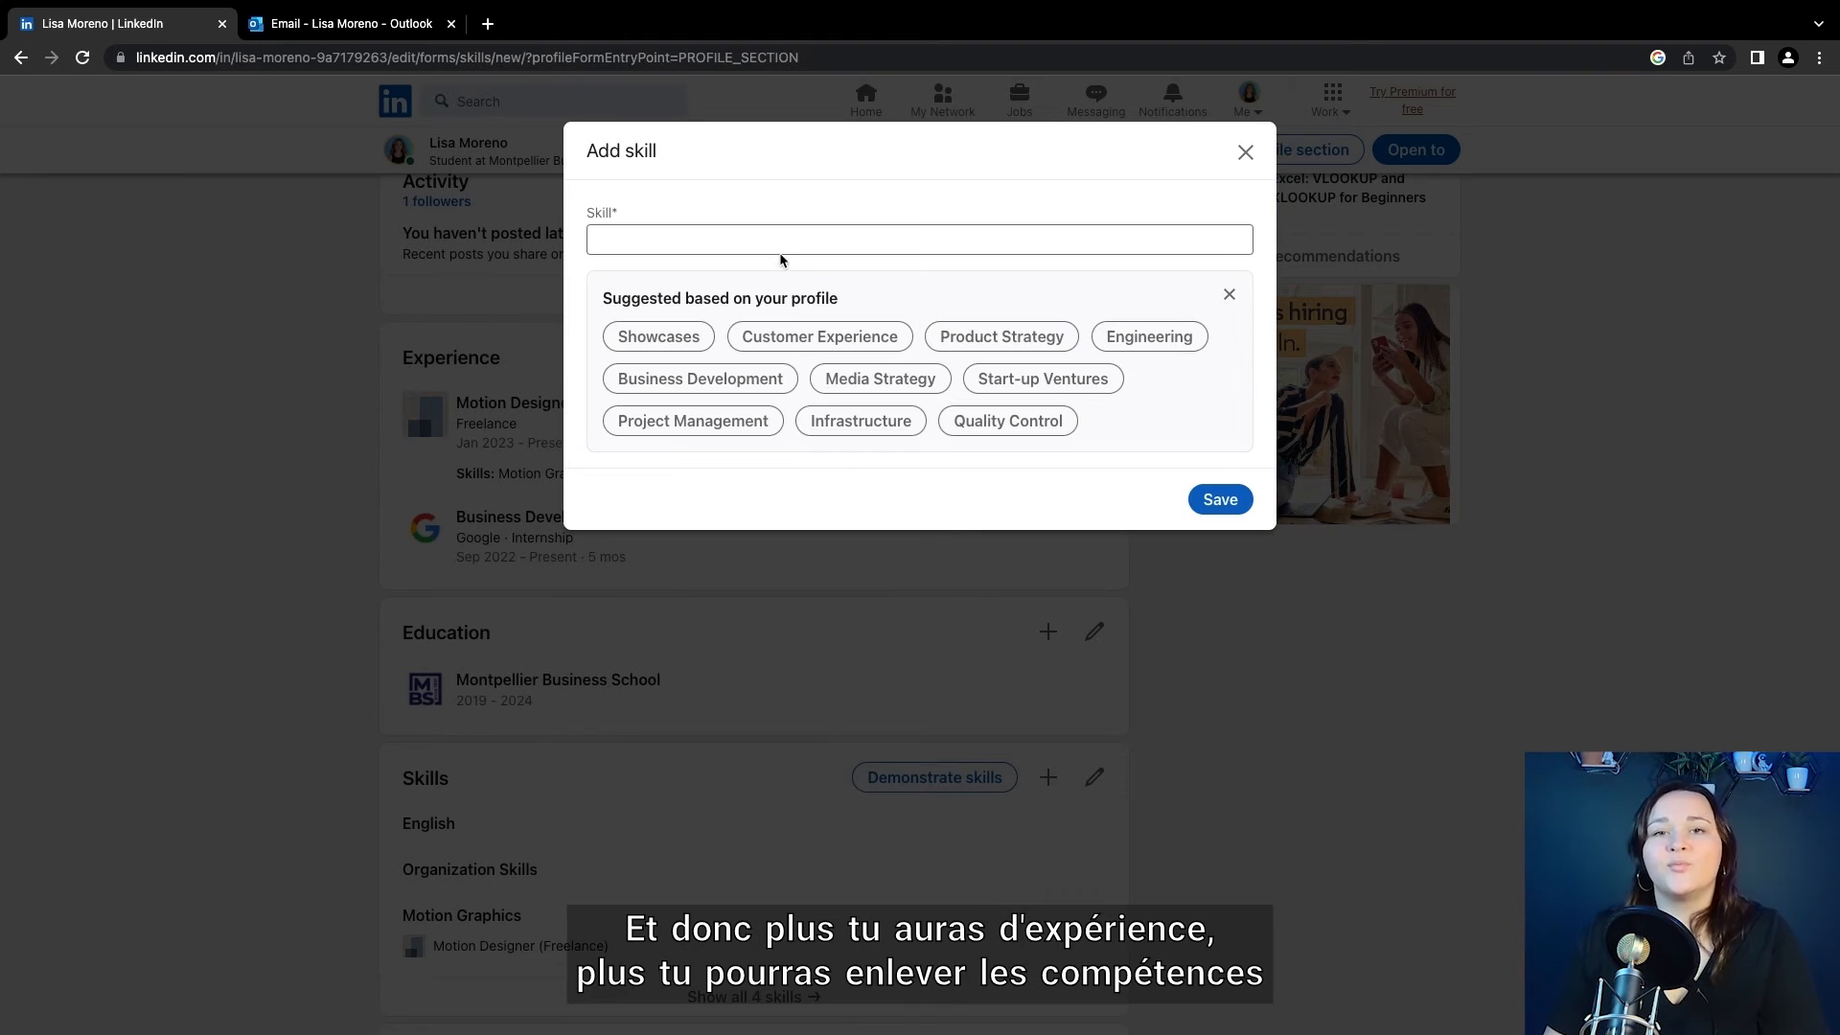
pyautogui.click(782, 242)
pyautogui.write('Motion de')
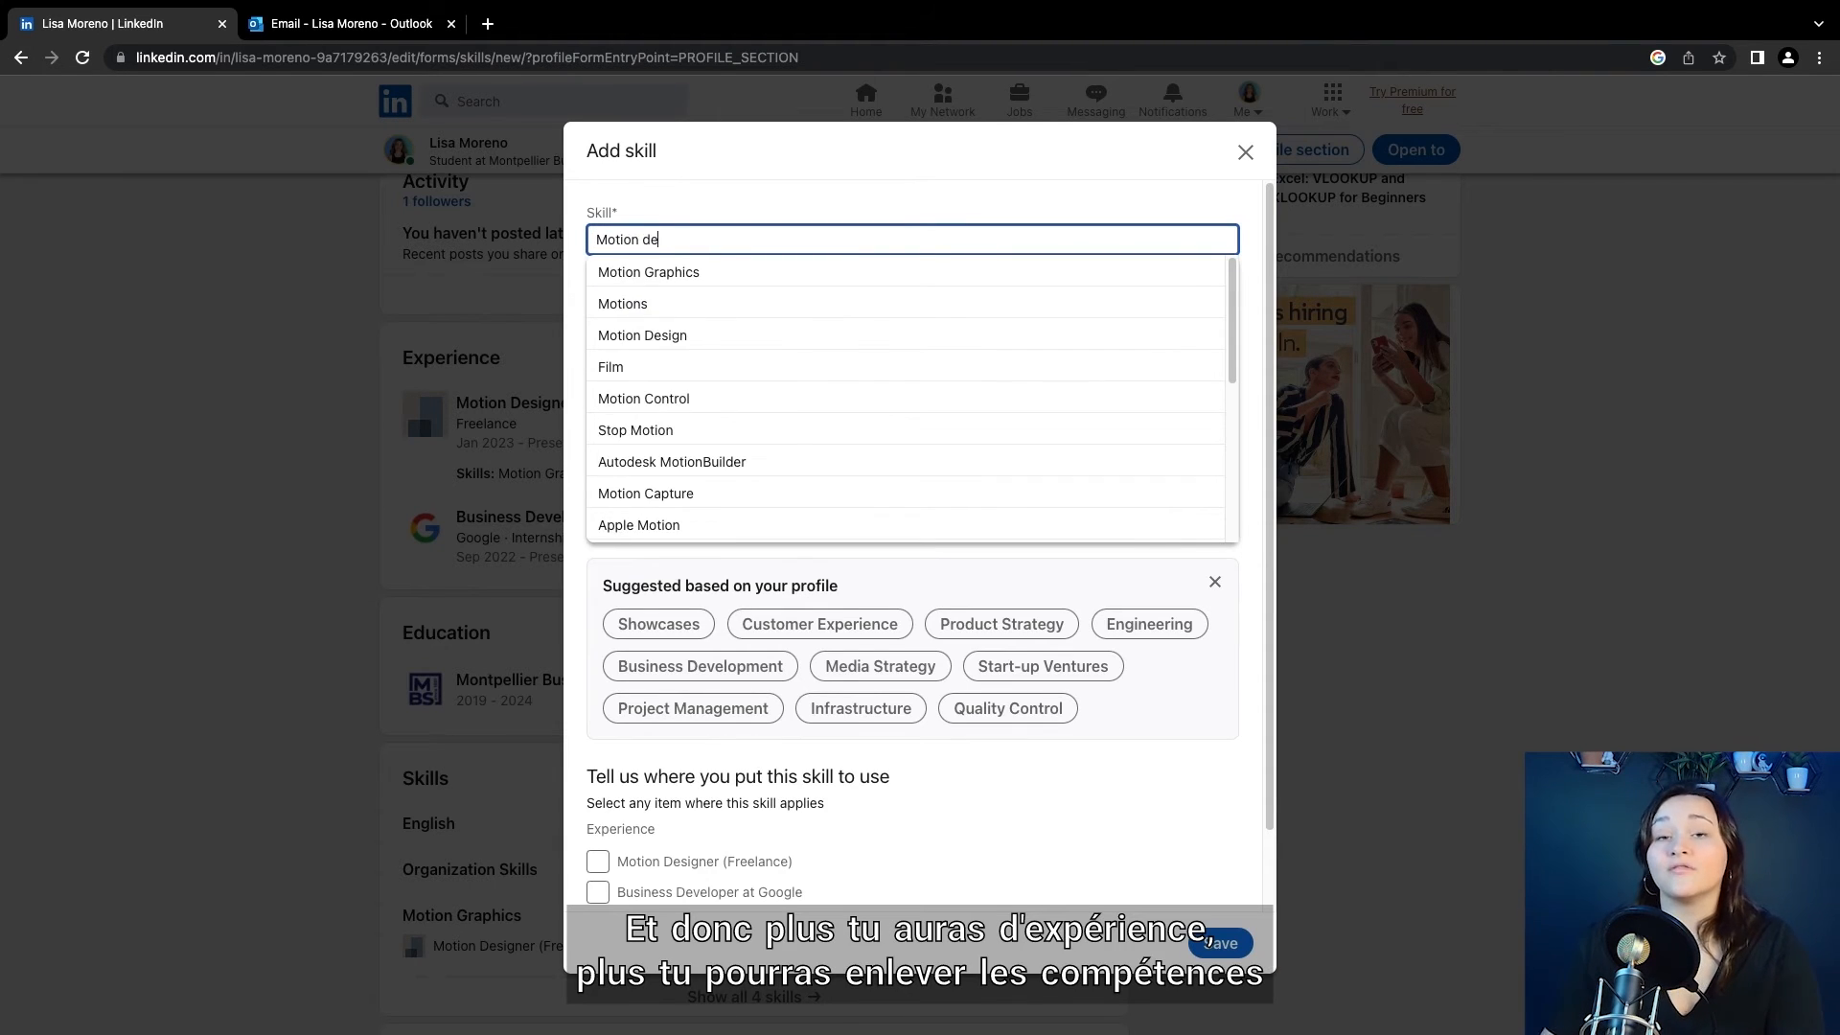
pyautogui.click(782, 266)
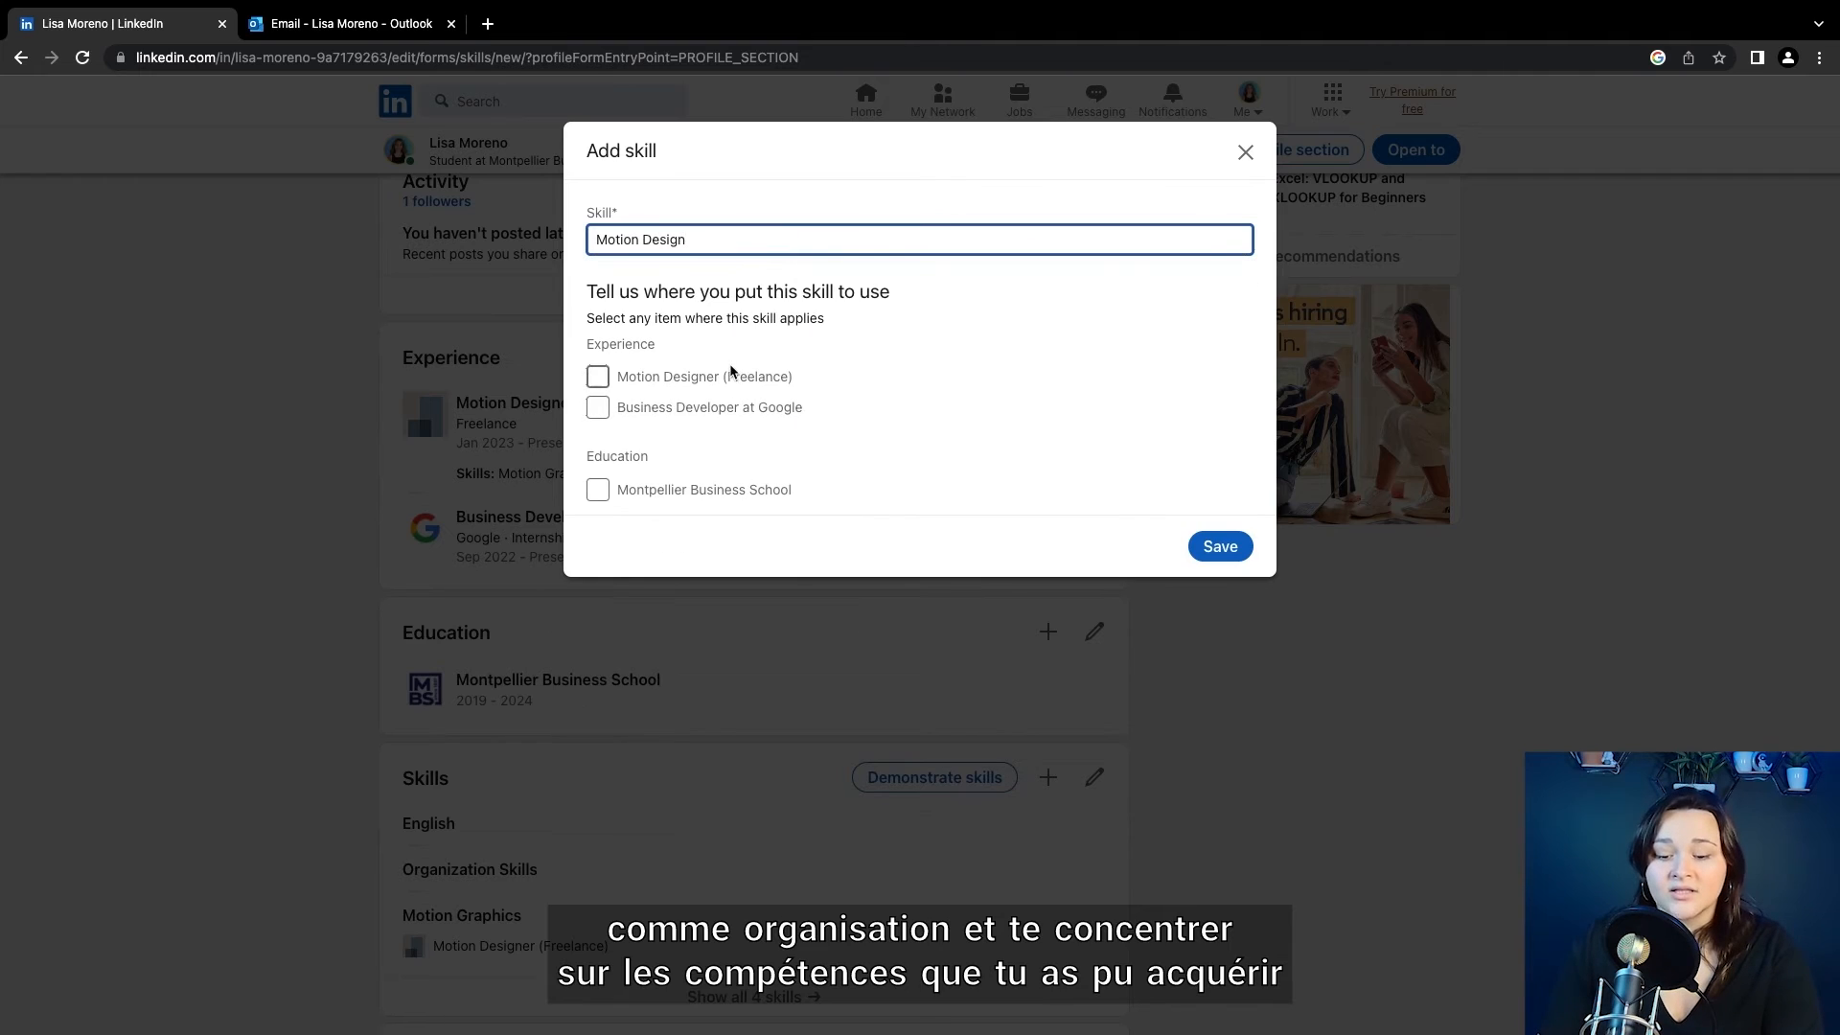
pyautogui.click(1209, 548)
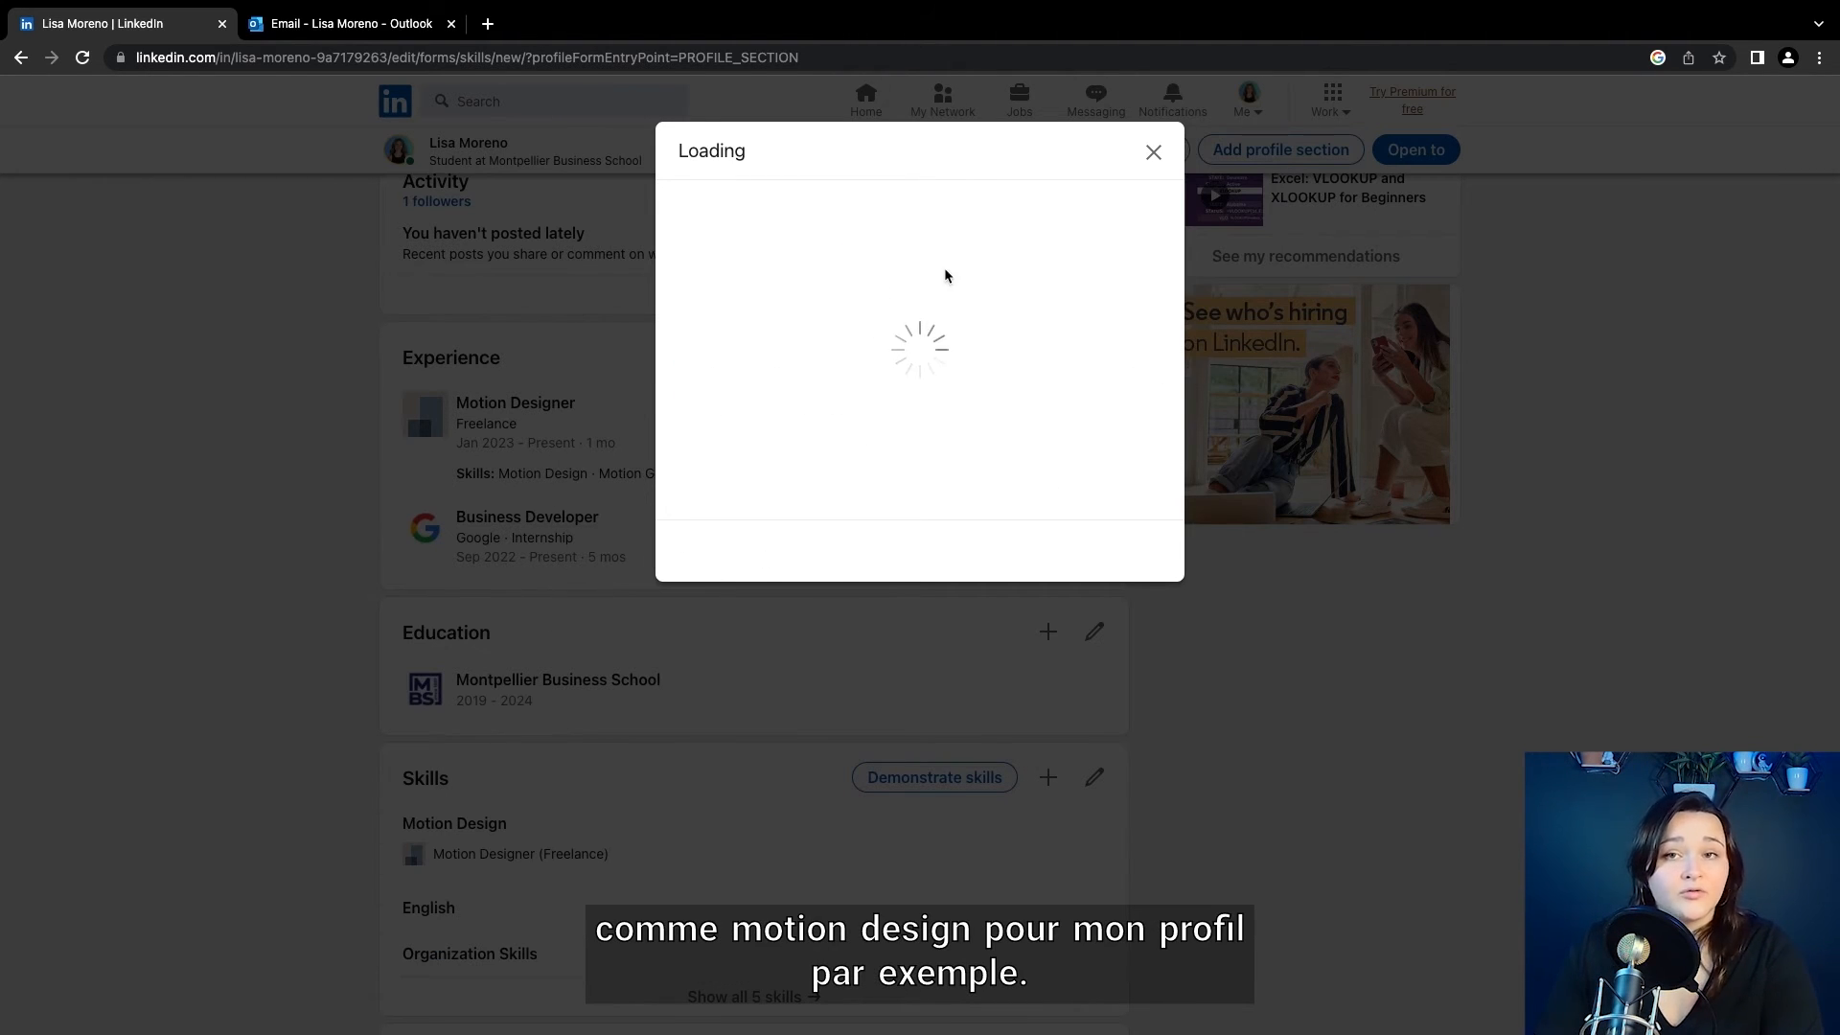
pyautogui.click(722, 492)
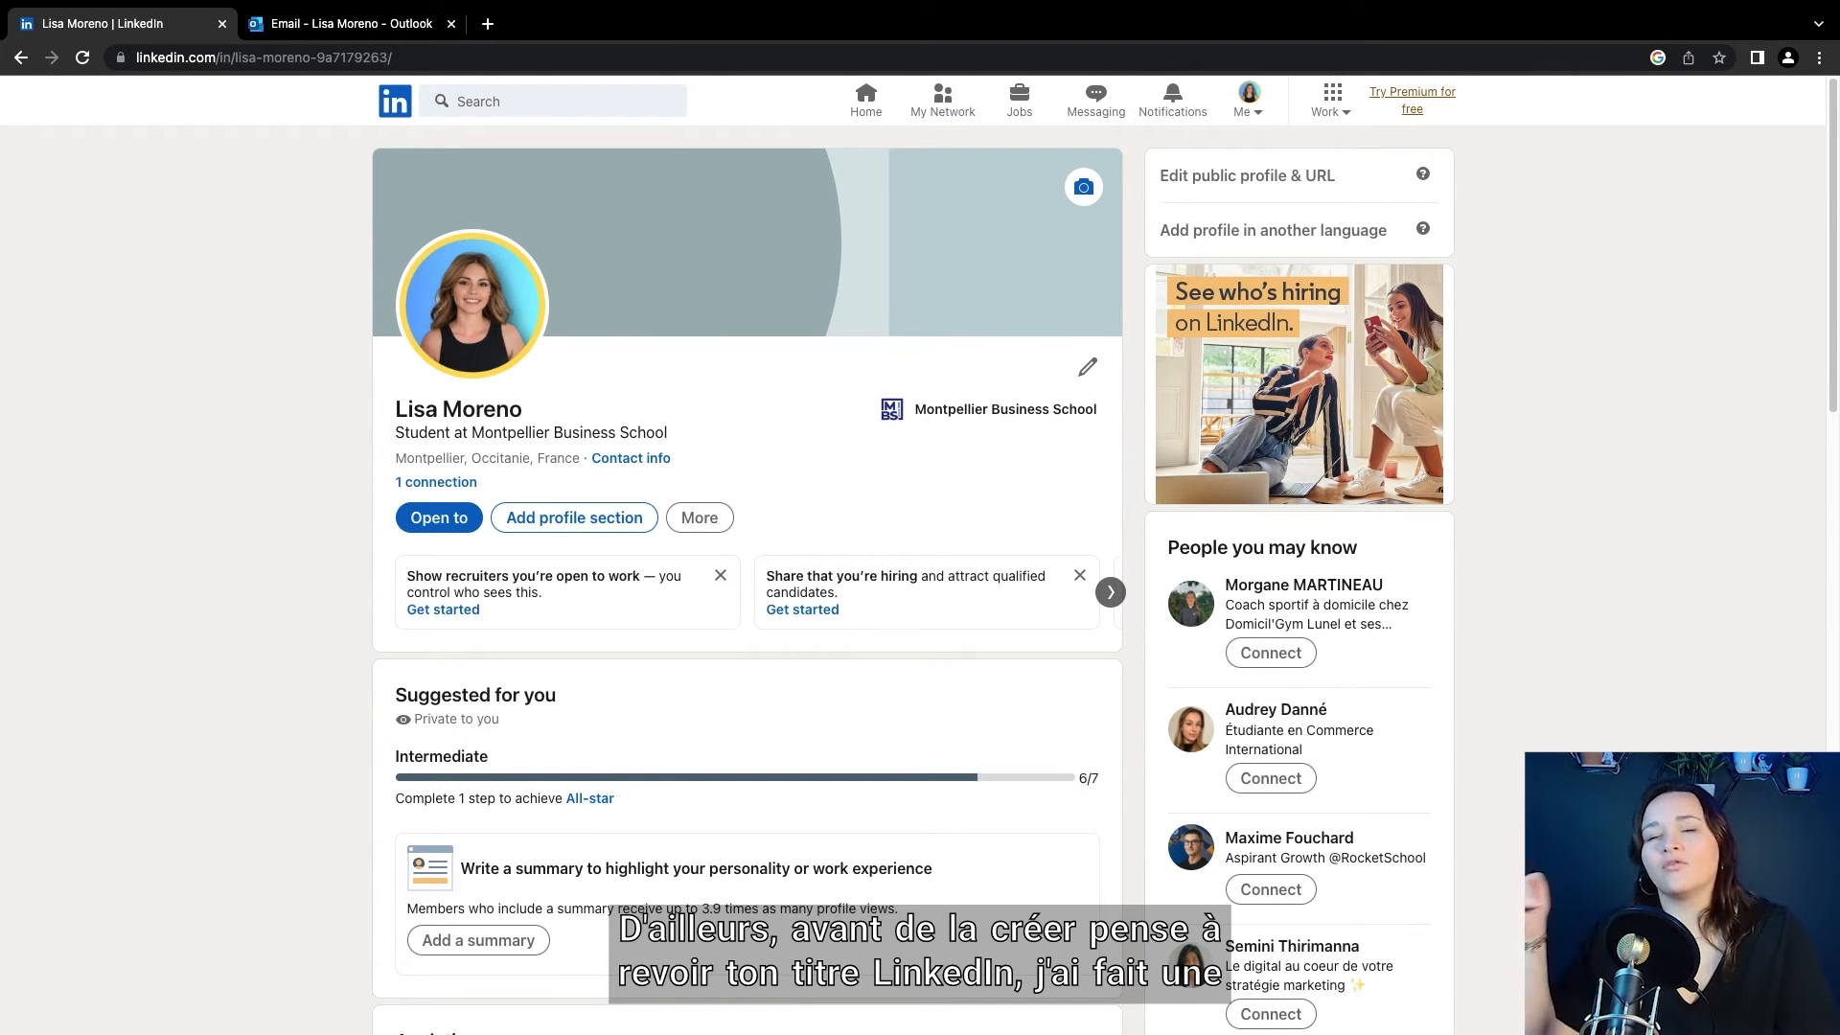
# Replace the headline in the profile intro with "Je donne du peps à vos vidéos"
pyautogui.click(1086, 373)
pyautogui.click(796, 556)
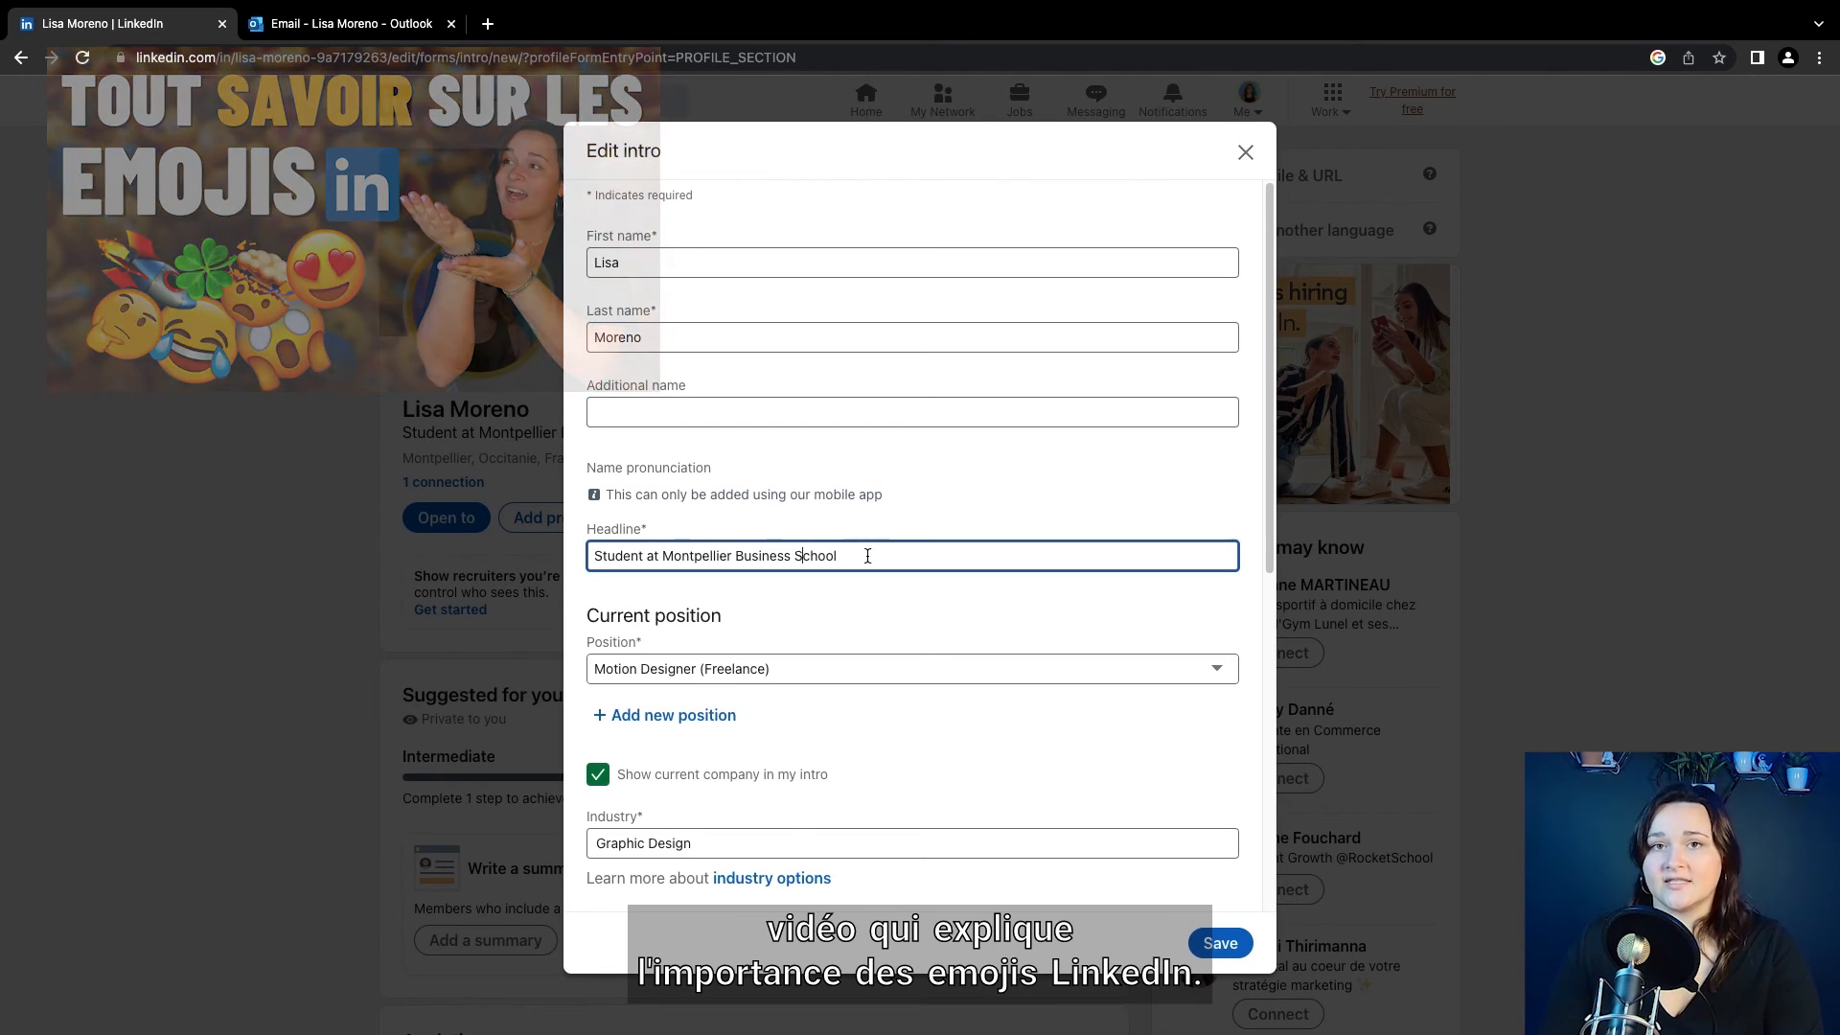
pyautogui.moveTo(905, 554); pyautogui.dragTo(482, 561)
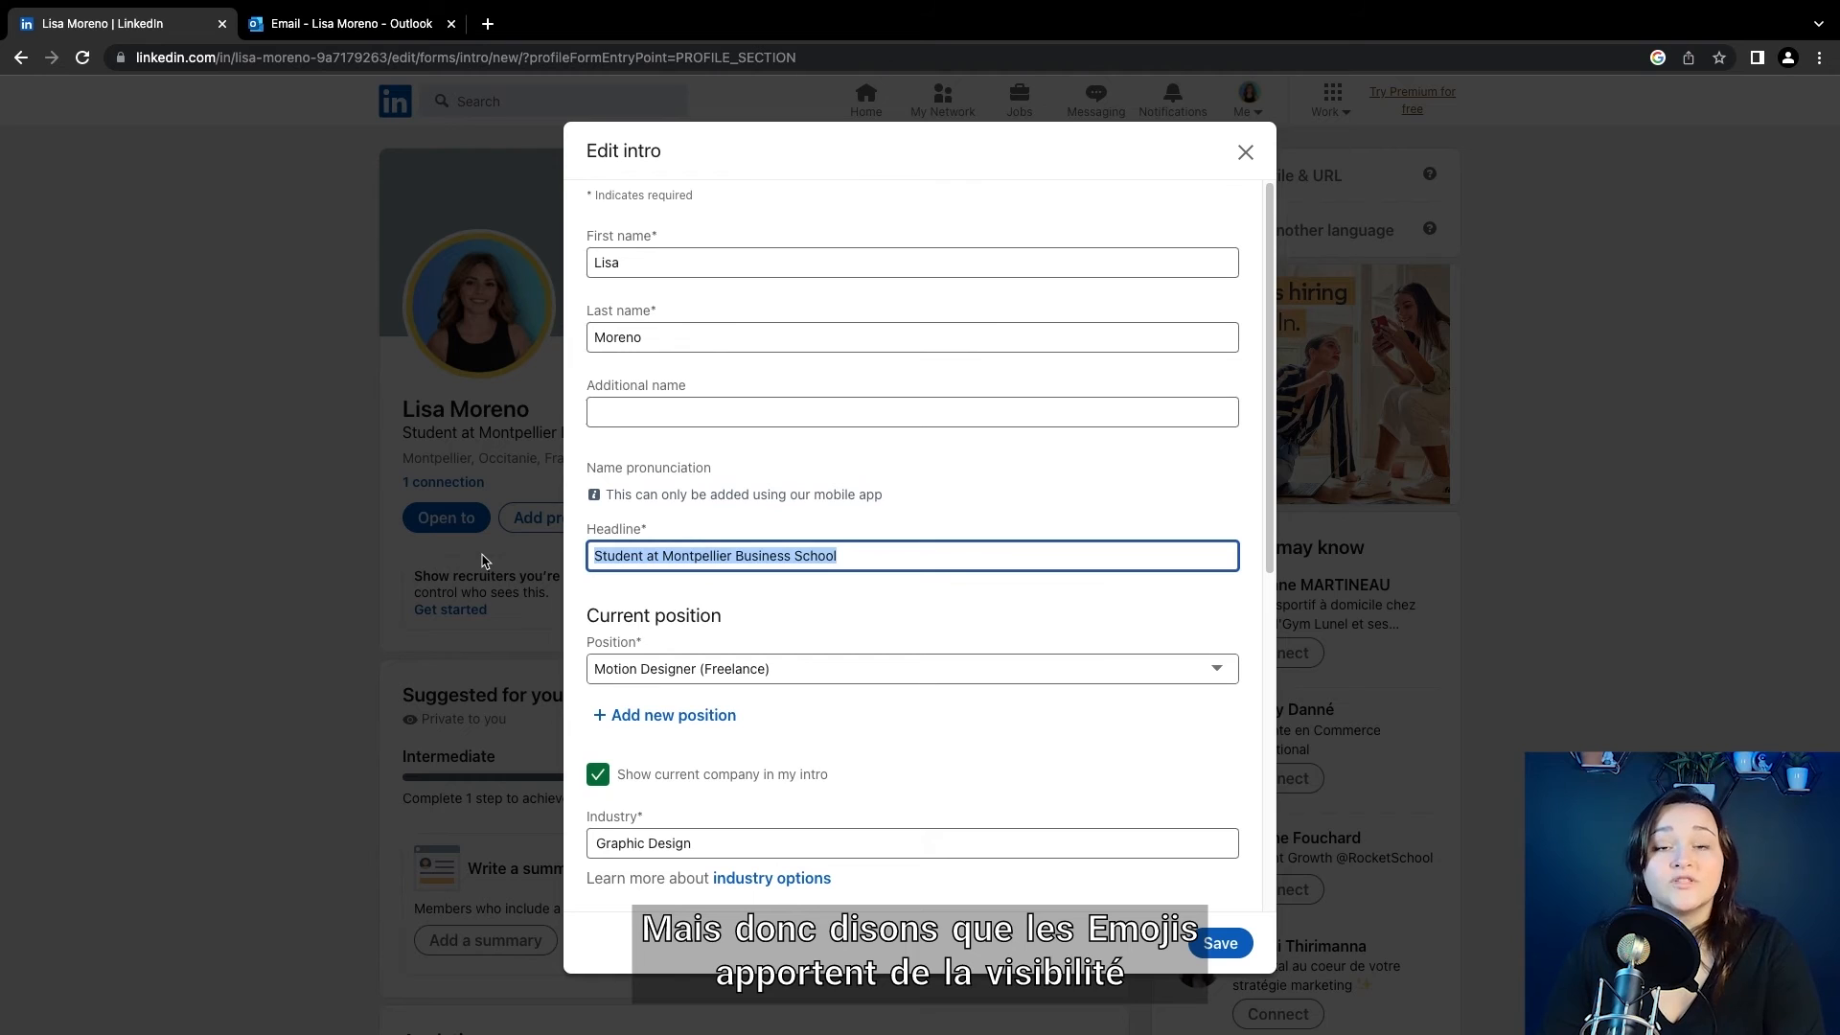
pyautogui.write('Je fais des dessis')
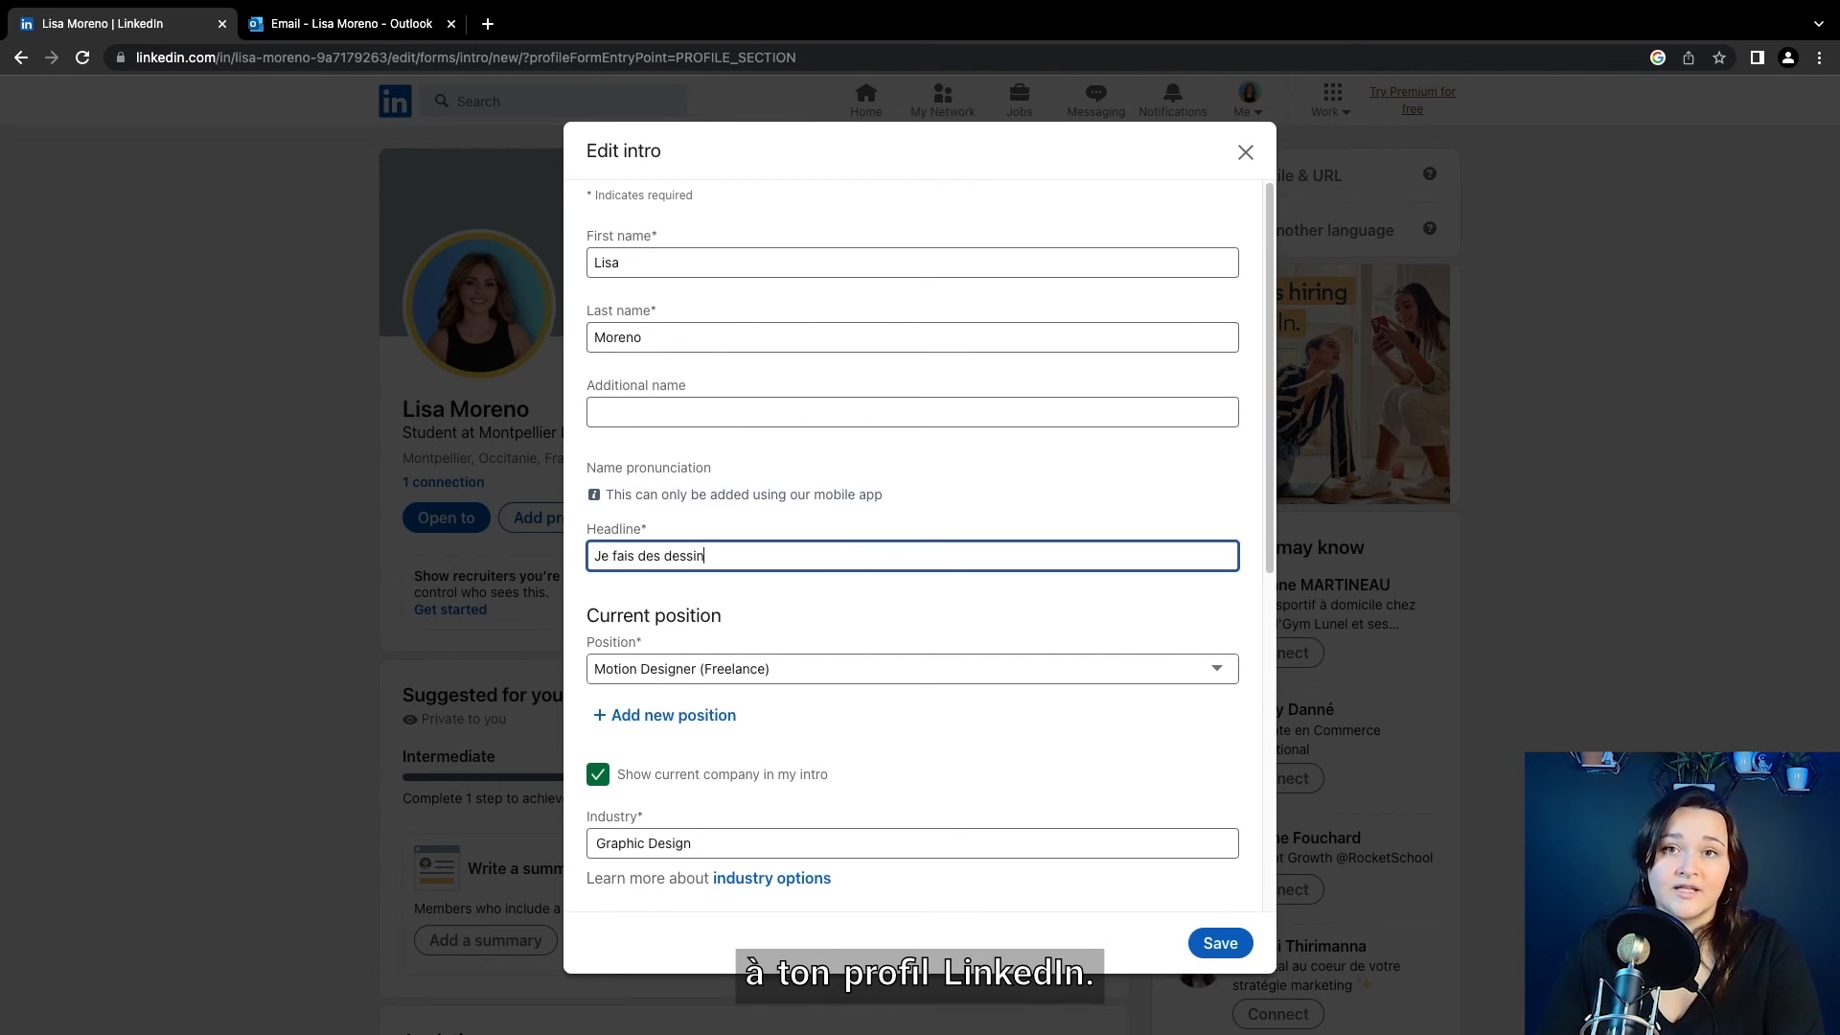
pyautogui.hotkey('ctrl', 'a')
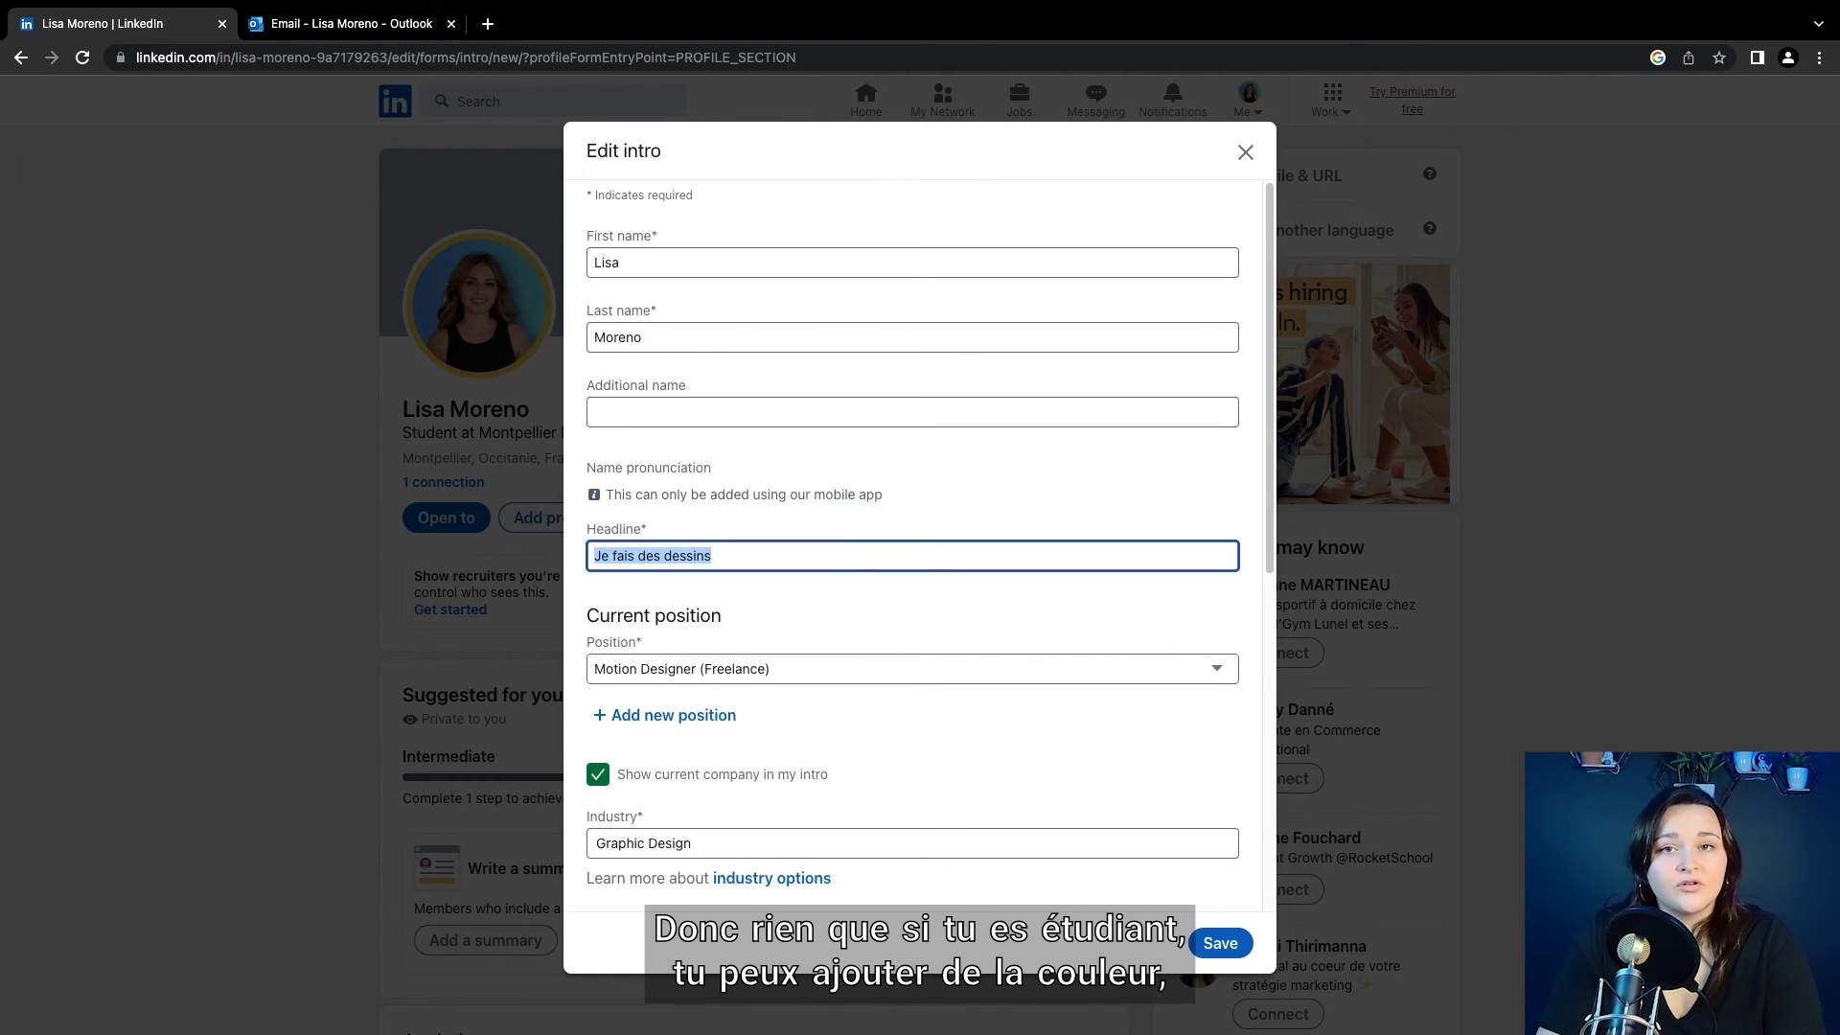
pyautogui.write('Je do')
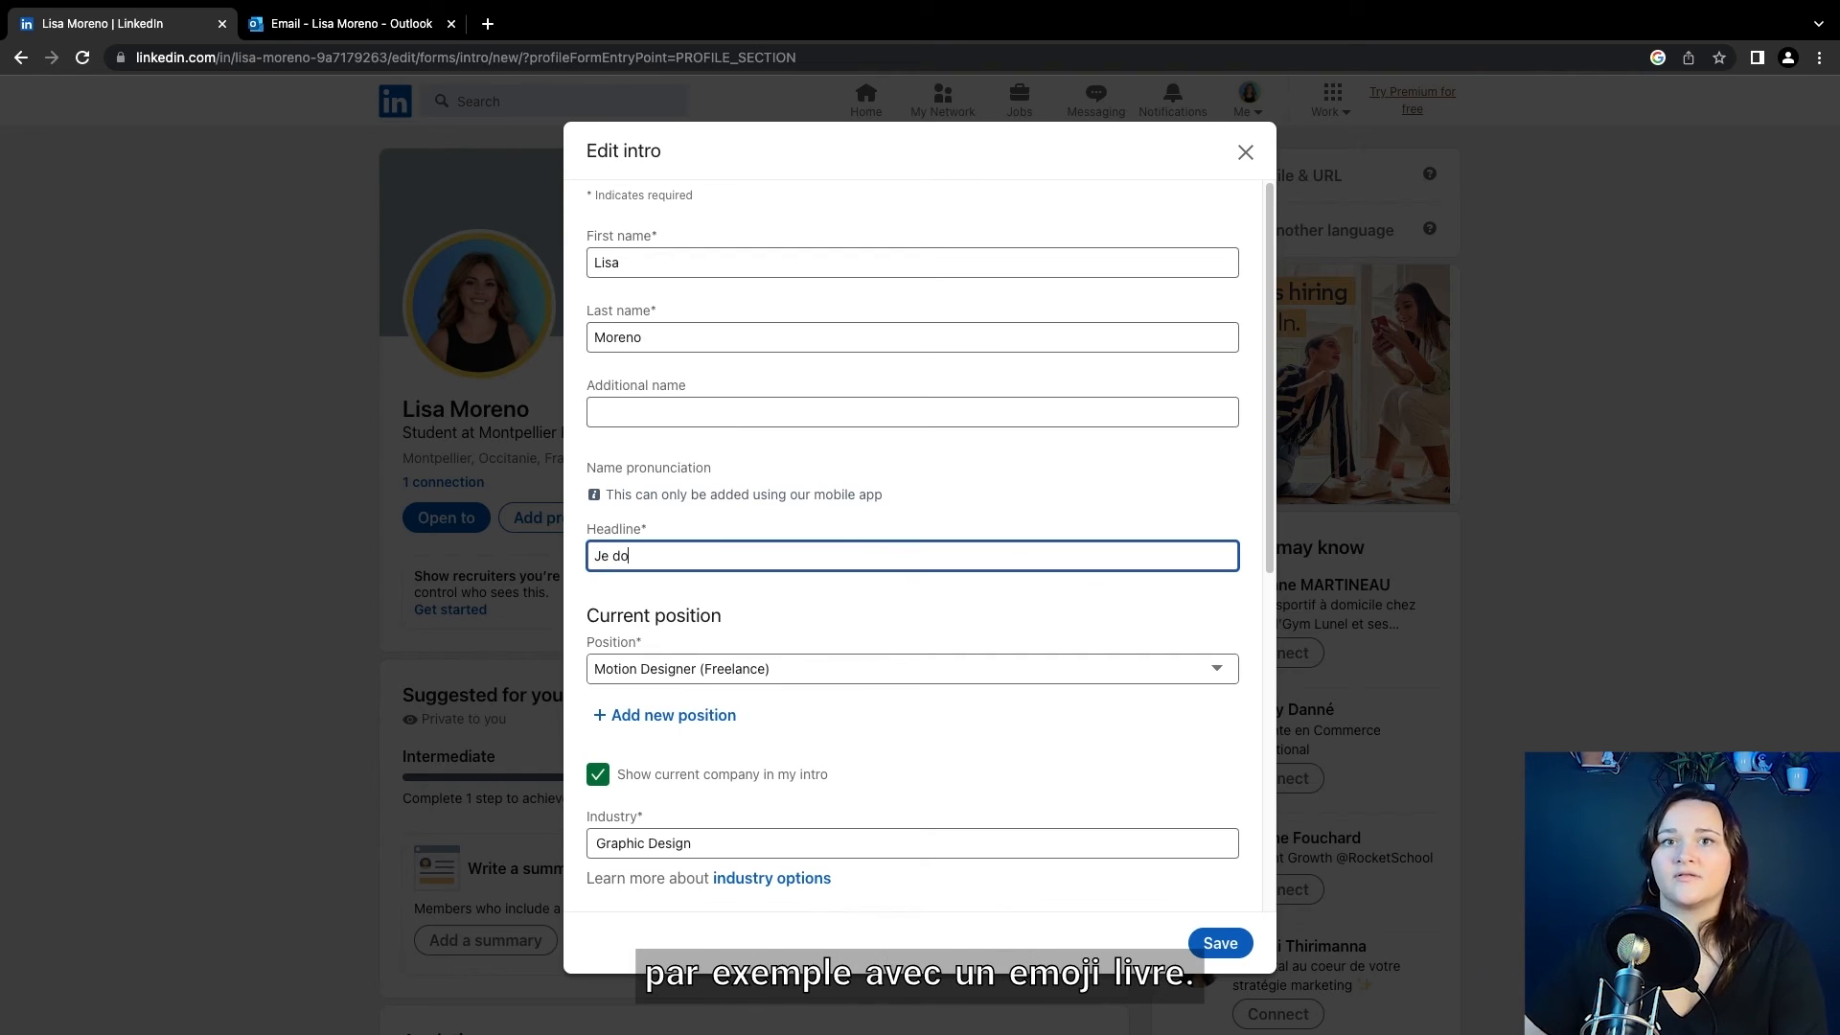
pyautogui.write('nne du peps à vos vidéos')
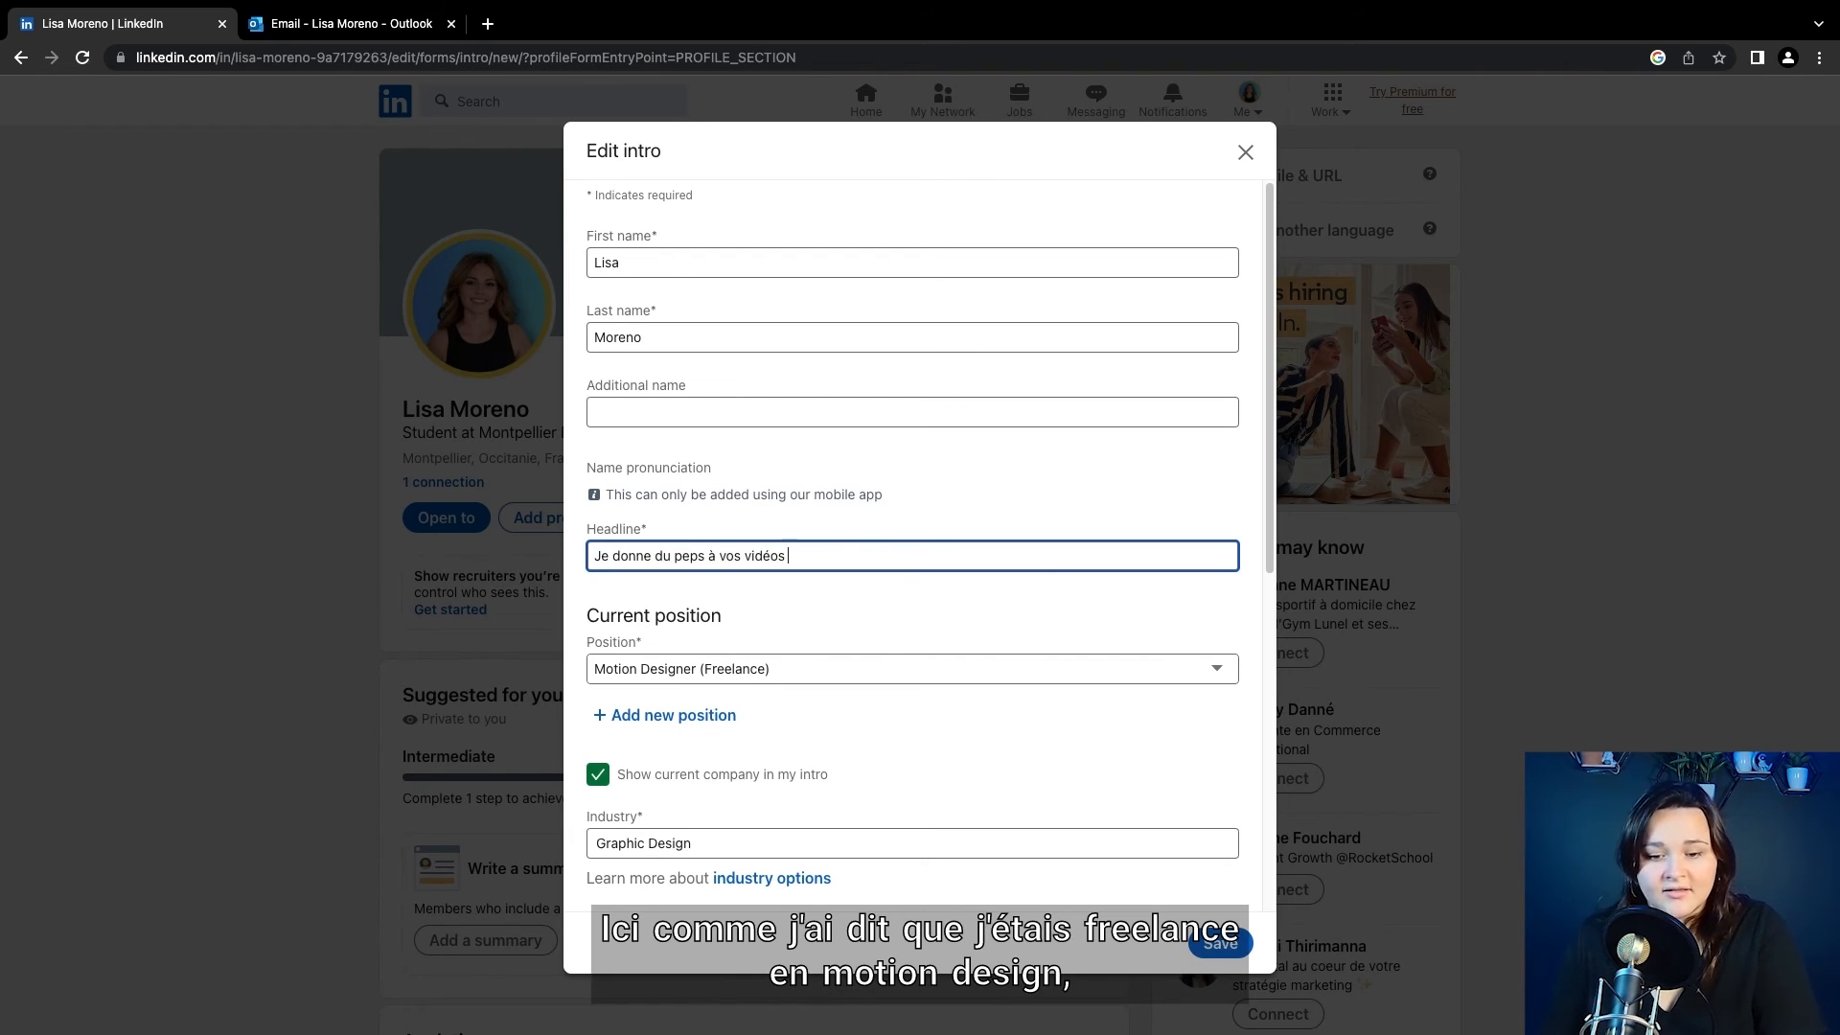
# Append an artist palette emoji followed by "Motion Designer" to the headline
pyautogui.rightClick(809, 553)
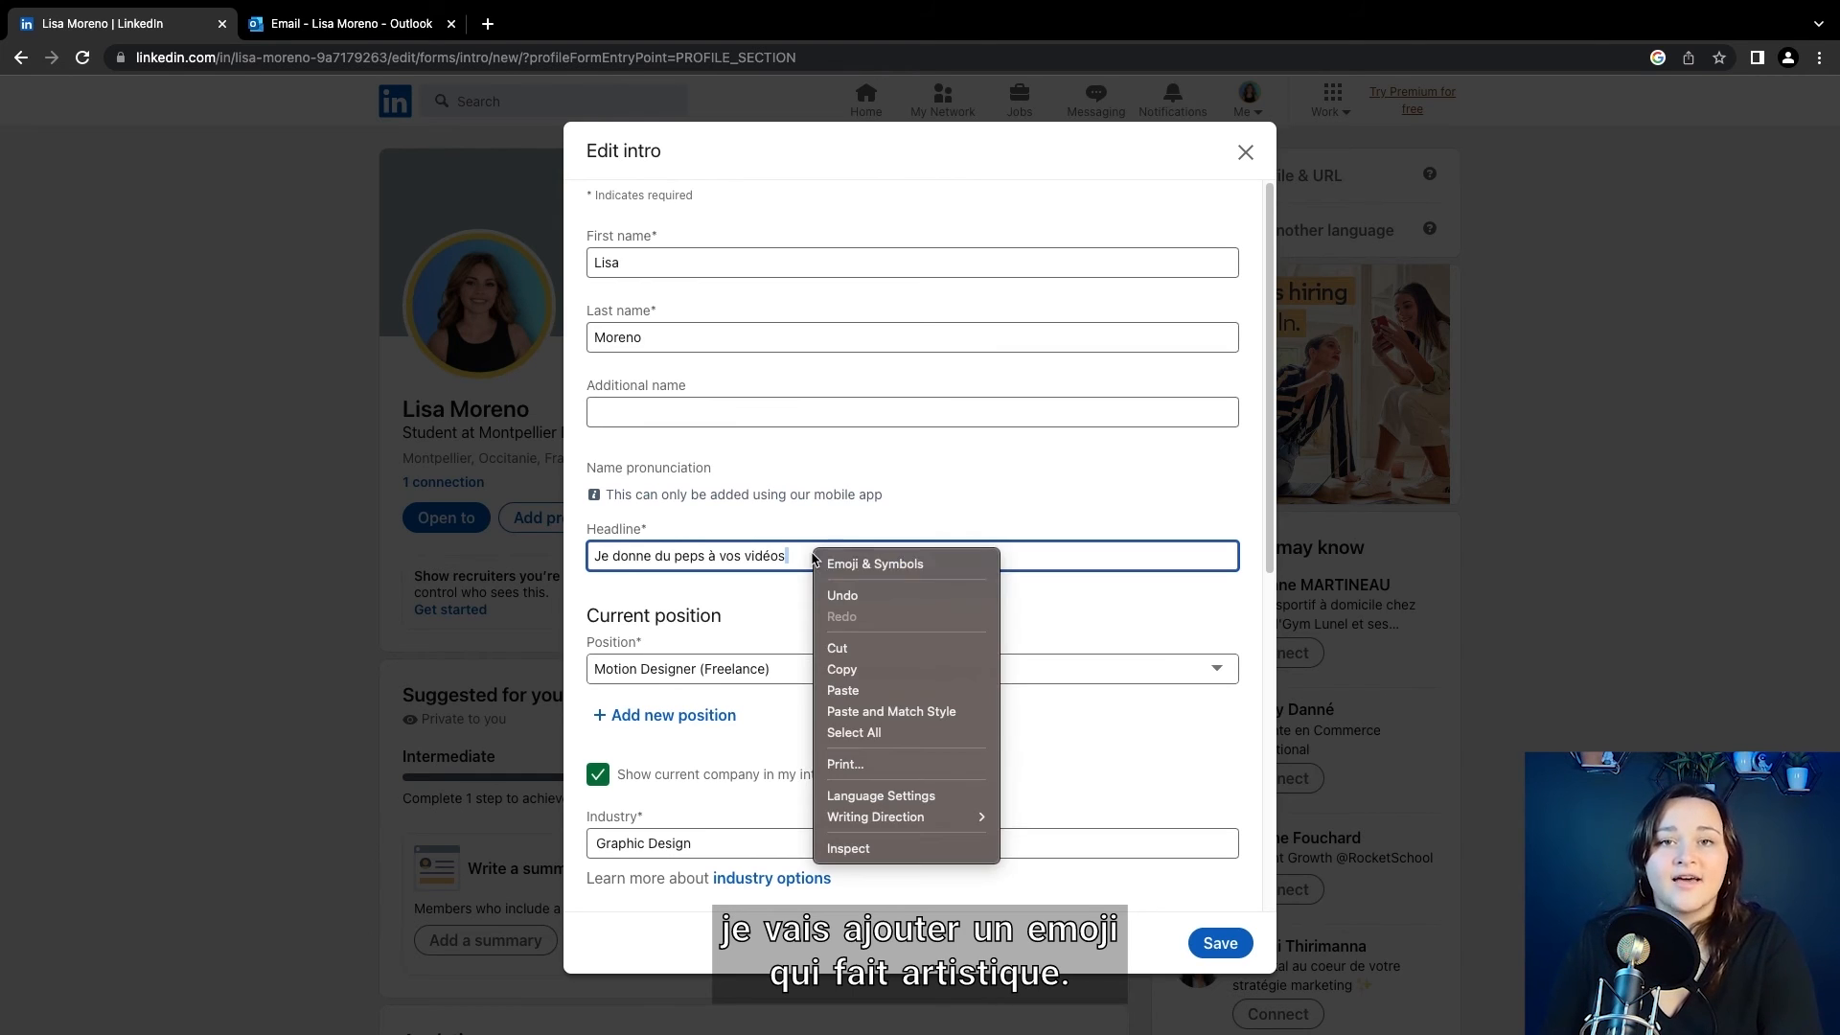
pyautogui.click(838, 566)
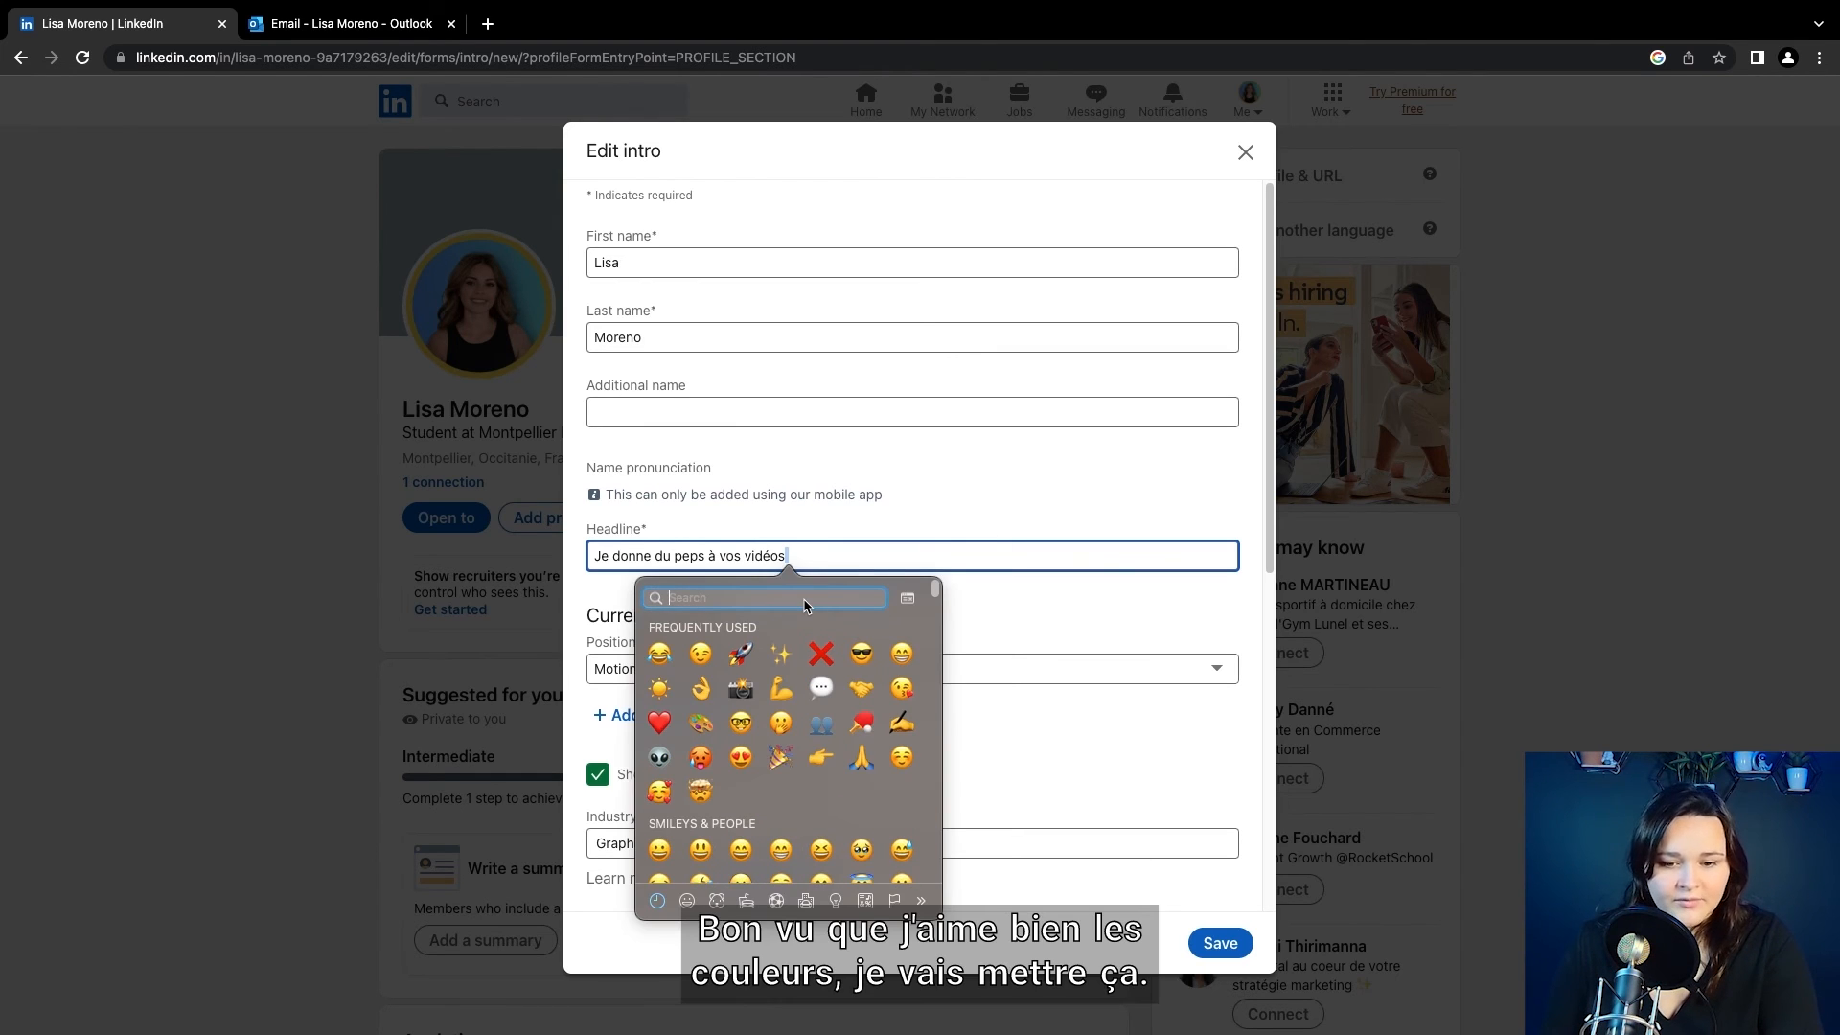
pyautogui.click(700, 724)
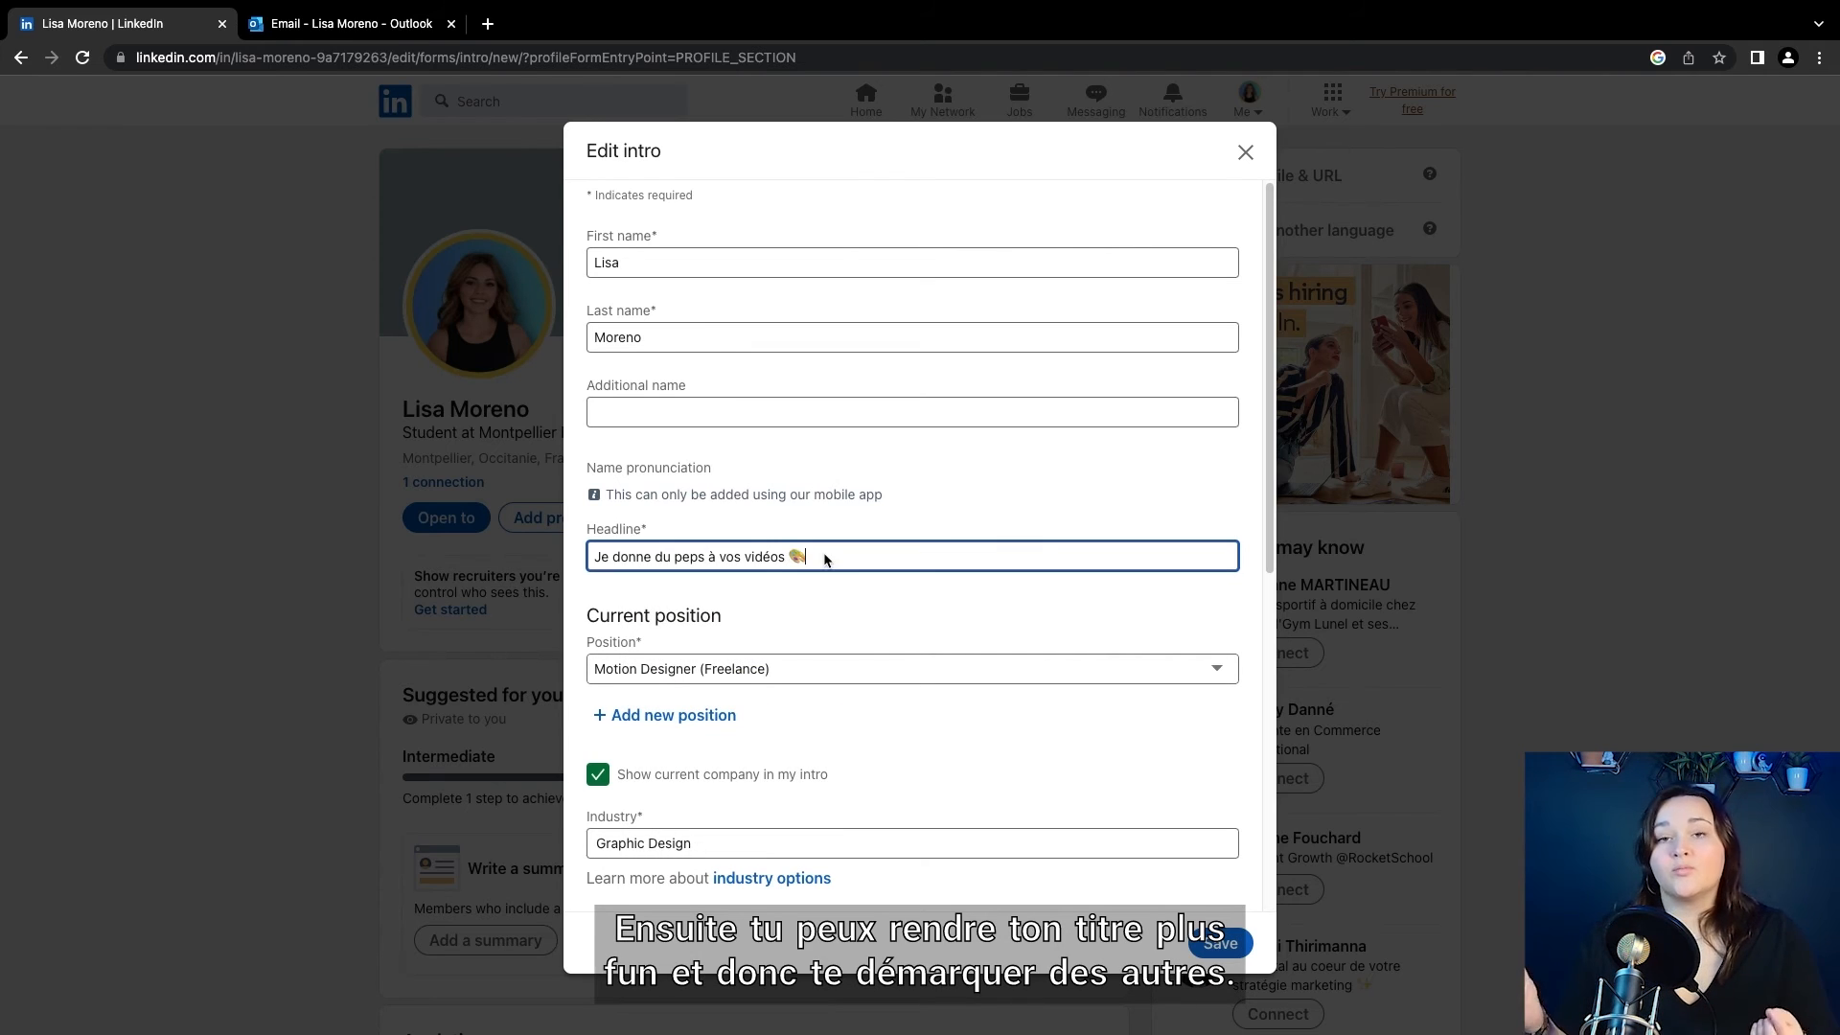
pyautogui.write('Motion Dei')
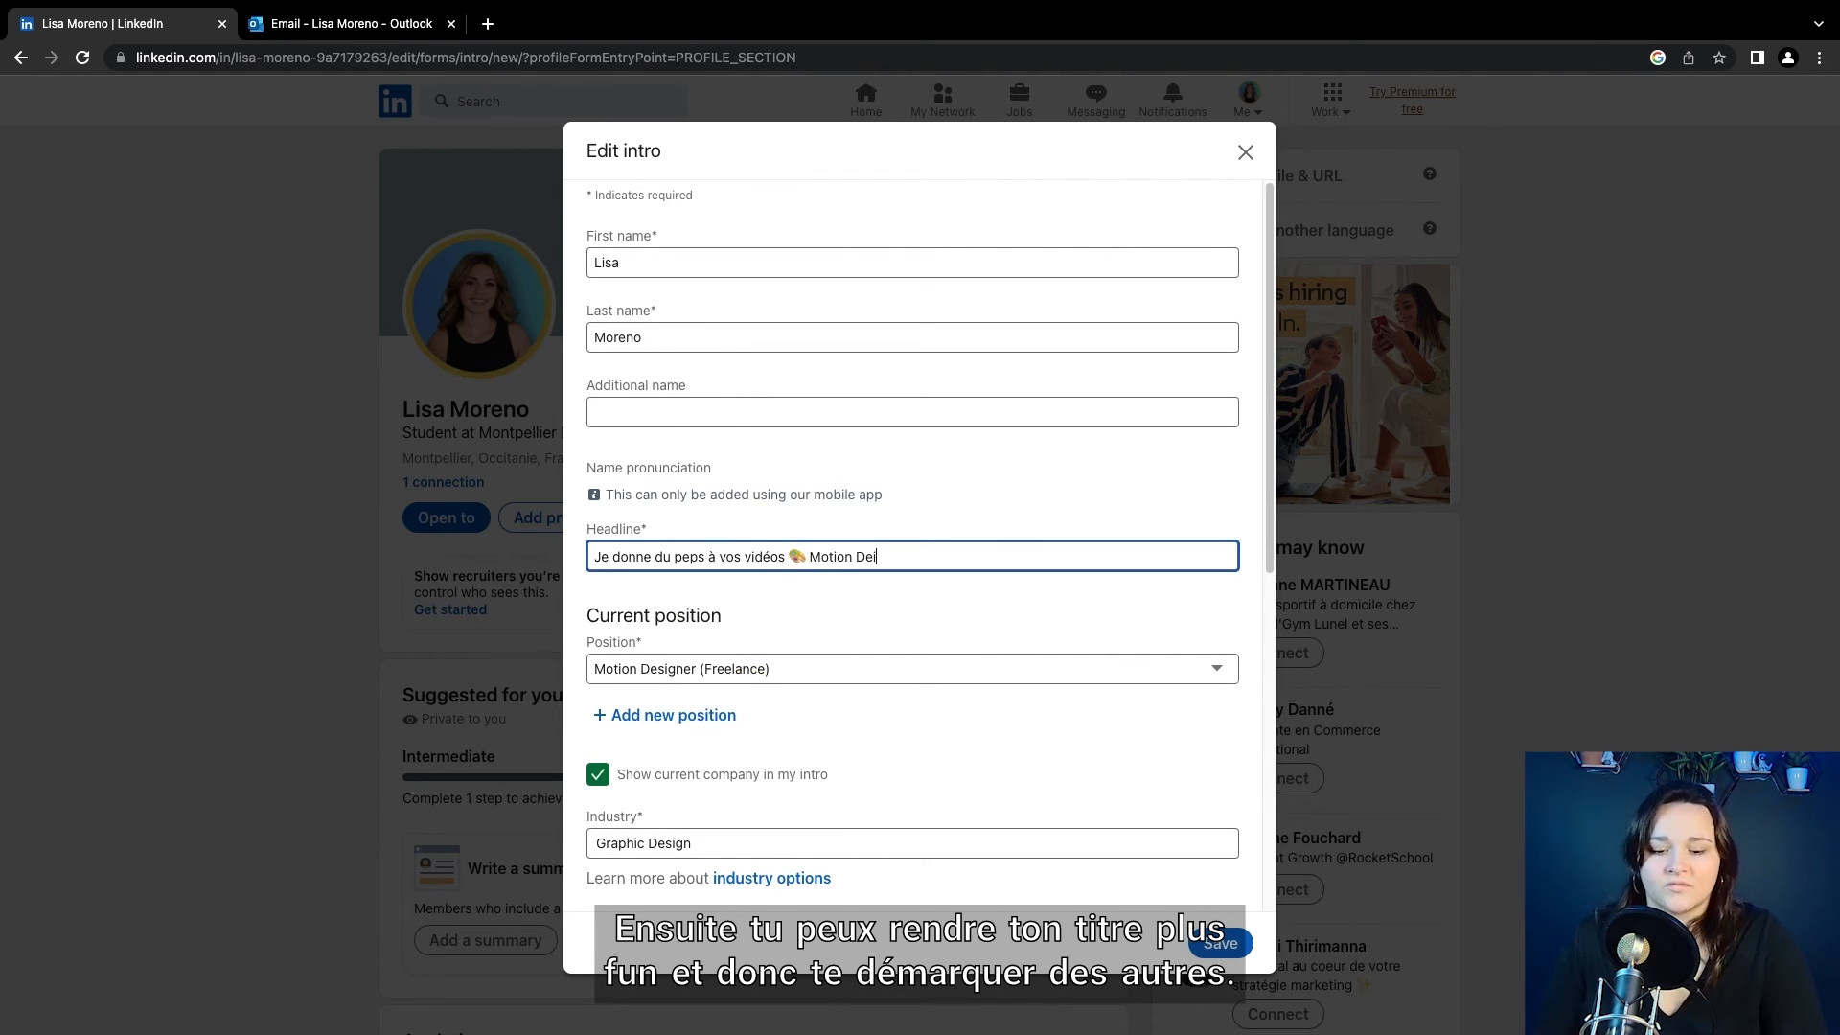
pyautogui.press('BackSpace')
pyautogui.write('signer')
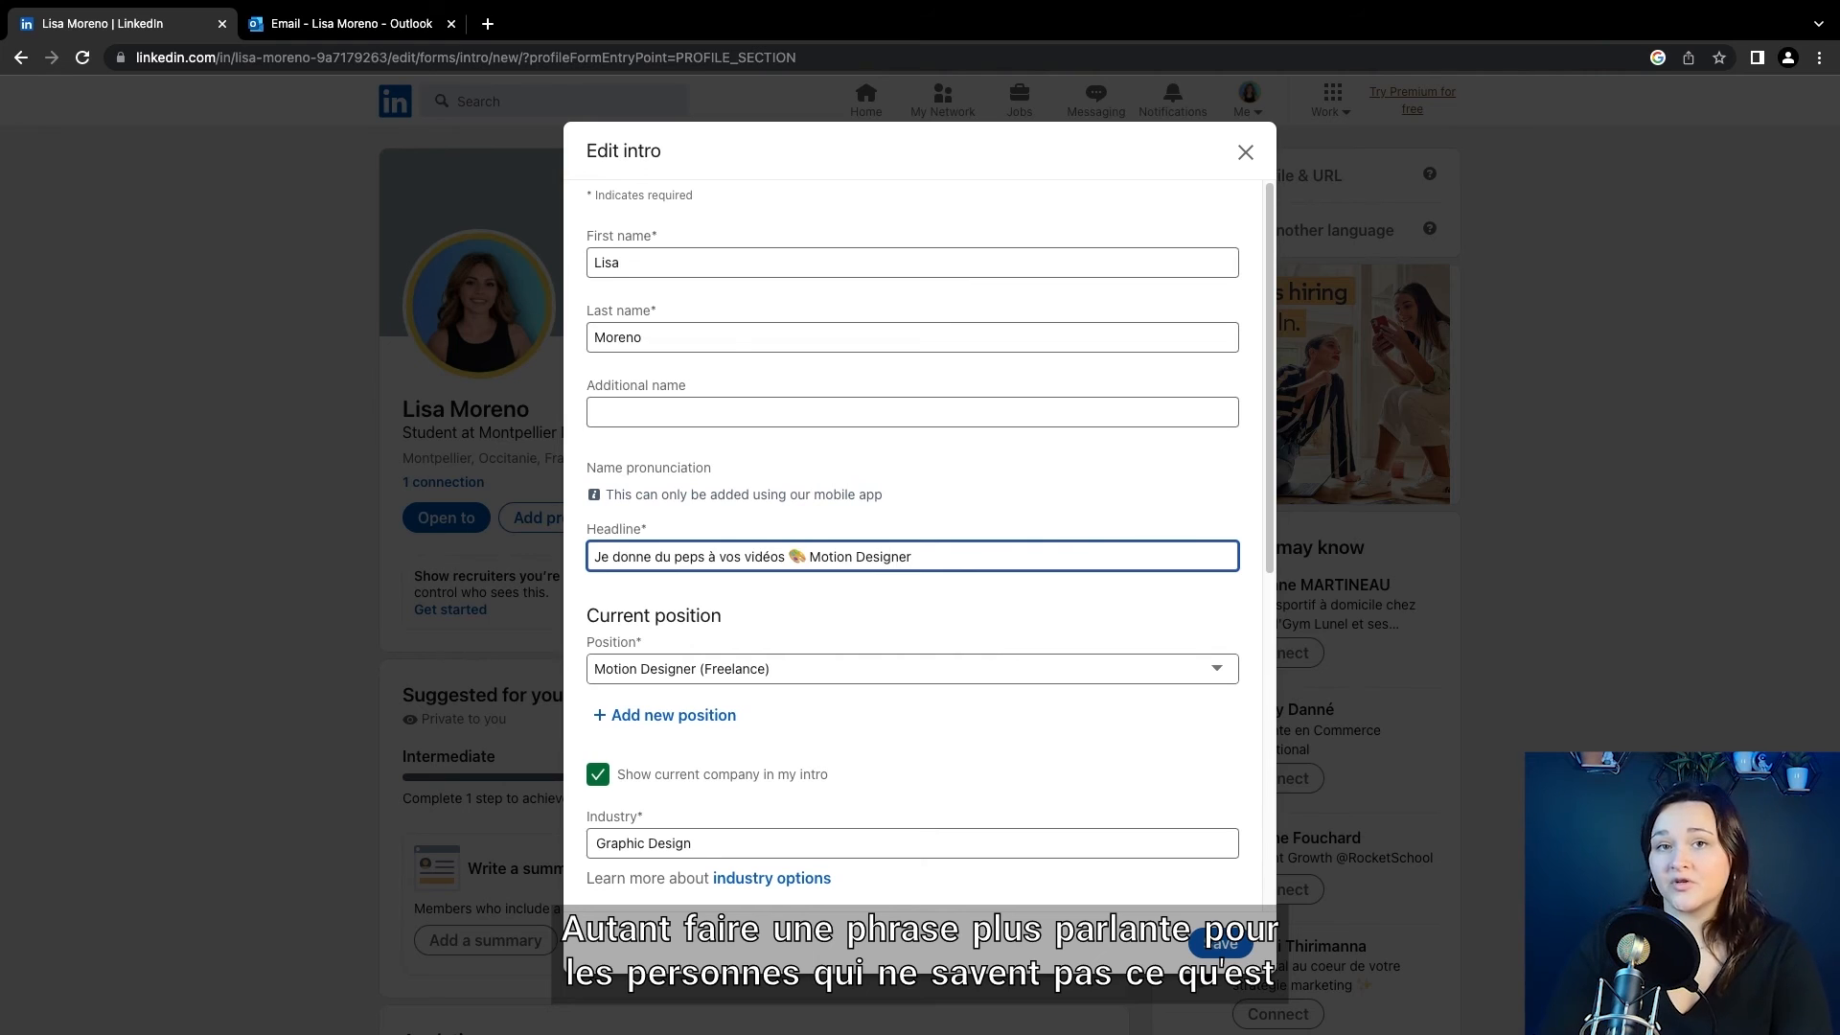
# Find a painter emoji, append it to the end of the headline and save the profile intro
pyautogui.rightClick(930, 558)
pyautogui.click(958, 558)
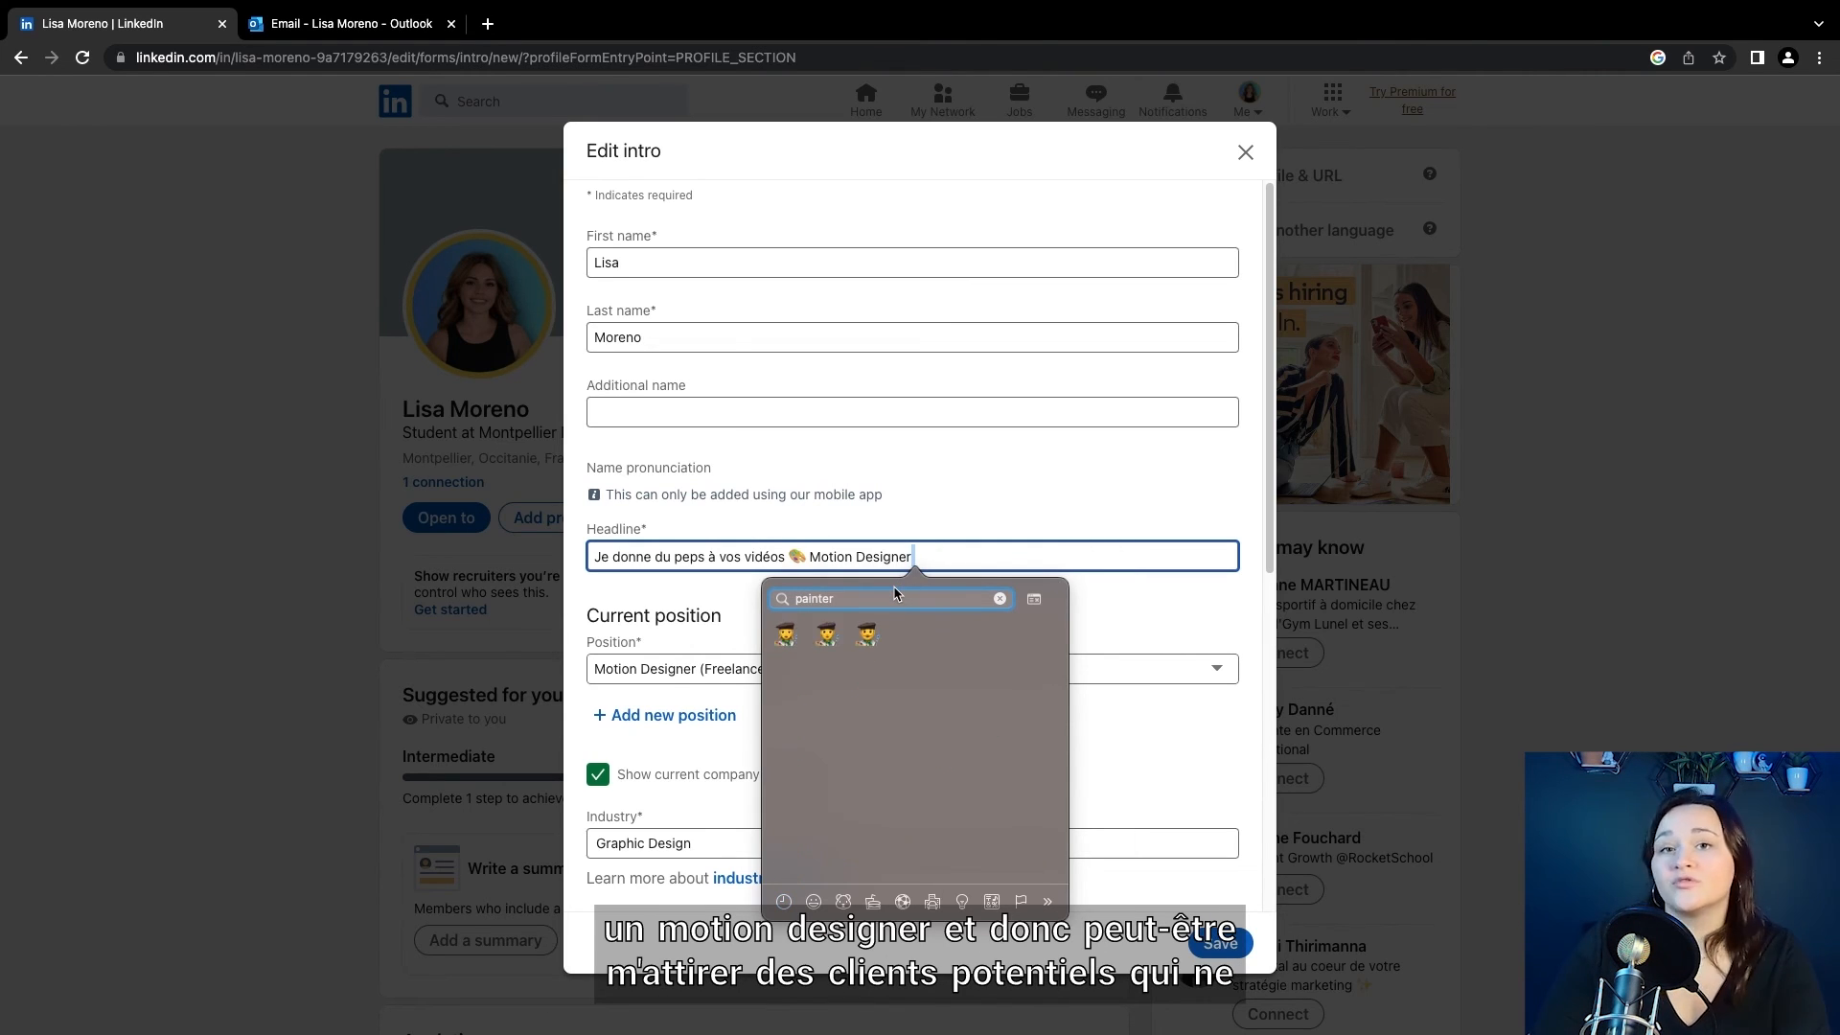
pyautogui.click(788, 634)
pyautogui.click(787, 670)
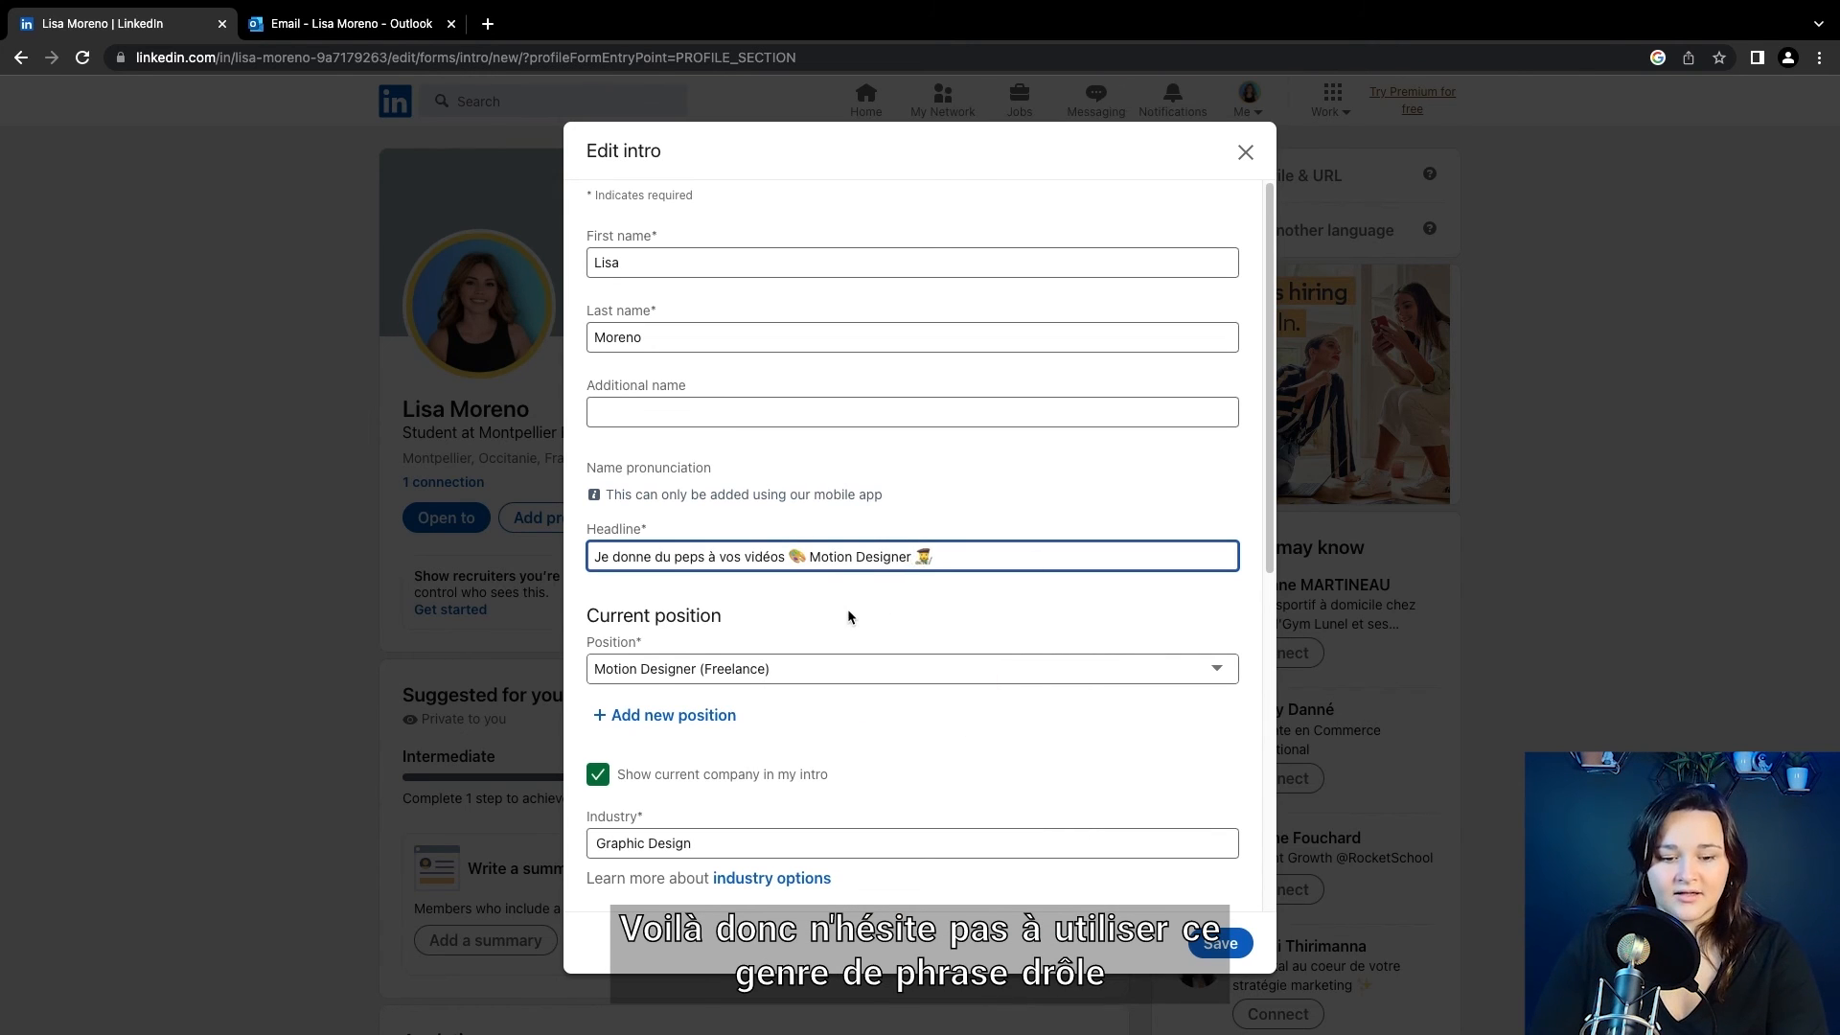
pyautogui.scroll(-6, 847, 617)
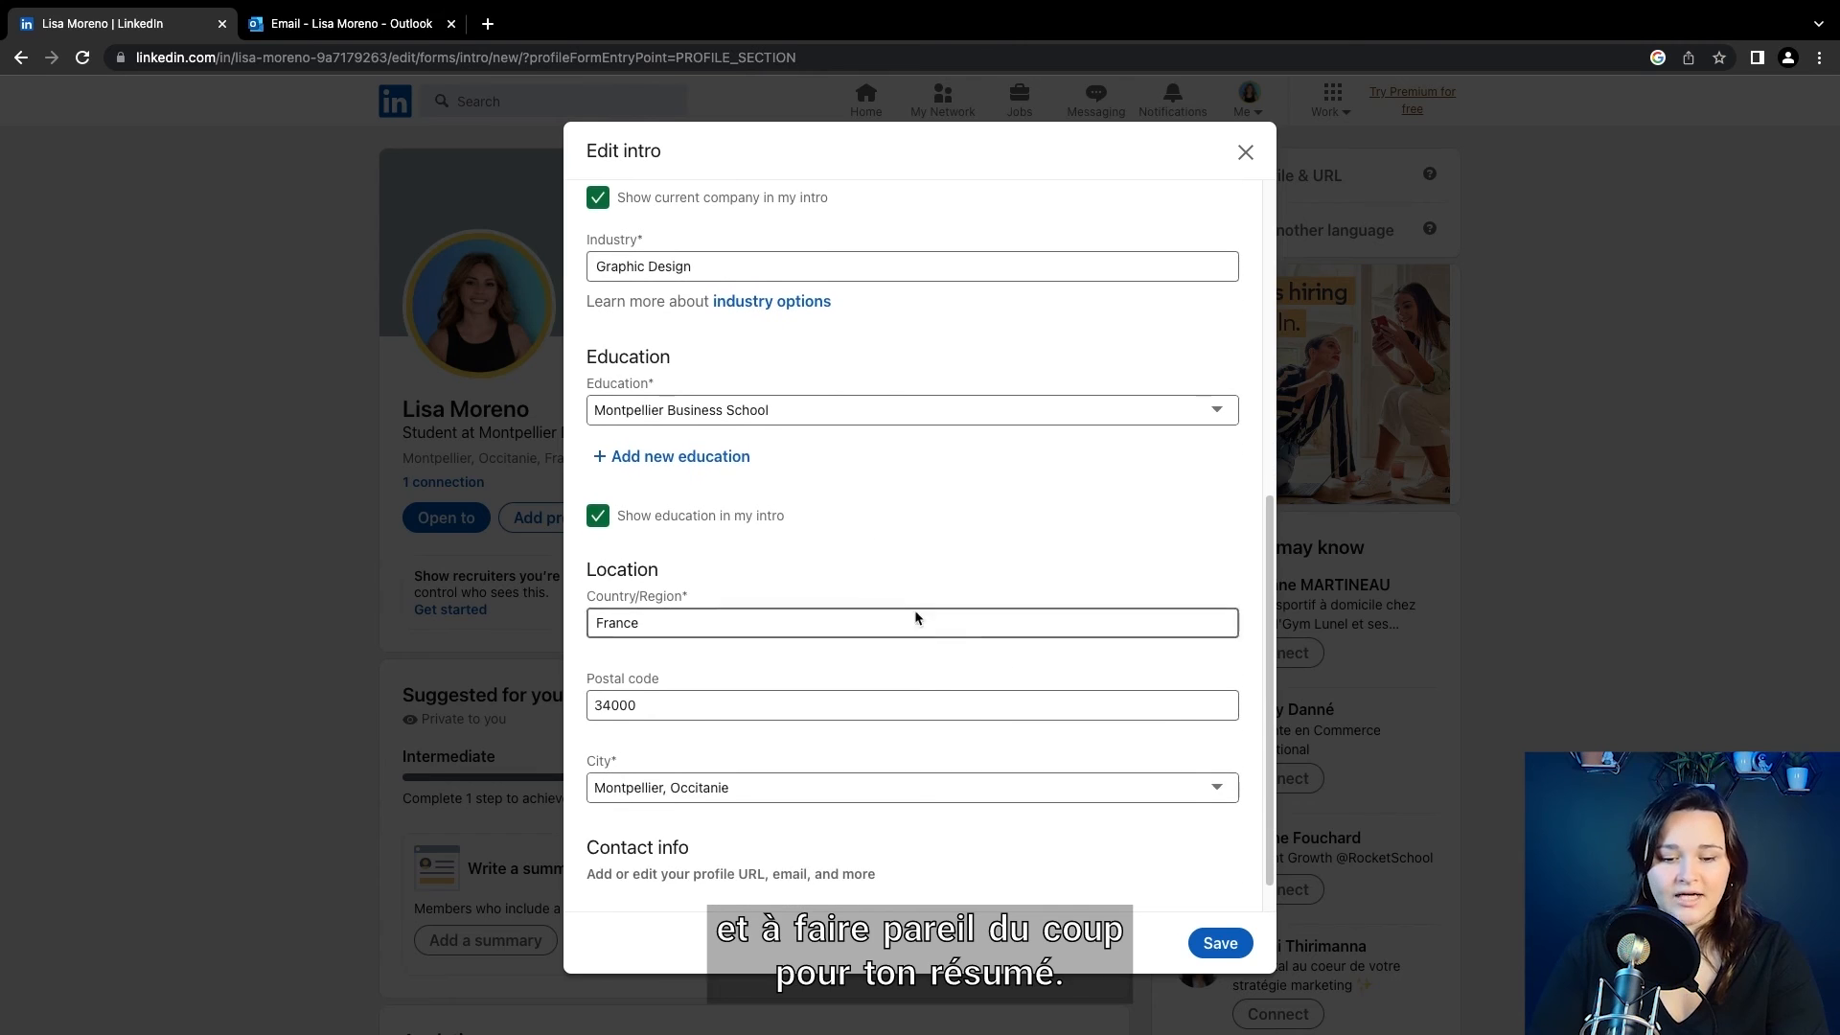
pyautogui.click(1220, 943)
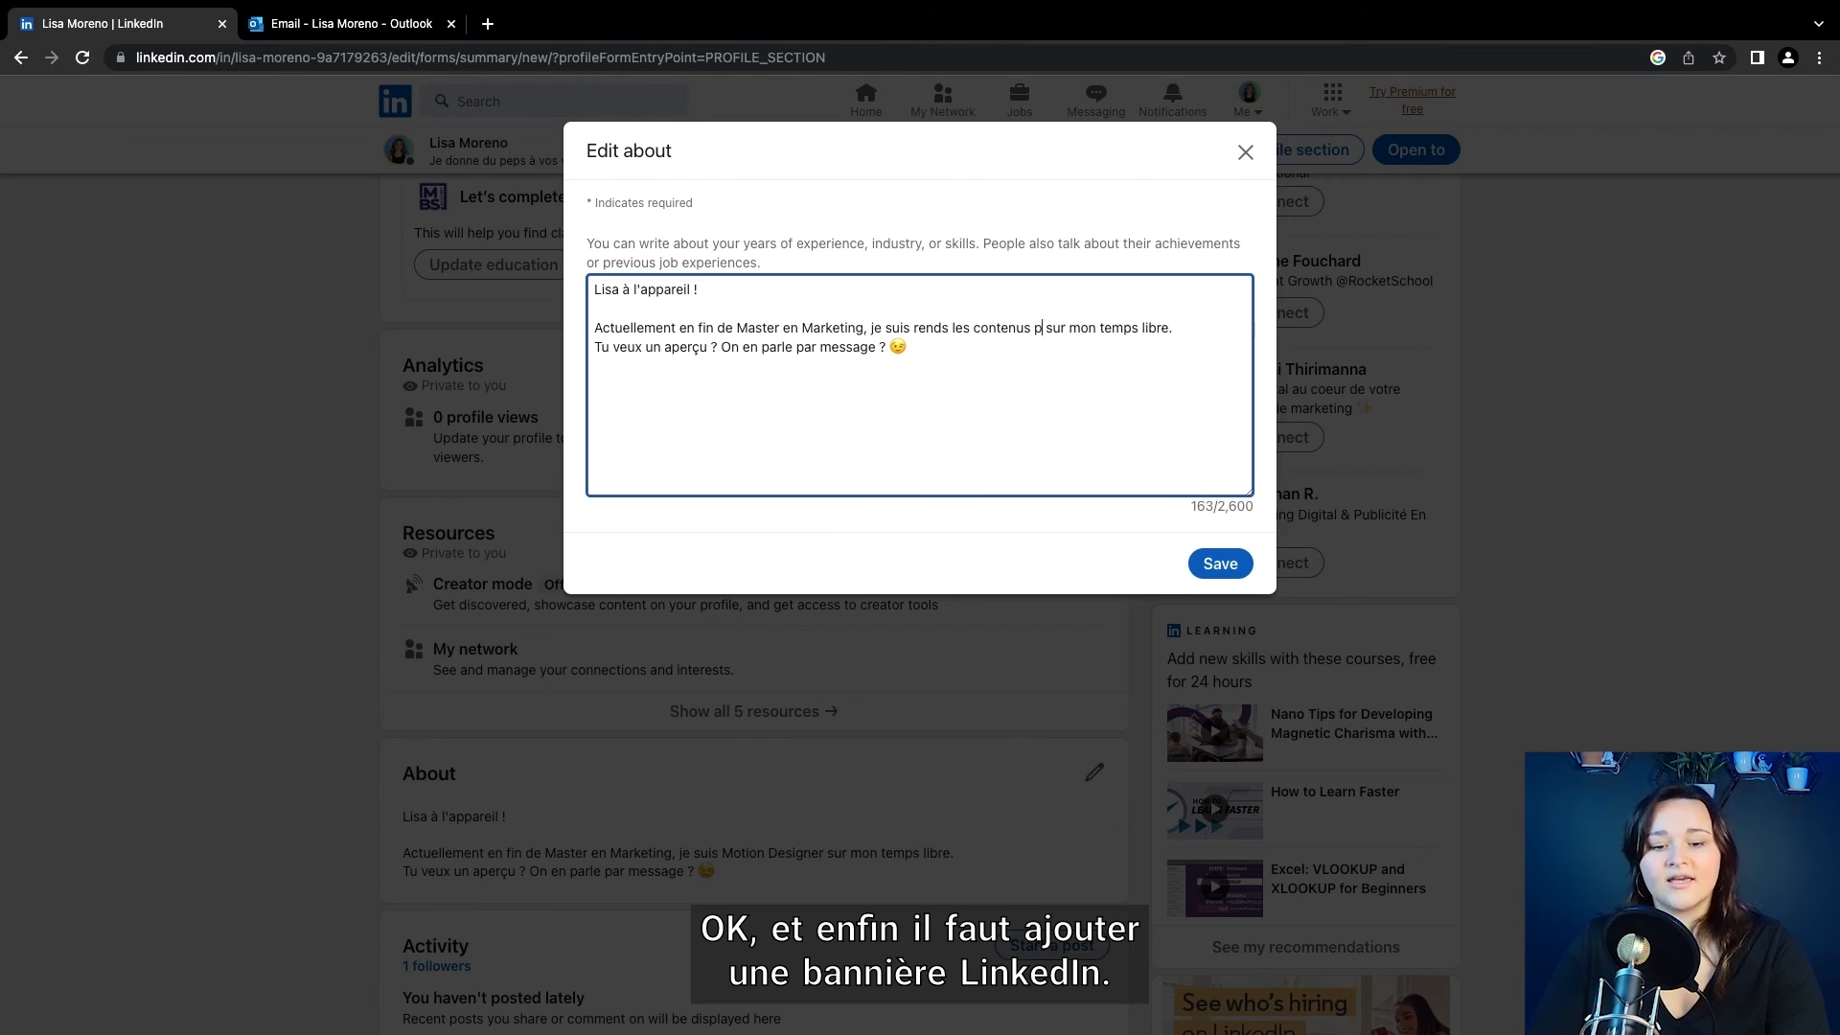
# Complete the About sentence as "je suis rends les contenus plus funs sur mon temps libre" and save the summary
pyautogui.press('BackSpace')
pyautogui.press('BackSpace')
pyautogui.press('BackSpace')
pyautogui.press('BackSpace')
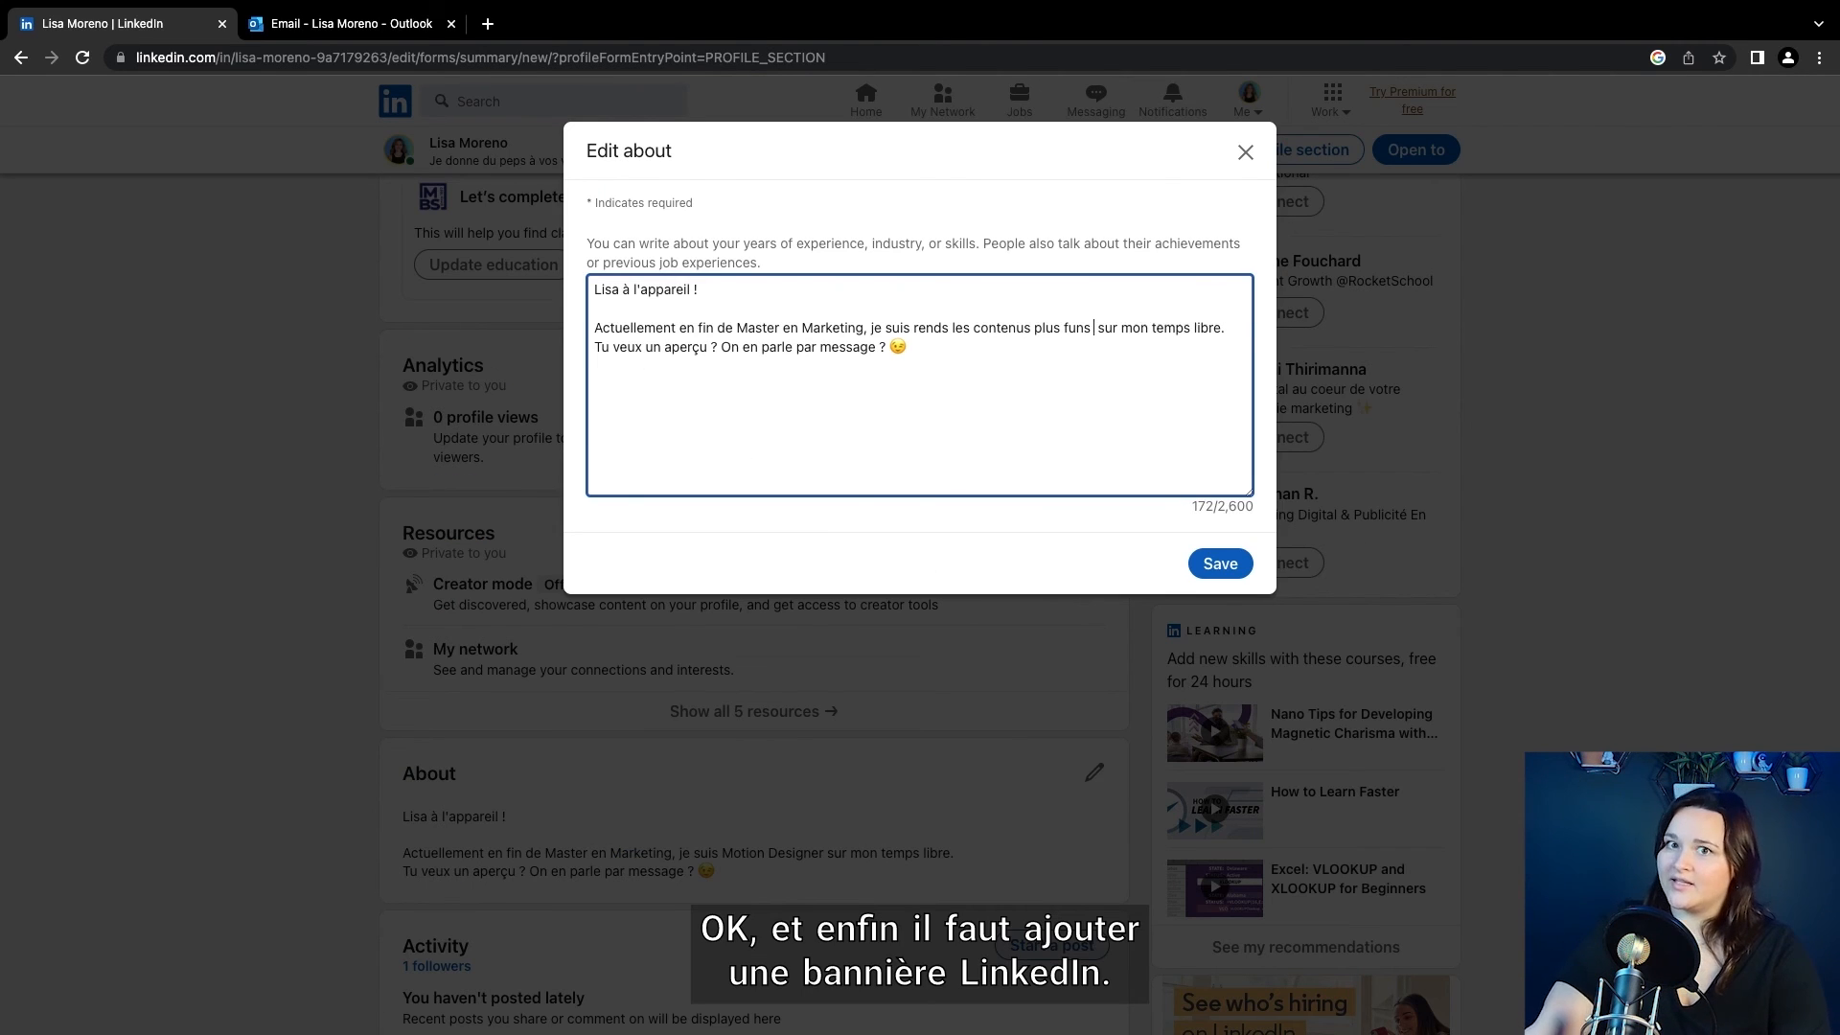
pyautogui.click(1205, 563)
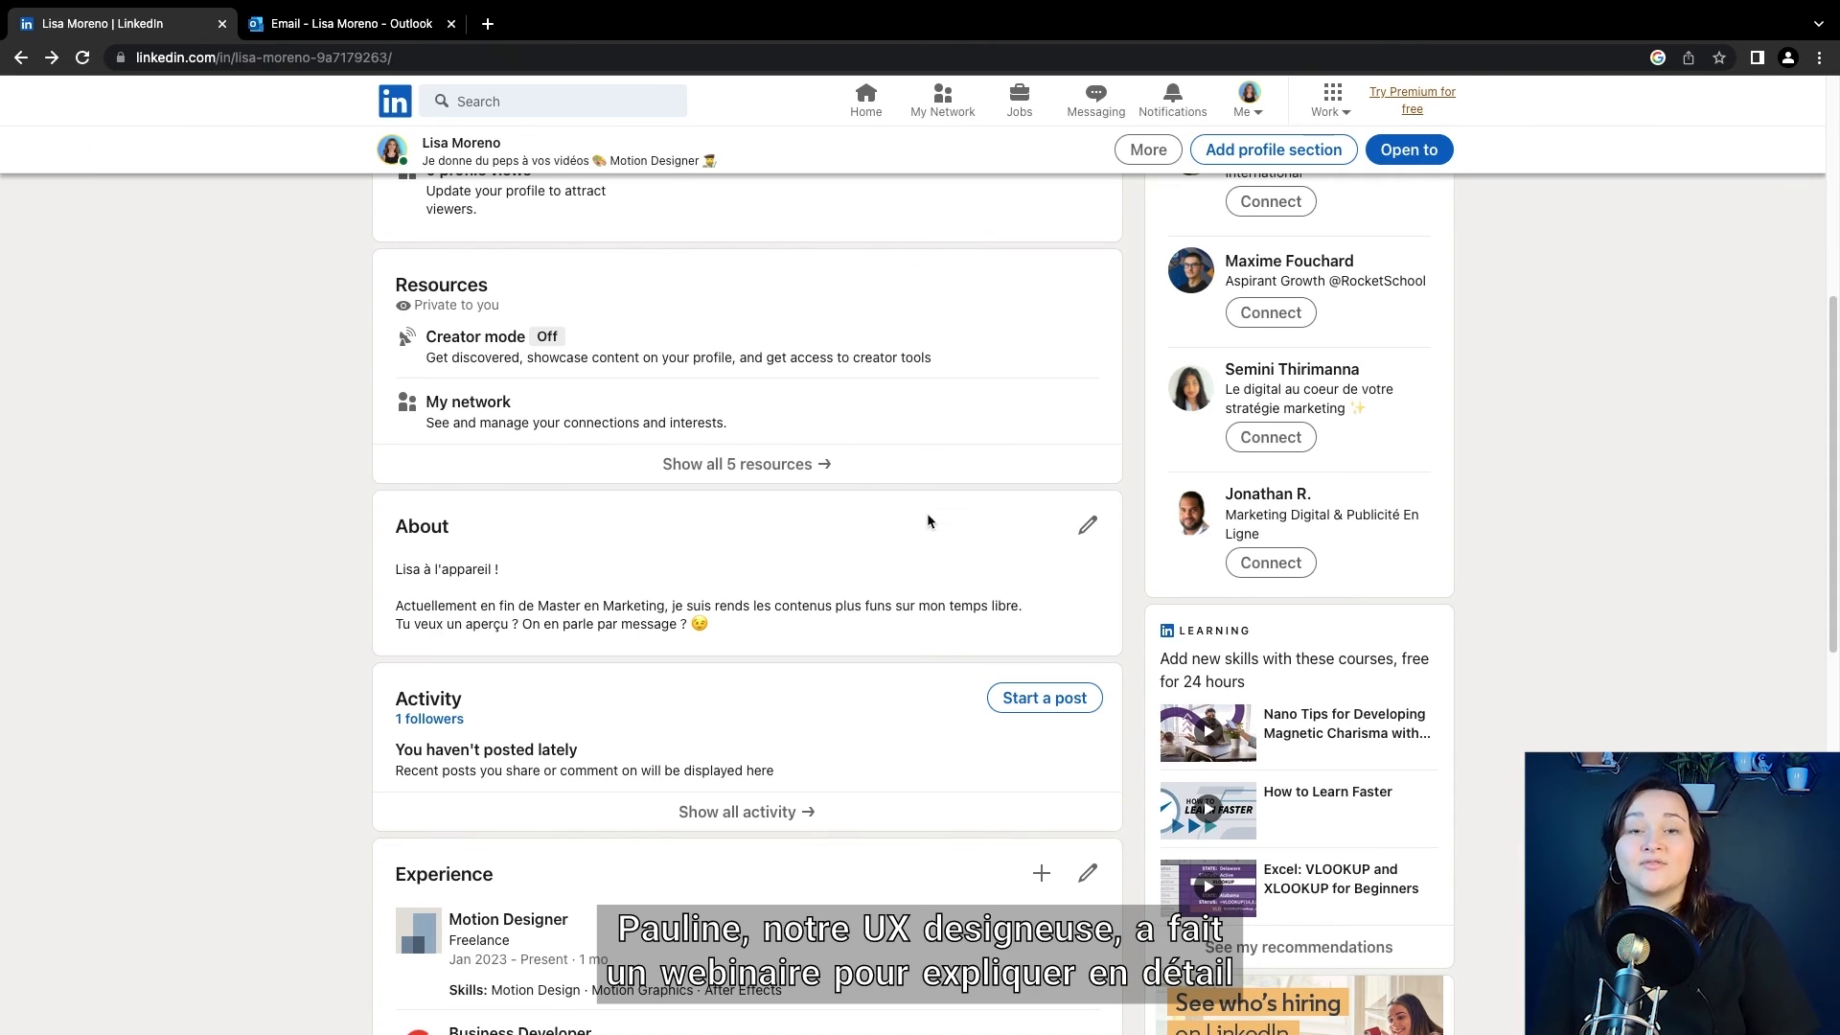
# Upload Motion Designer.png from Downloads as the profile's background photo and apply it
pyautogui.scroll(3, 922, 492)
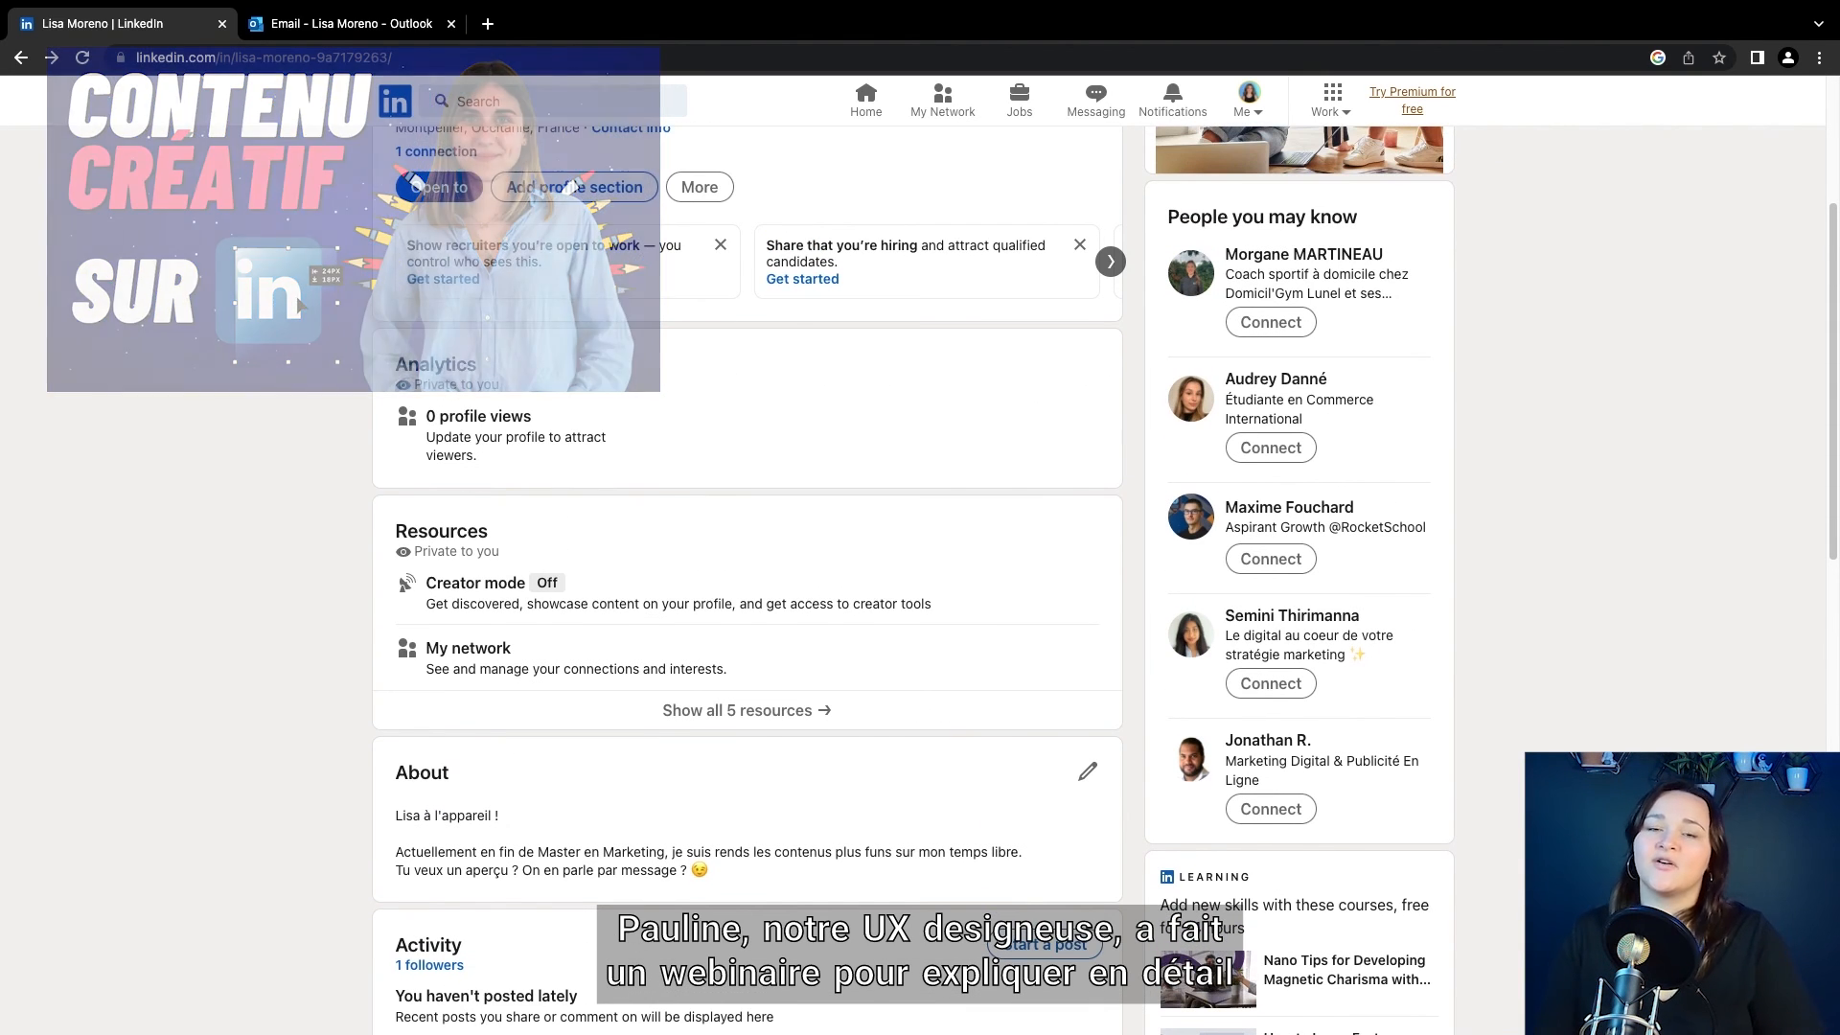
pyautogui.scroll(4, 901, 247)
pyautogui.click(1083, 189)
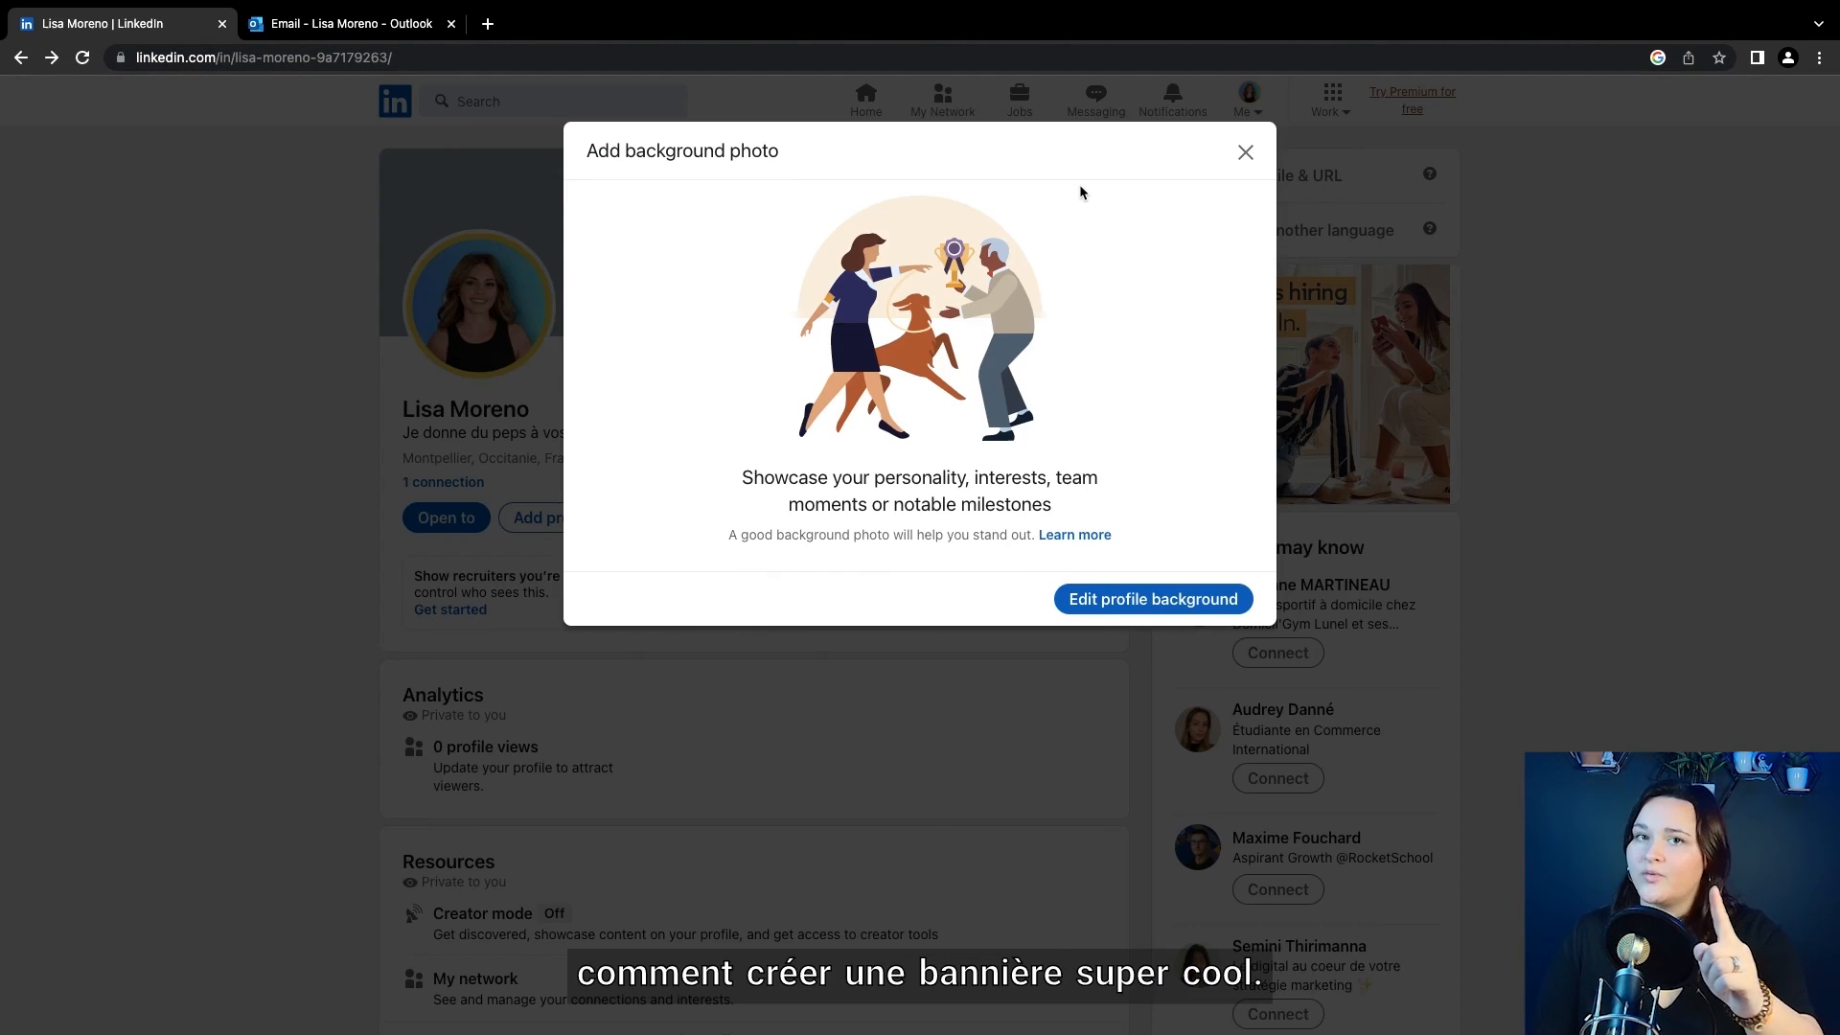
pyautogui.click(1148, 596)
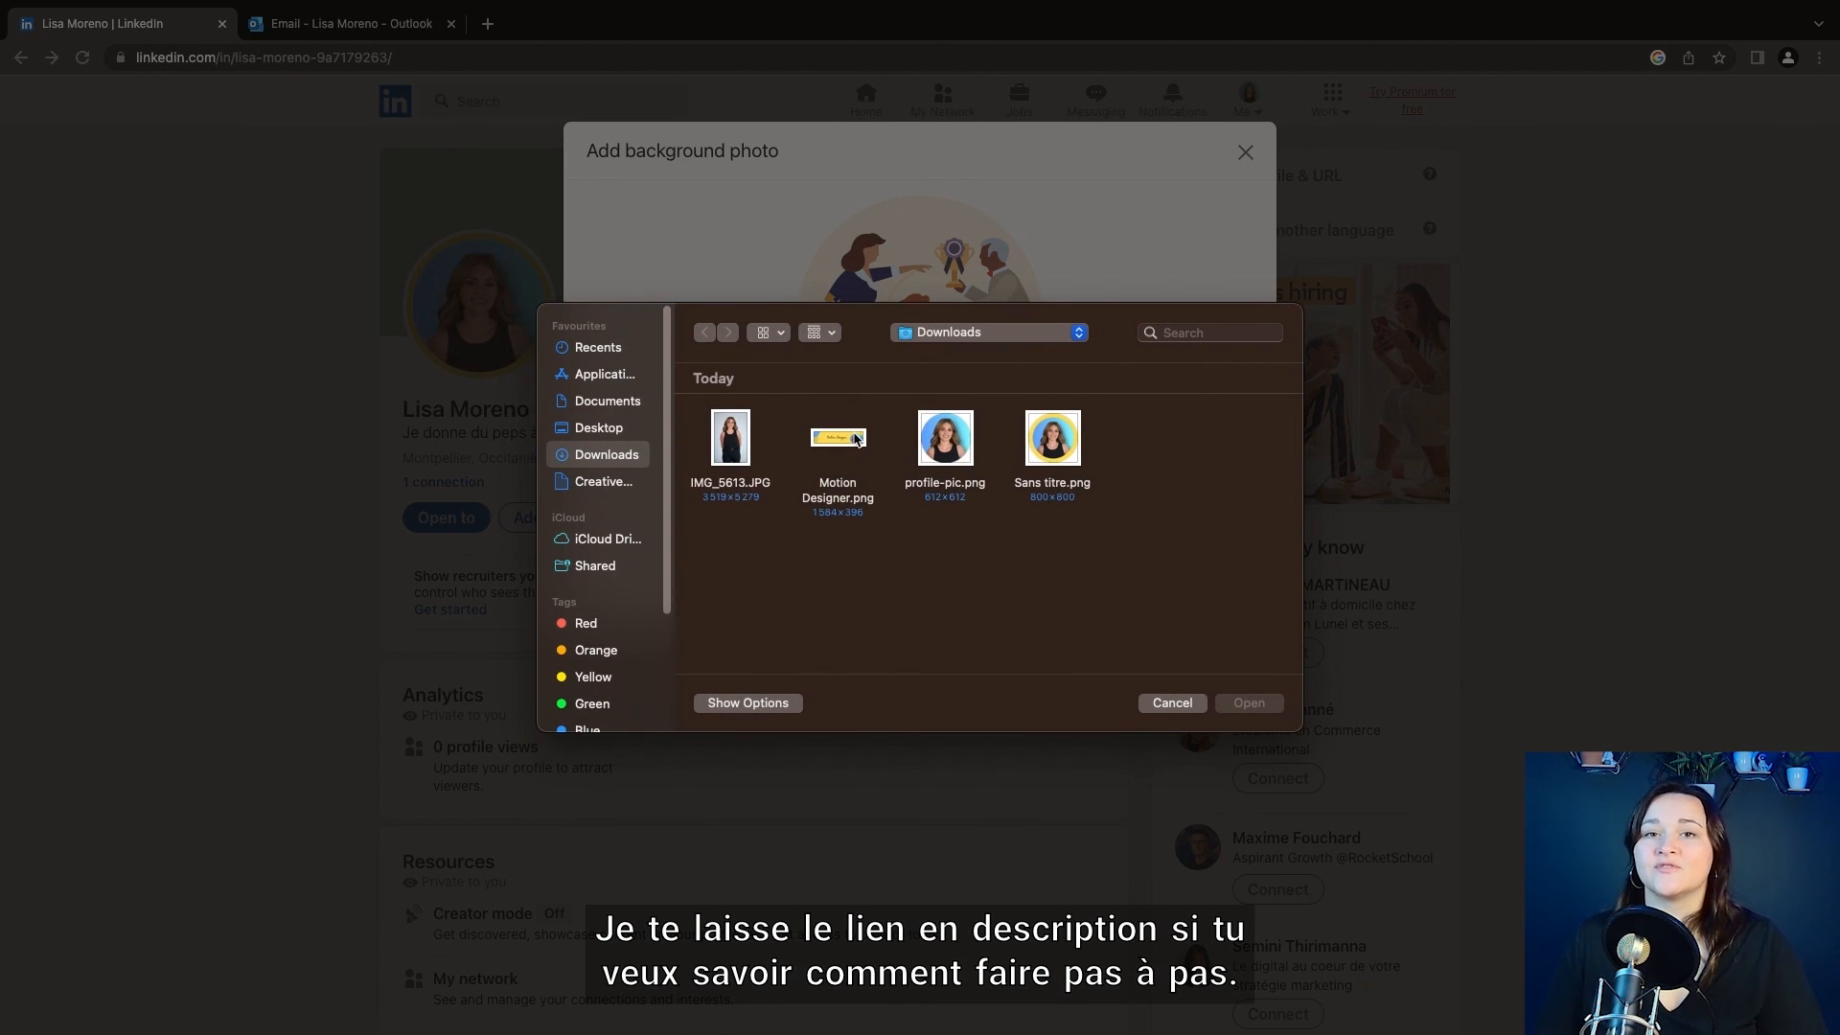
pyautogui.doubleClick(856, 439)
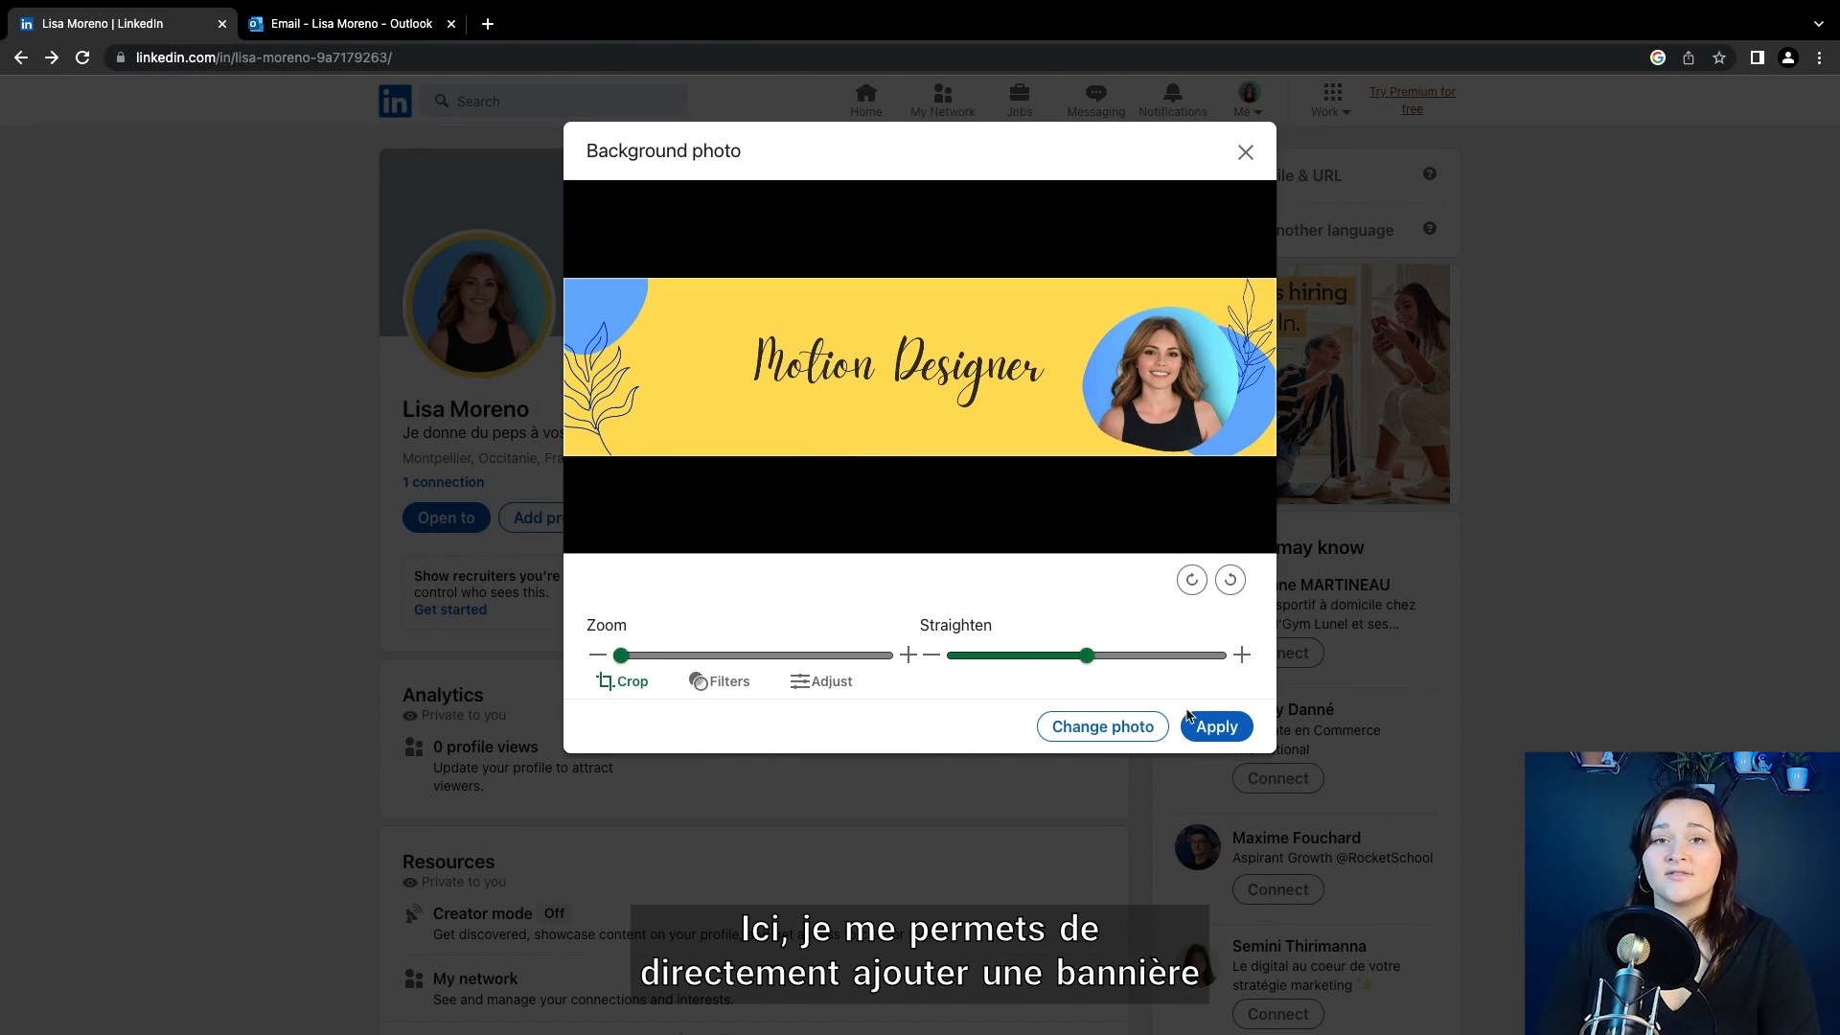
pyautogui.click(1193, 724)
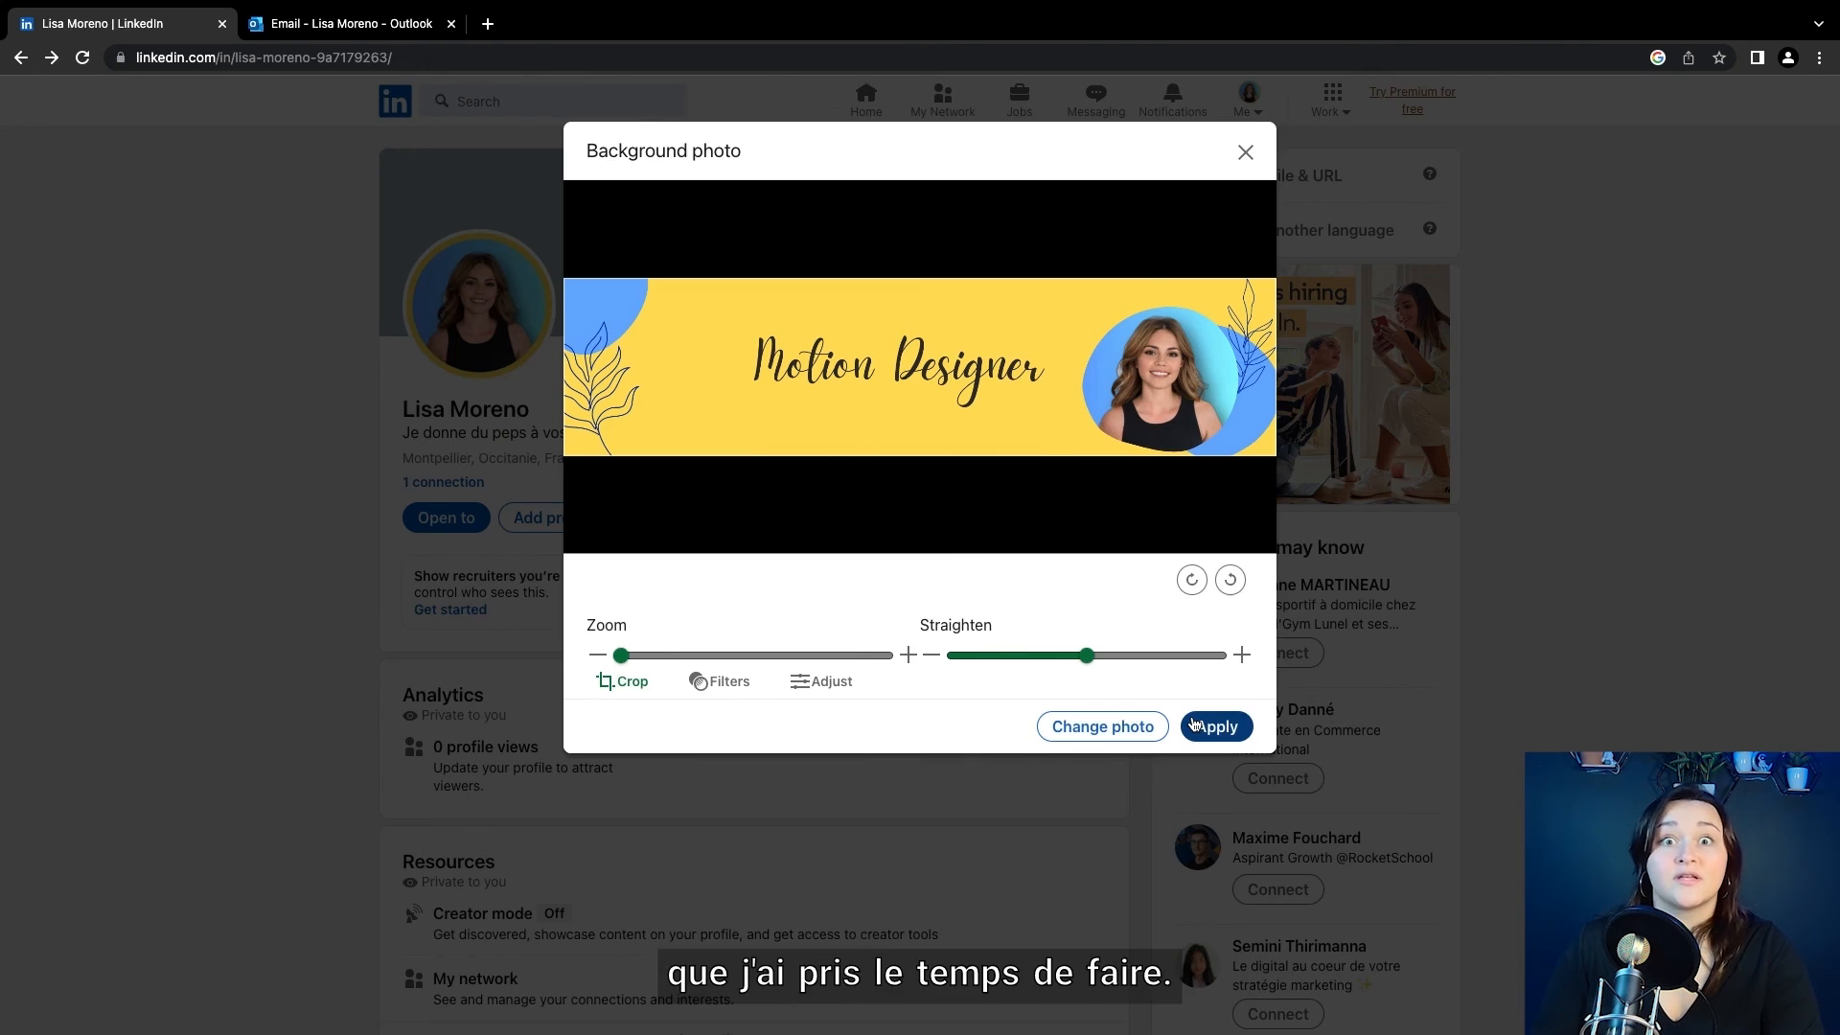
pyautogui.click(1213, 725)
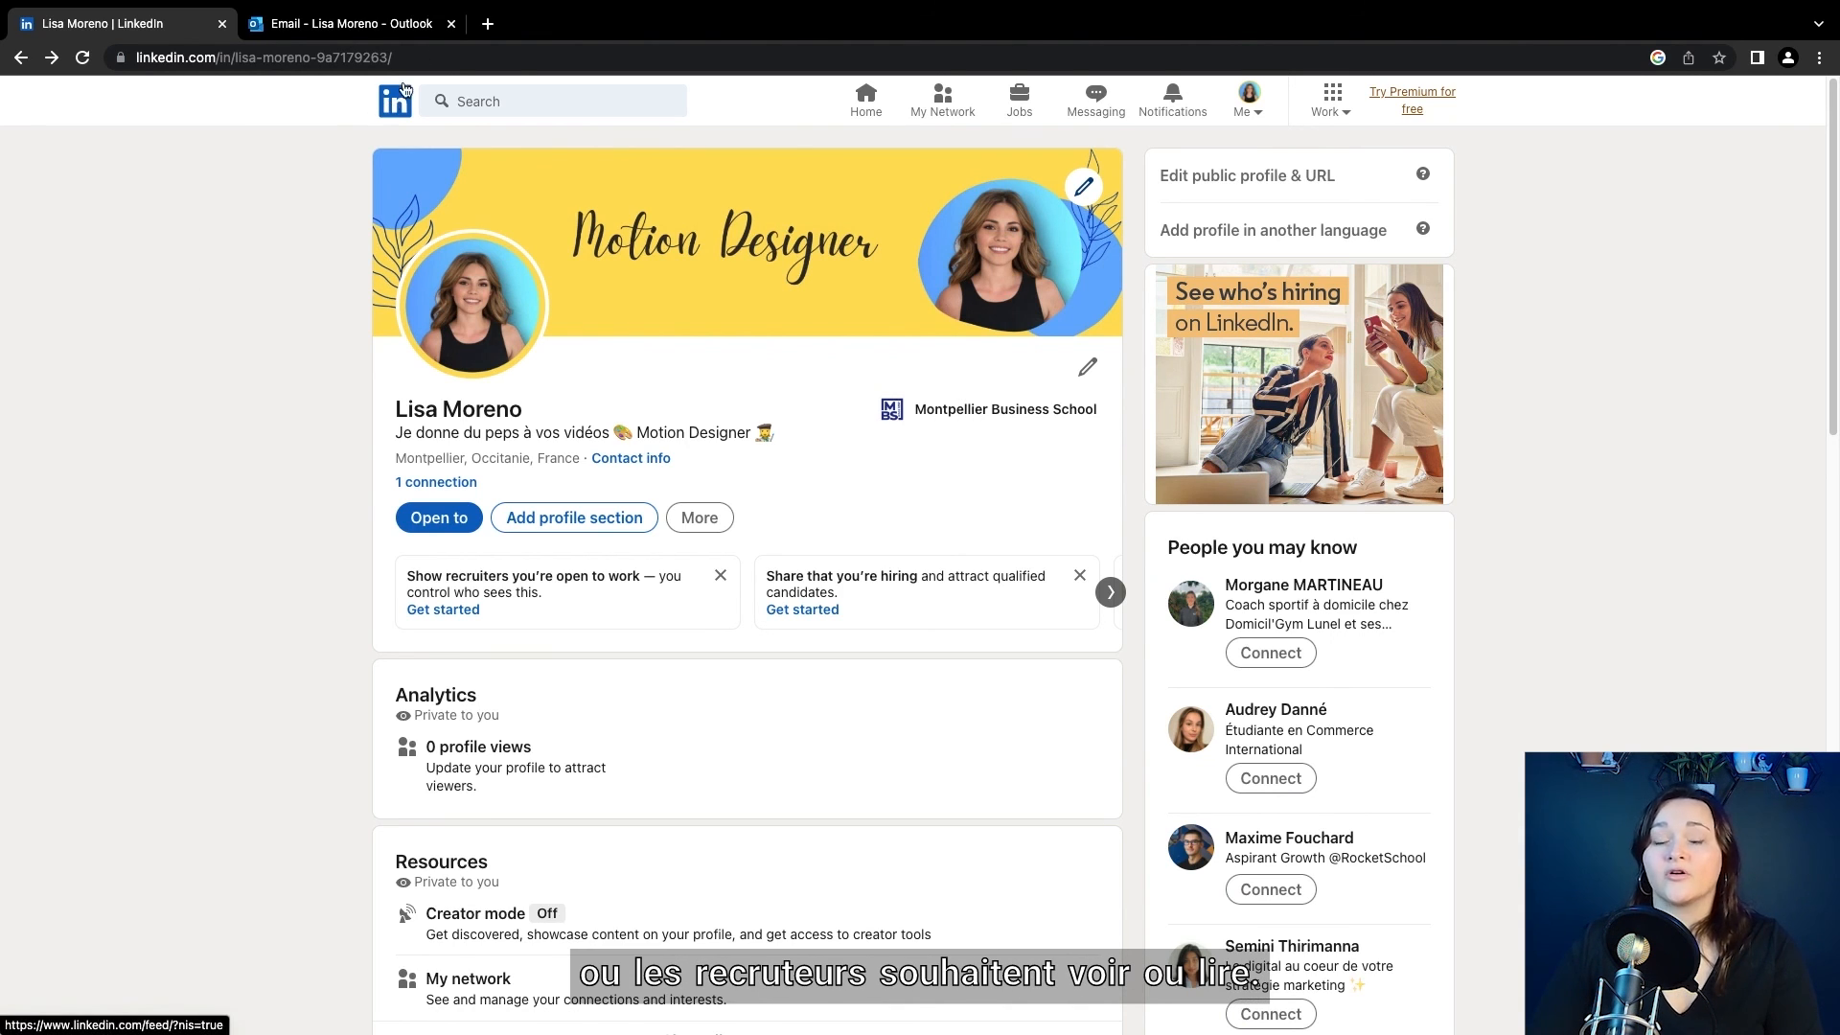
# Close the Outlook mail page, keeping the LinkedIn profile open
pyautogui.click(452, 23)
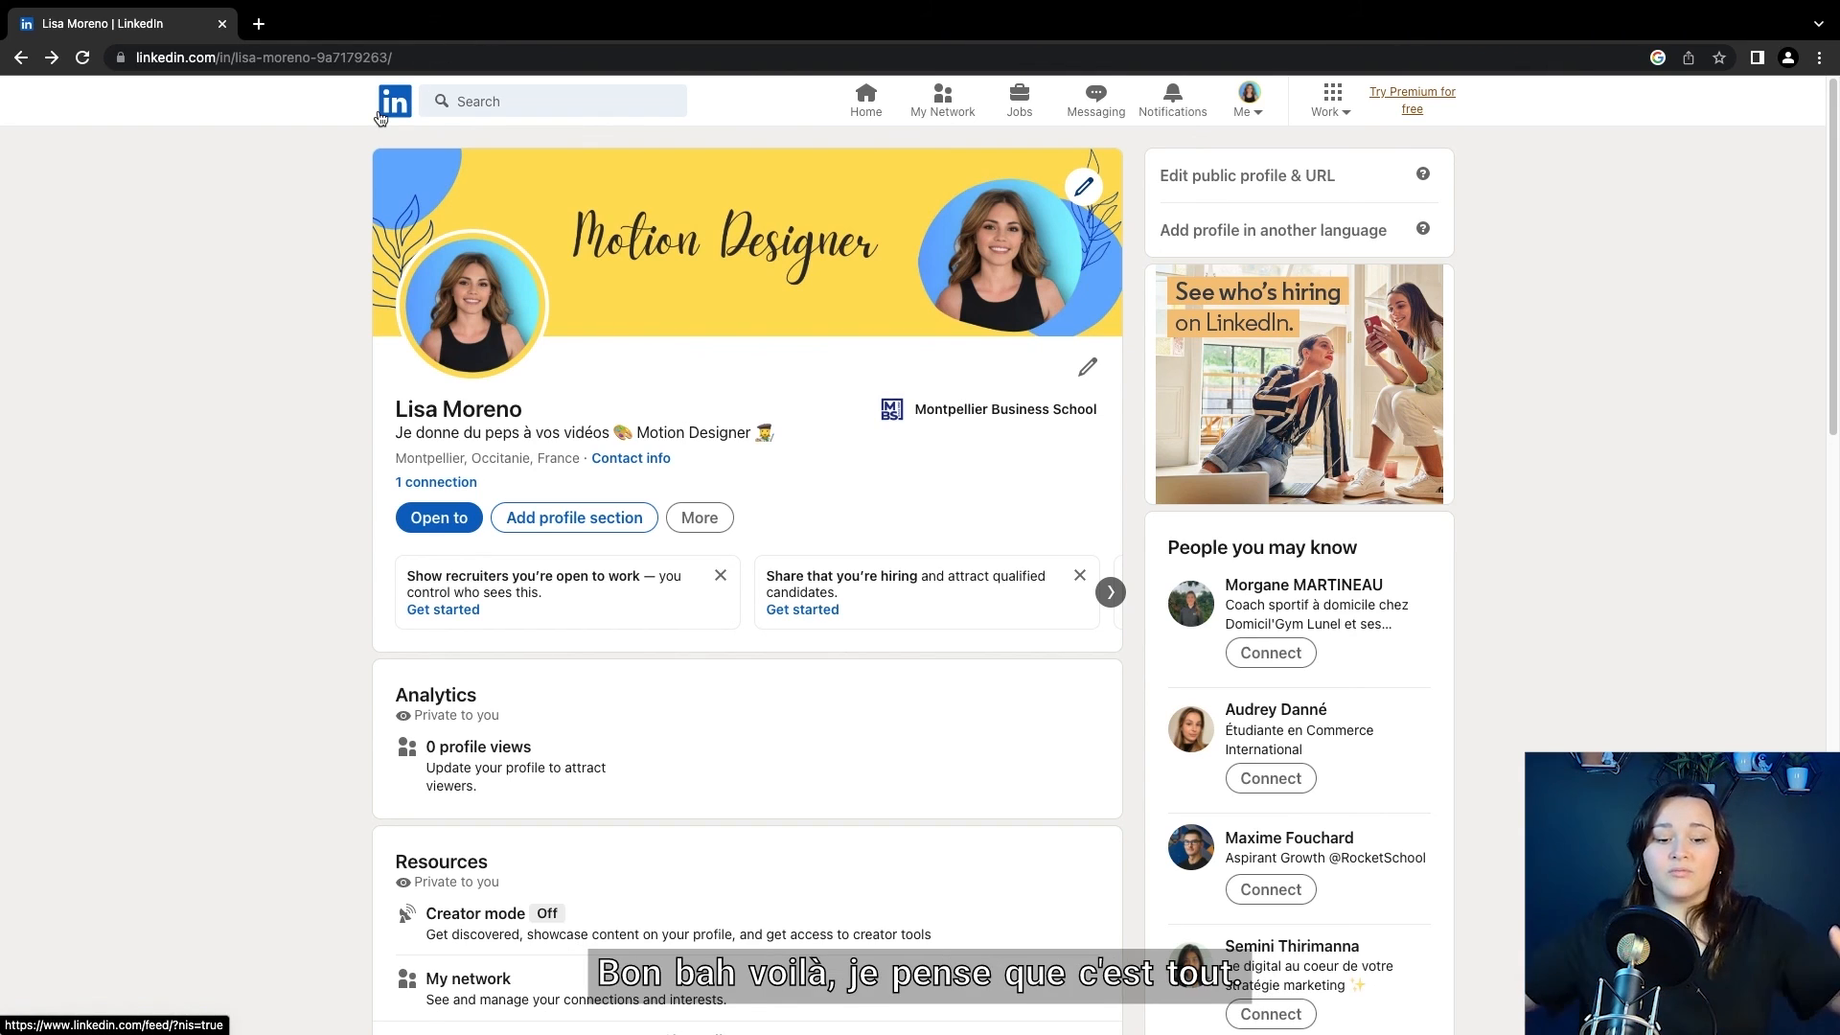